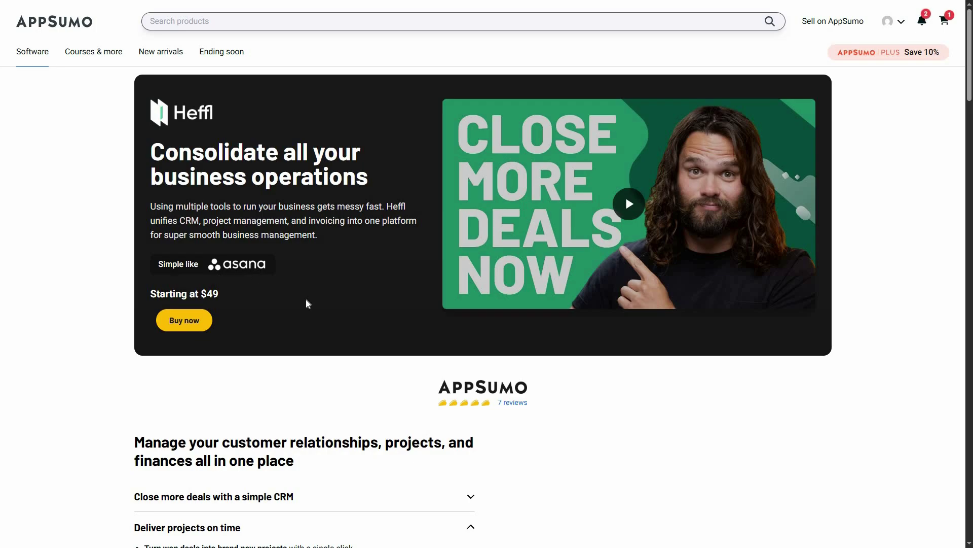
Review Heffl's deal overview by expanding the CRM, project delivery, record tracking and repetitive task feature sections one after another
{"action": "scroll", "coordinate": [210, 354], "scroll_direction": "down", "scroll_amount": 2}
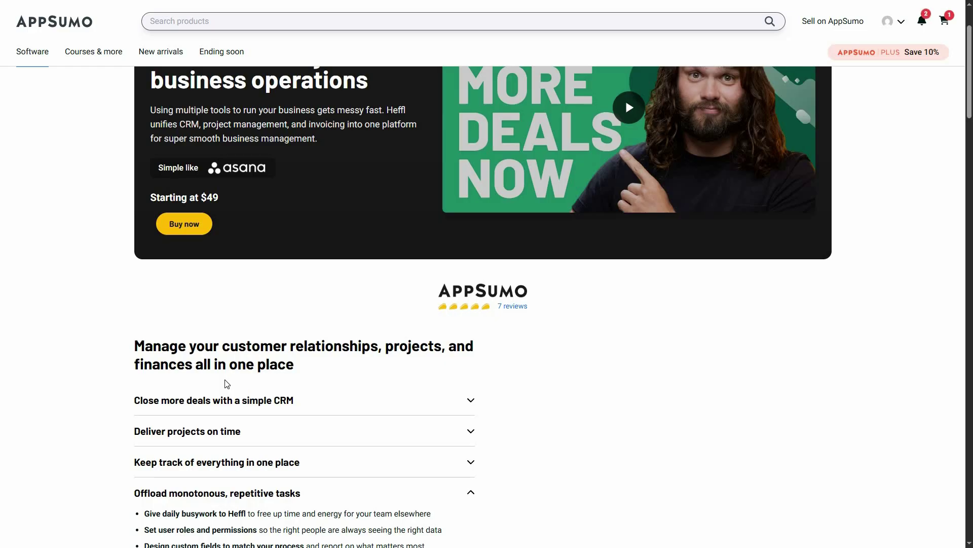
{"action": "scroll", "coordinate": [255, 357], "scroll_direction": "down", "scroll_amount": 1}
{"action": "left_click", "coordinate": [255, 357]}
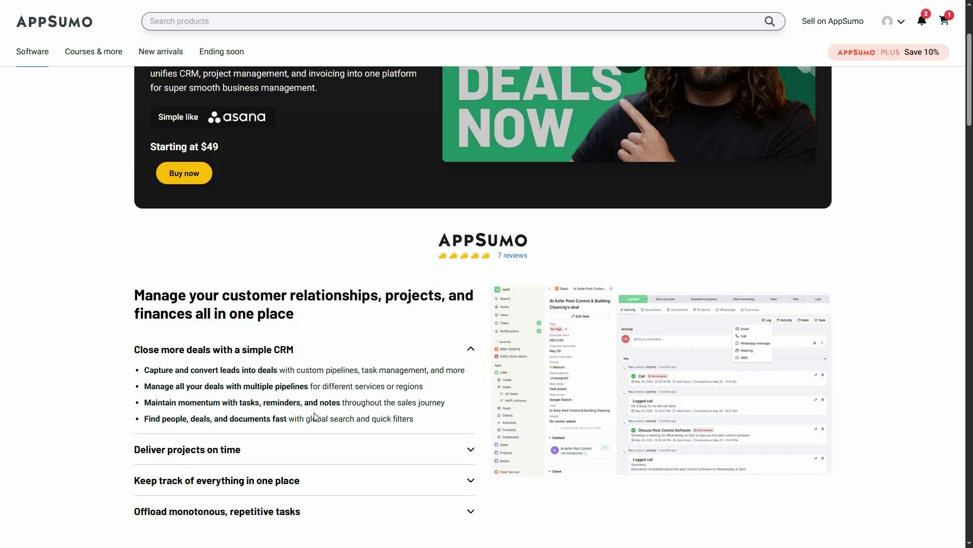
{"action": "scroll", "coordinate": [279, 408], "scroll_direction": "down", "scroll_amount": 1}
{"action": "left_click", "coordinate": [385, 409]}
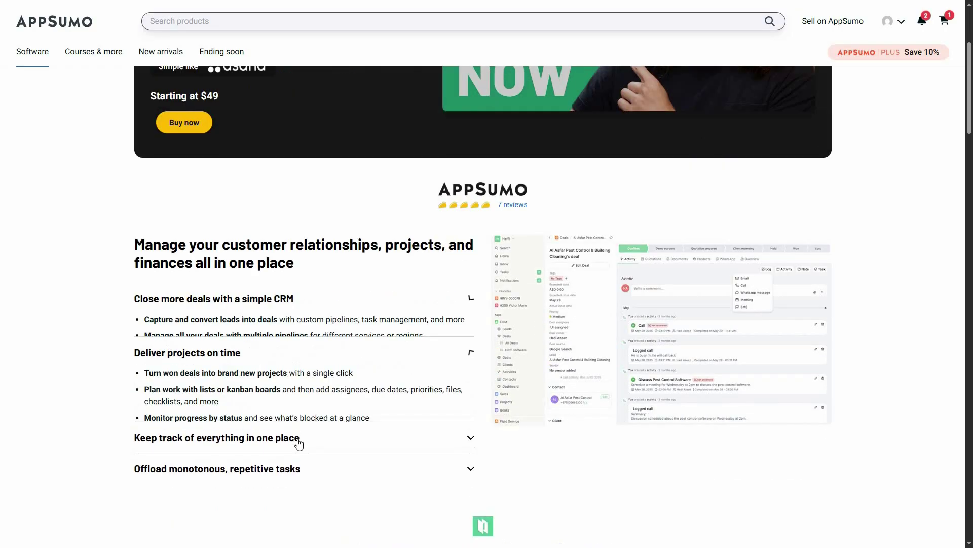
{"action": "left_click", "coordinate": [210, 442]}
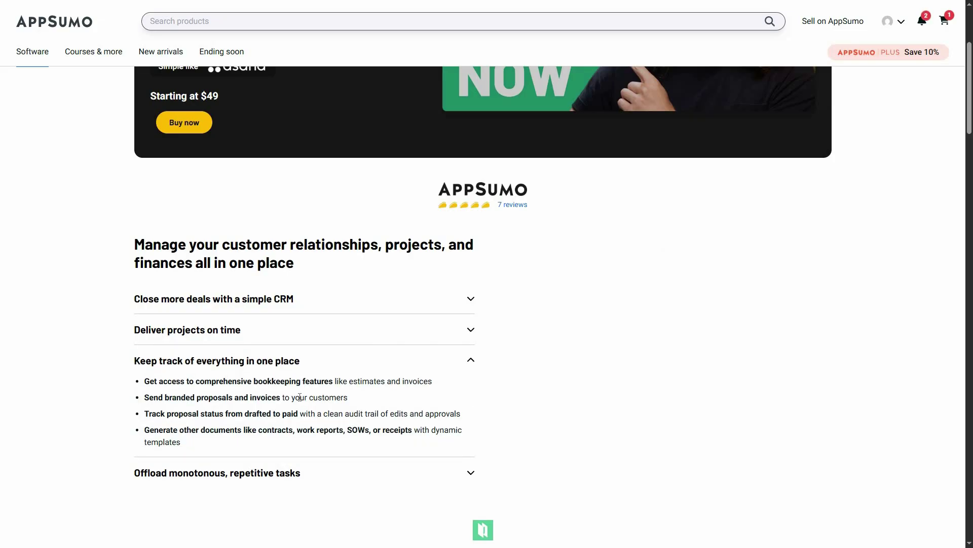
{"action": "left_click", "coordinate": [344, 460]}
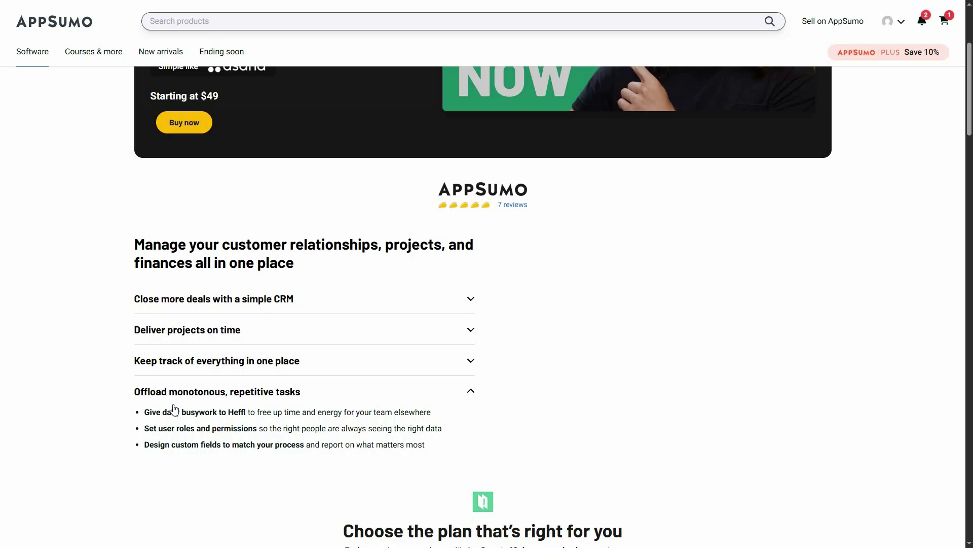
{"action": "scroll", "coordinate": [611, 363], "scroll_direction": "up", "scroll_amount": 1}
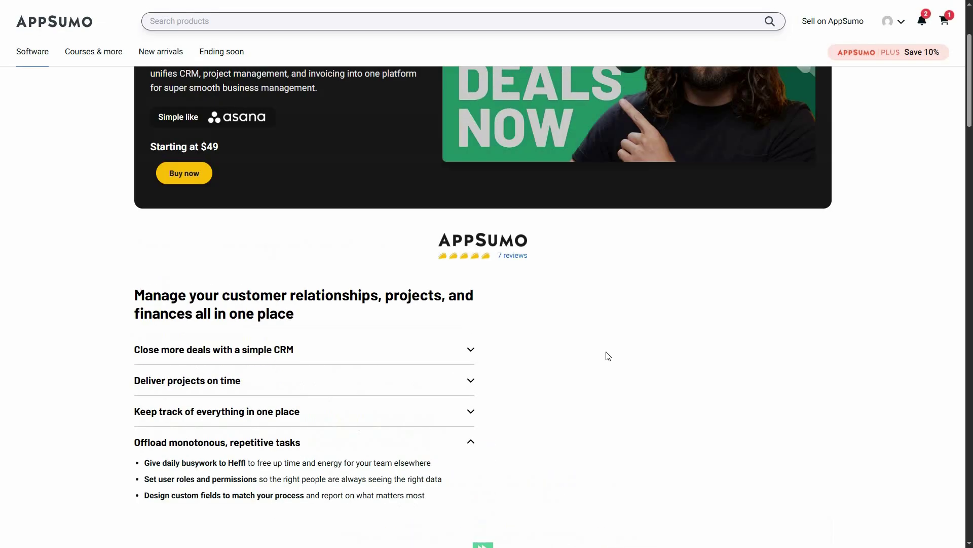
{"action": "scroll", "coordinate": [608, 356], "scroll_direction": "up", "scroll_amount": 3}
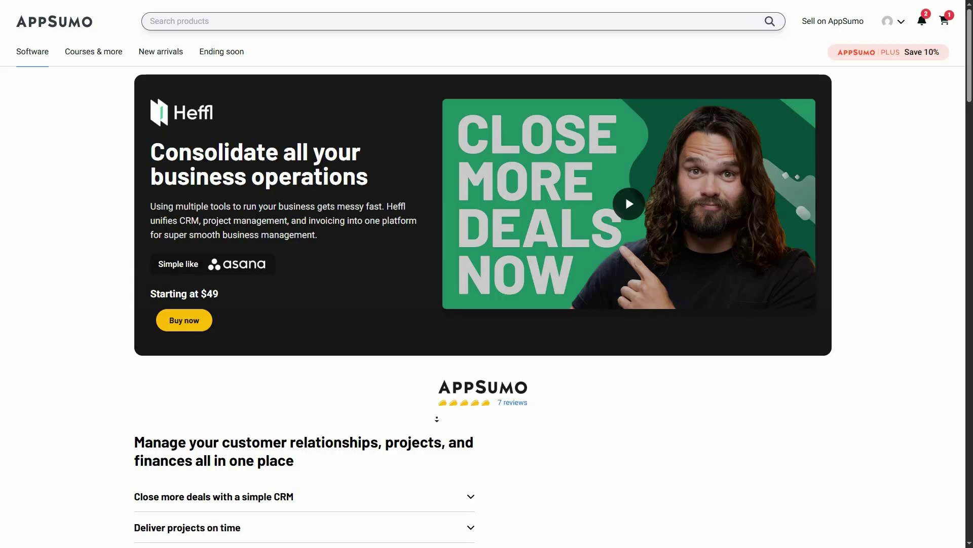
Examine the license tier comparison table, from prices and user limits through to the client portal and field service rows
{"action": "scroll", "coordinate": [433, 427], "scroll_direction": "down", "scroll_amount": 10}
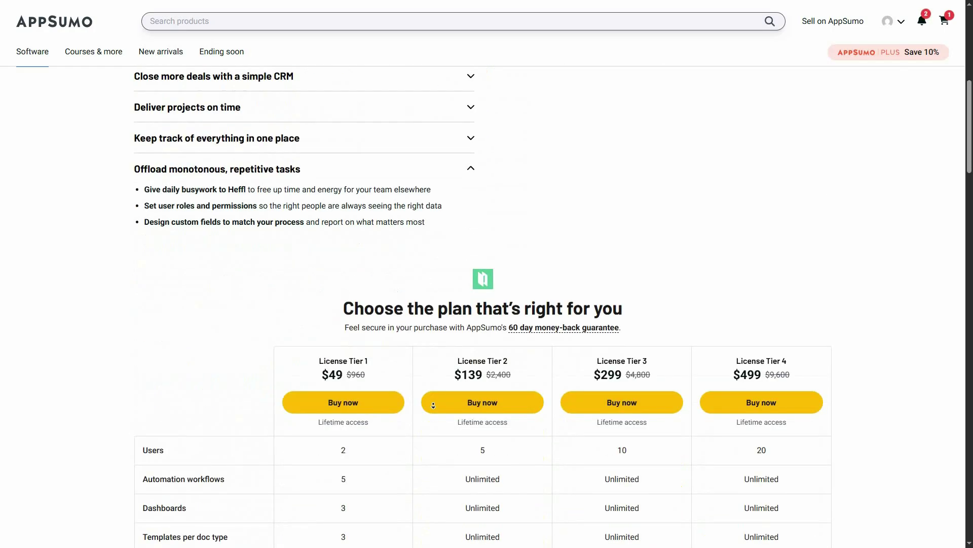
{"action": "scroll", "coordinate": [435, 407], "scroll_direction": "down", "scroll_amount": 2}
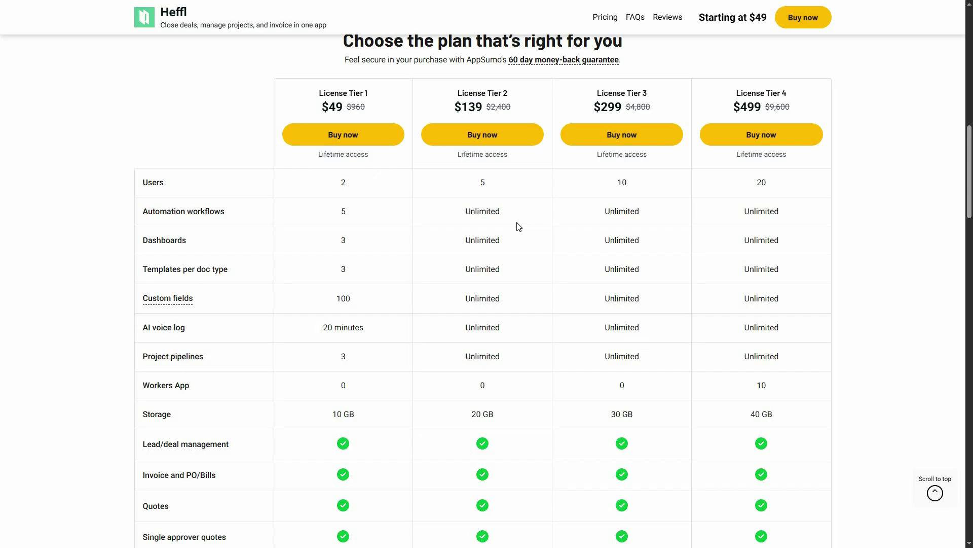
{"action": "scroll", "coordinate": [195, 257], "scroll_direction": "down", "scroll_amount": 1}
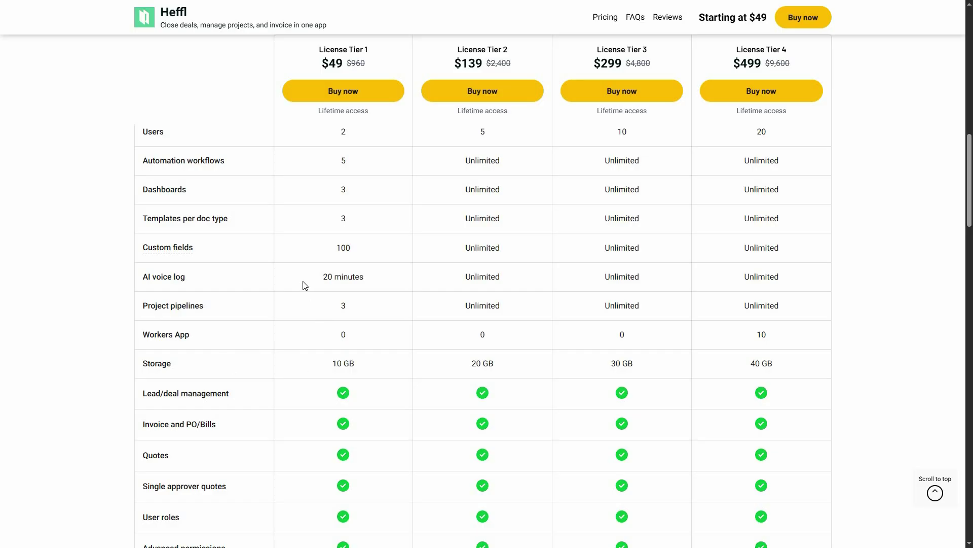
{"action": "scroll", "coordinate": [164, 274], "scroll_direction": "down", "scroll_amount": 1}
{"action": "scroll", "coordinate": [164, 274], "scroll_direction": "down", "scroll_amount": 2}
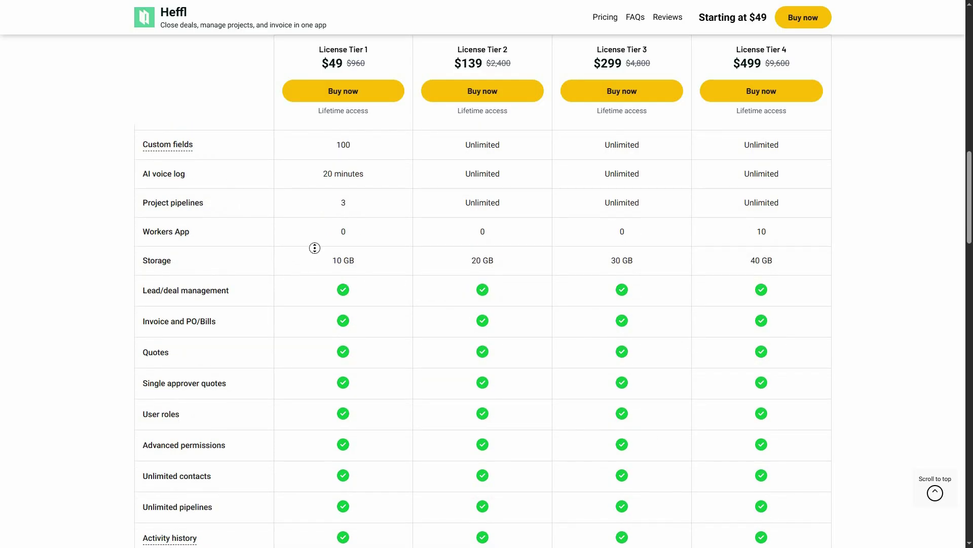
{"action": "scroll", "coordinate": [243, 238], "scroll_direction": "down", "scroll_amount": 2}
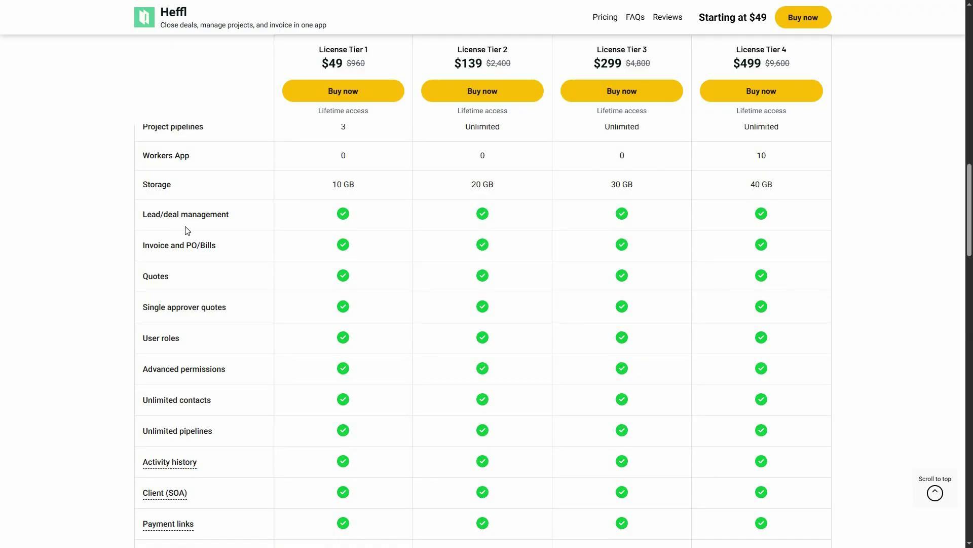
{"action": "scroll", "coordinate": [168, 225], "scroll_direction": "down", "scroll_amount": 1}
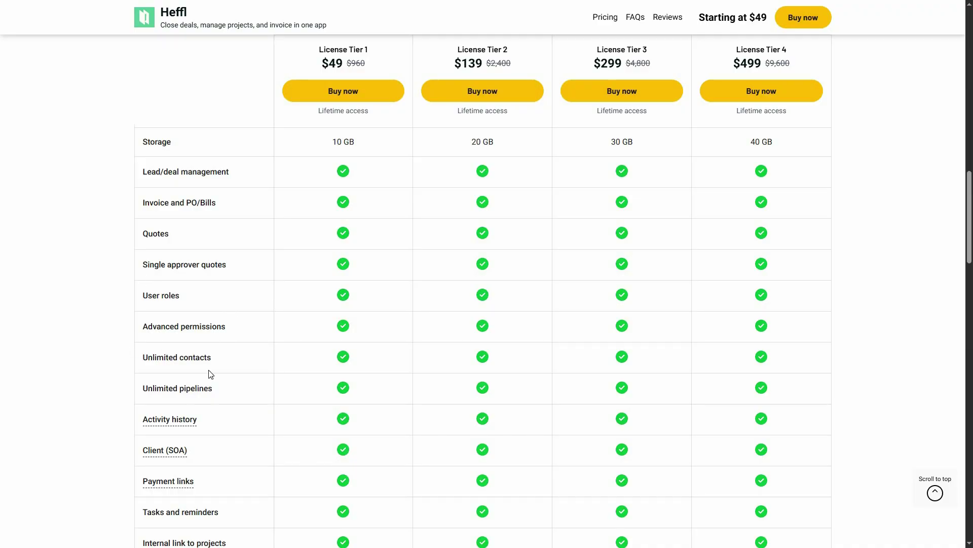
{"action": "middle_click", "coordinate": [302, 371]}
{"action": "scroll", "coordinate": [238, 370], "scroll_direction": "down", "scroll_amount": 2}
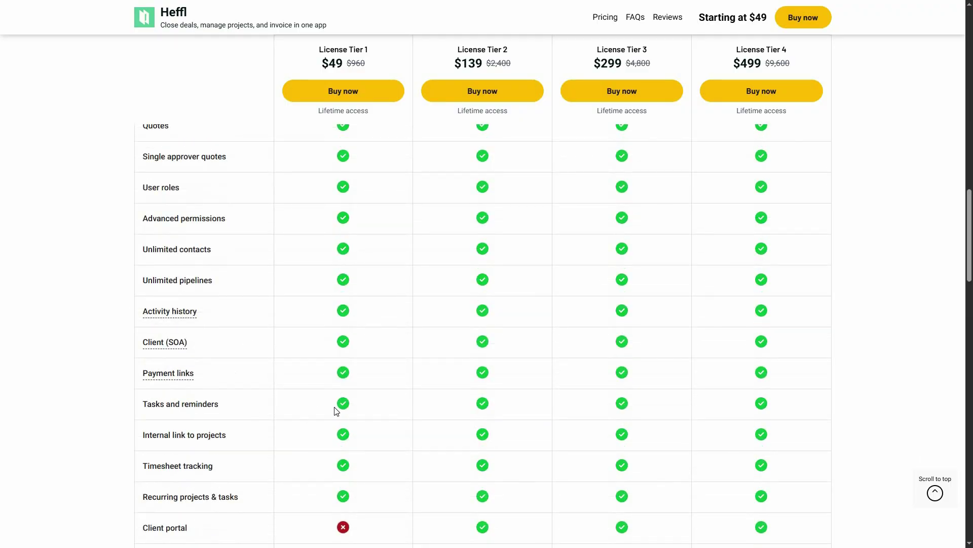
{"action": "middle_click", "coordinate": [312, 397]}
{"action": "scroll", "coordinate": [309, 406], "scroll_direction": "down", "scroll_amount": 3}
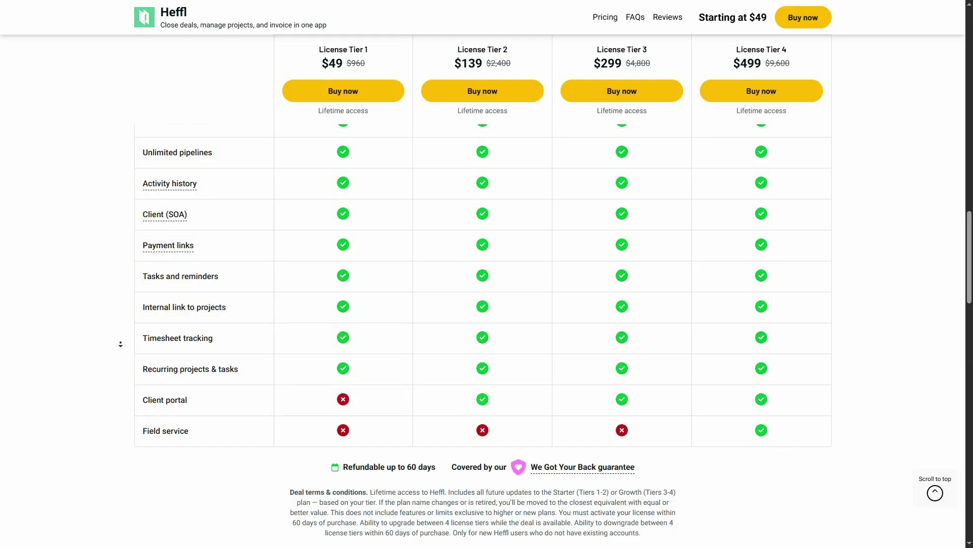
Open the News & Updates posts under Insider Knowledge and read the founder's post about the deal changes and add-ons
{"action": "scroll", "coordinate": [120, 344], "scroll_direction": "down", "scroll_amount": 15}
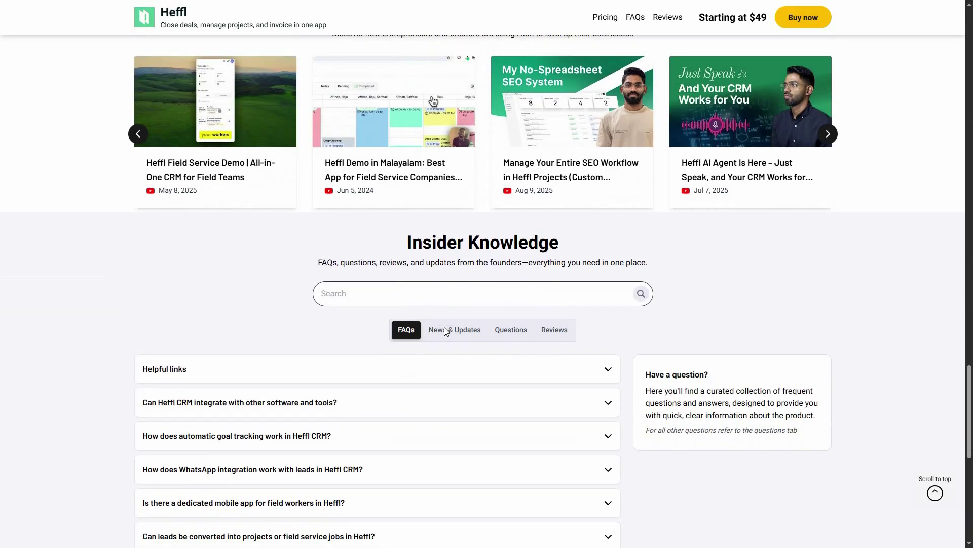
{"action": "left_click", "coordinate": [446, 330]}
{"action": "scroll", "coordinate": [155, 399], "scroll_direction": "down", "scroll_amount": 1}
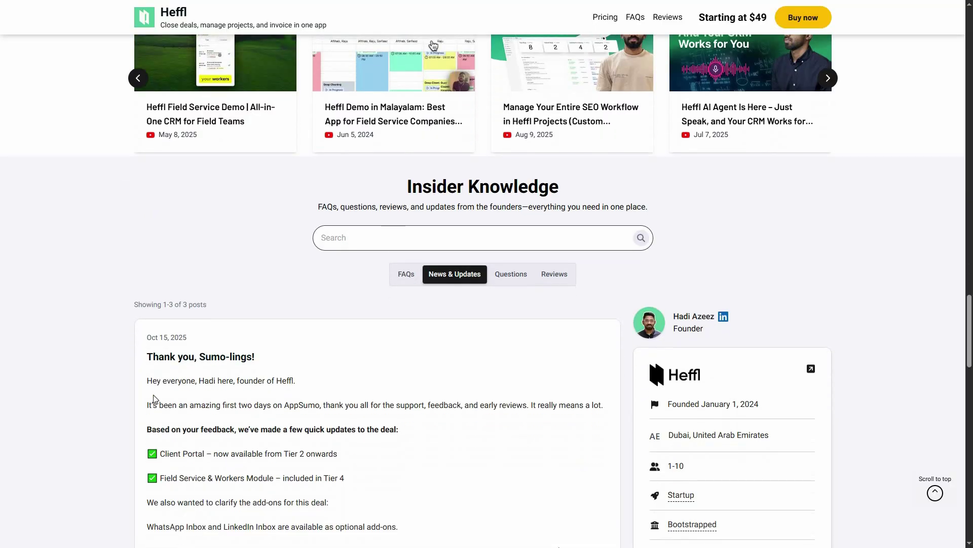
{"action": "scroll", "coordinate": [167, 399], "scroll_direction": "down", "scroll_amount": 1}
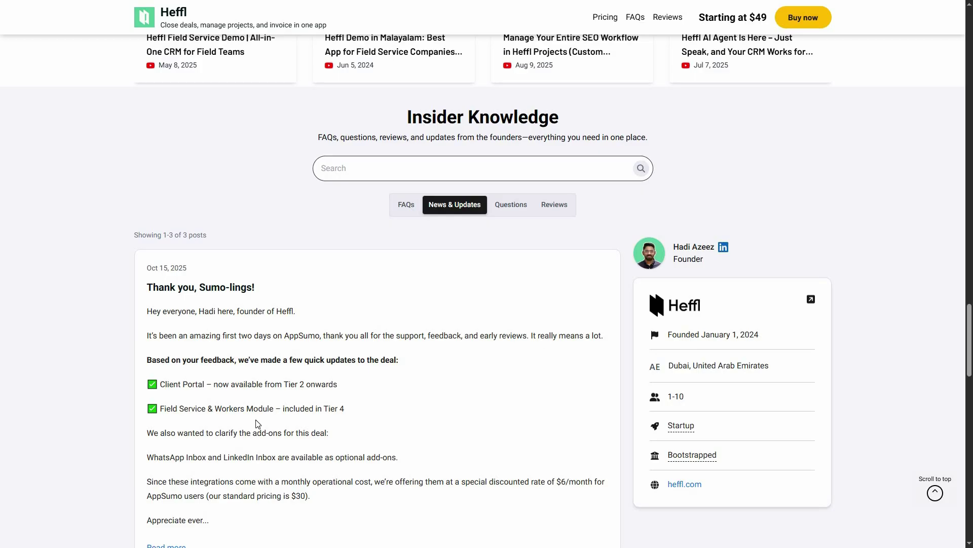
Return to the Heffl plan section and compare the prices and limits of the four license tiers again
{"action": "middle_click", "coordinate": [557, 439]}
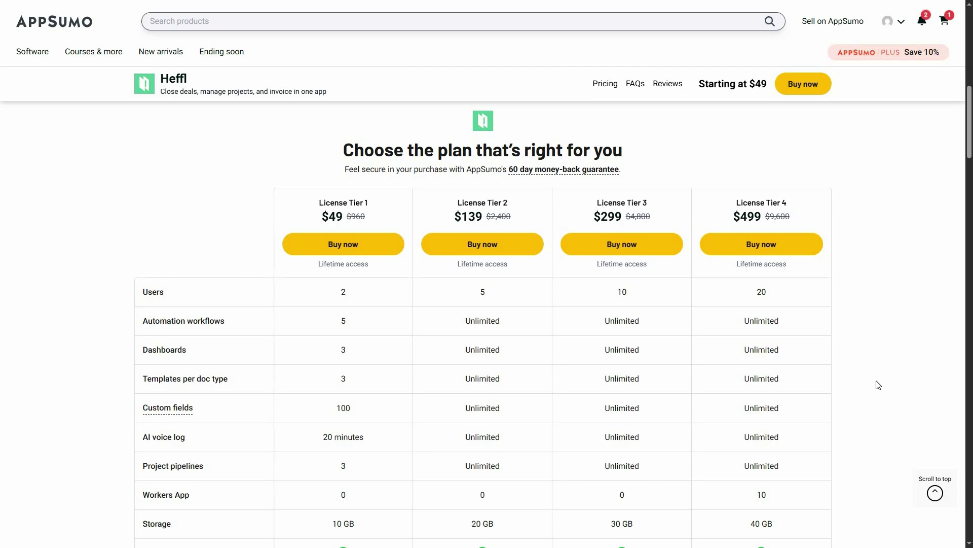
{"action": "scroll", "coordinate": [878, 385], "scroll_direction": "down", "scroll_amount": 1}
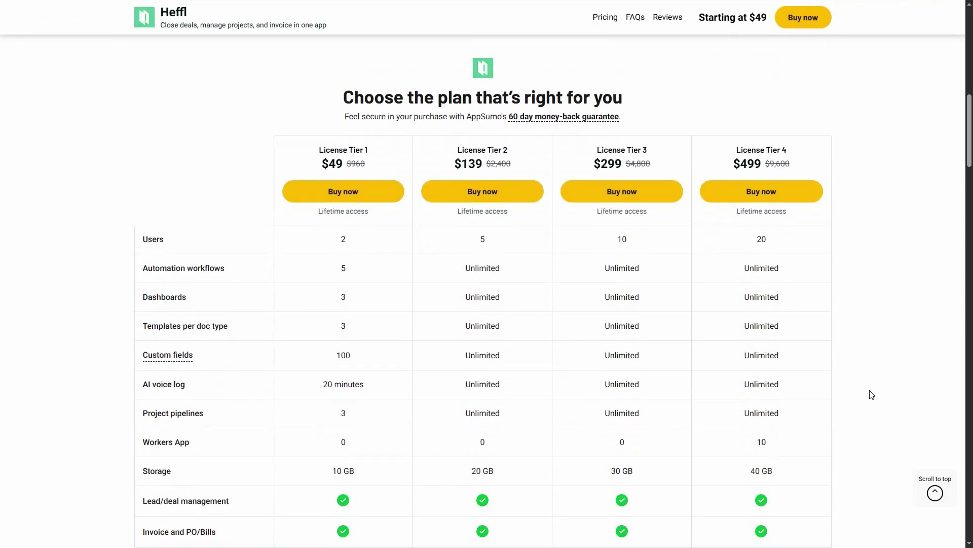
{"action": "middle_click", "coordinate": [869, 404]}
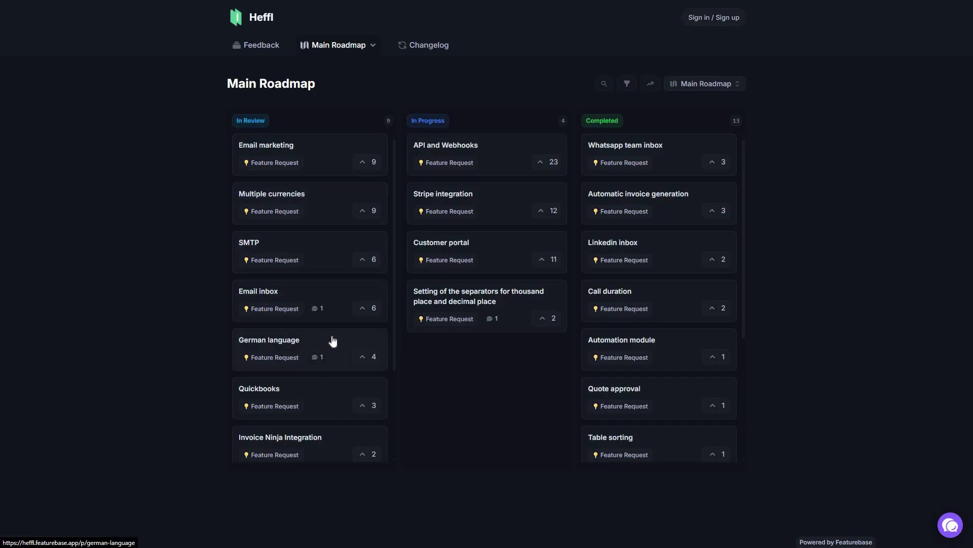
Look through the feature requests in the In Review and Completed columns of Heffl's Main Roadmap
{"action": "scroll", "coordinate": [332, 344], "scroll_direction": "down", "scroll_amount": 3}
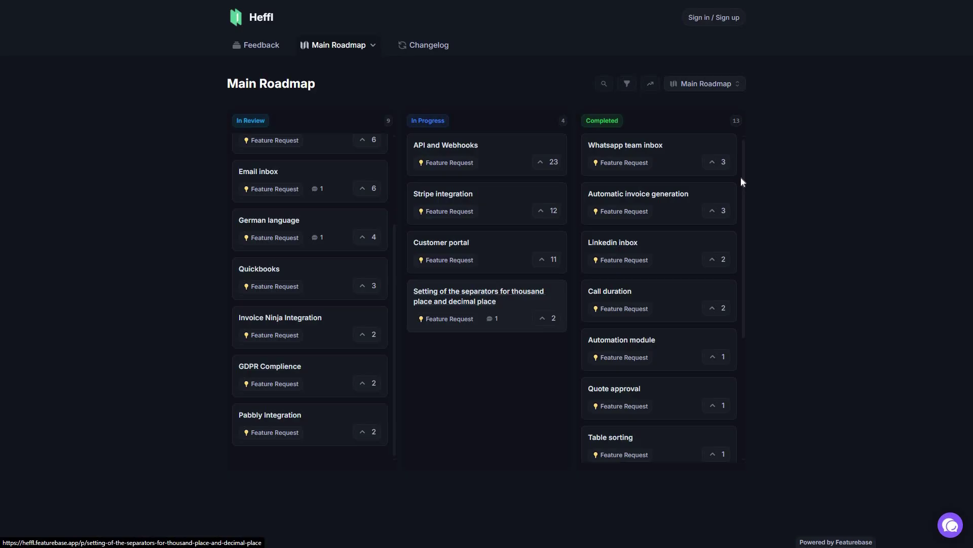
{"action": "scroll", "coordinate": [743, 218], "scroll_direction": "down", "scroll_amount": 2}
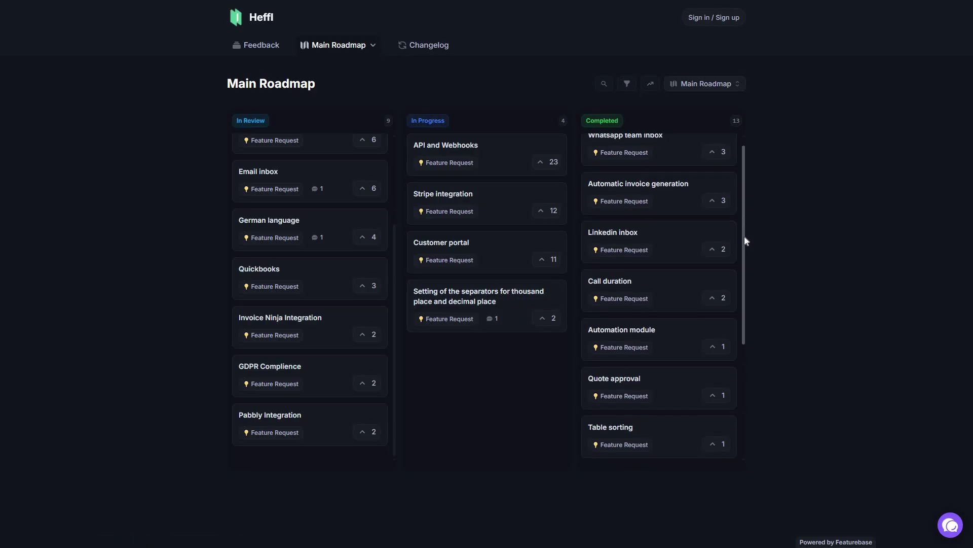
{"action": "scroll", "coordinate": [744, 294], "scroll_direction": "down", "scroll_amount": 5}
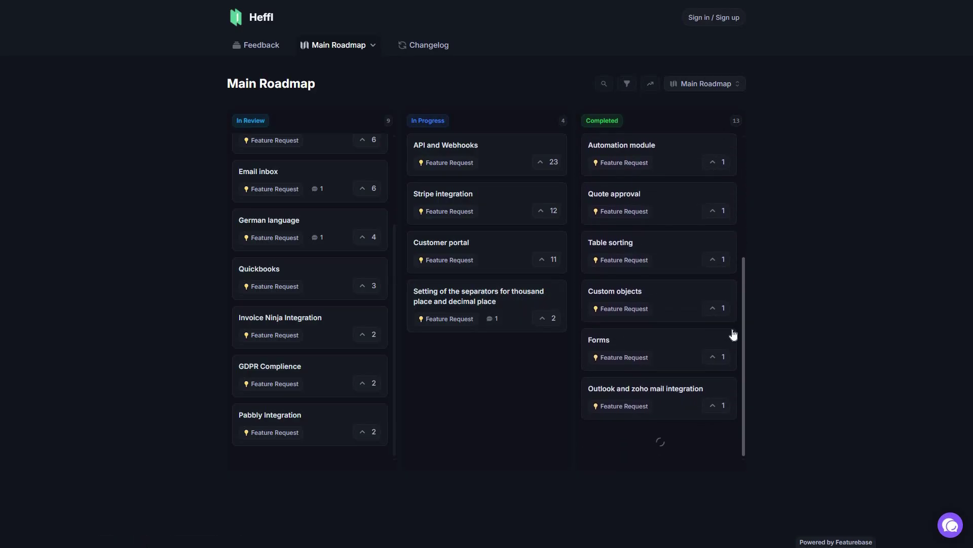
{"action": "scroll", "coordinate": [733, 337], "scroll_direction": "down", "scroll_amount": 4}
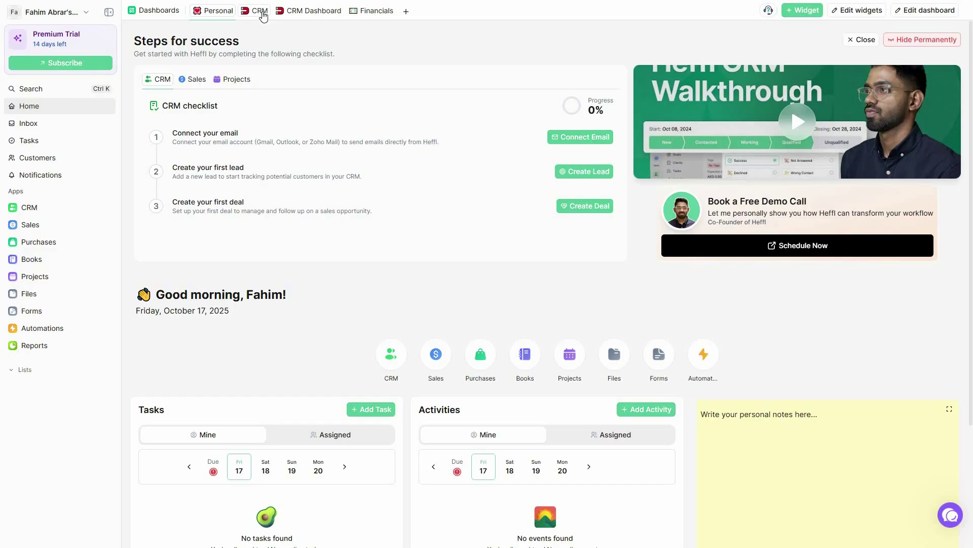
View the CRM, CRM Dashboard and Financials dashboards in the Heffl workspace
{"action": "left_click", "coordinate": [260, 11]}
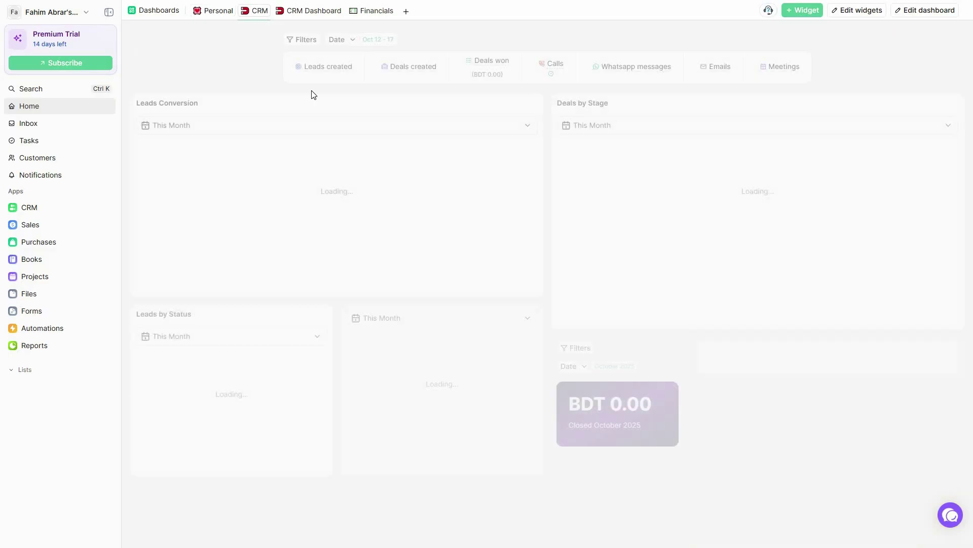
{"action": "left_click", "coordinate": [311, 12]}
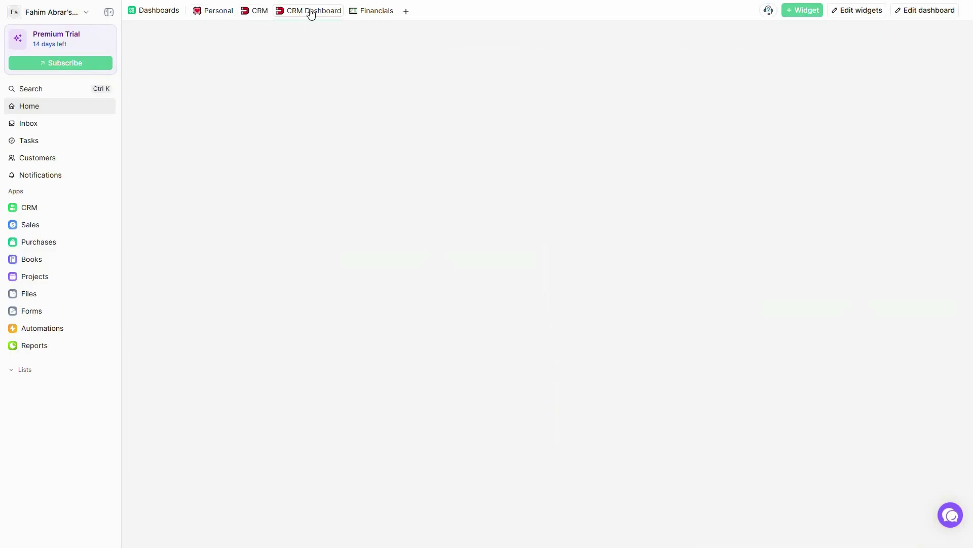
{"action": "left_click", "coordinate": [377, 11]}
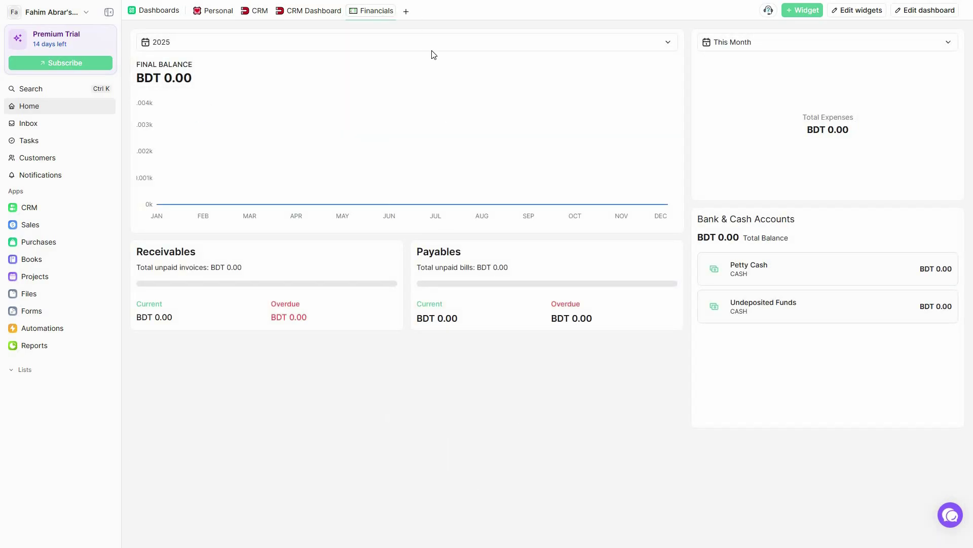
Inspect the options for adding a custom dashboard and close the form without creating one
{"action": "left_click", "coordinate": [406, 11]}
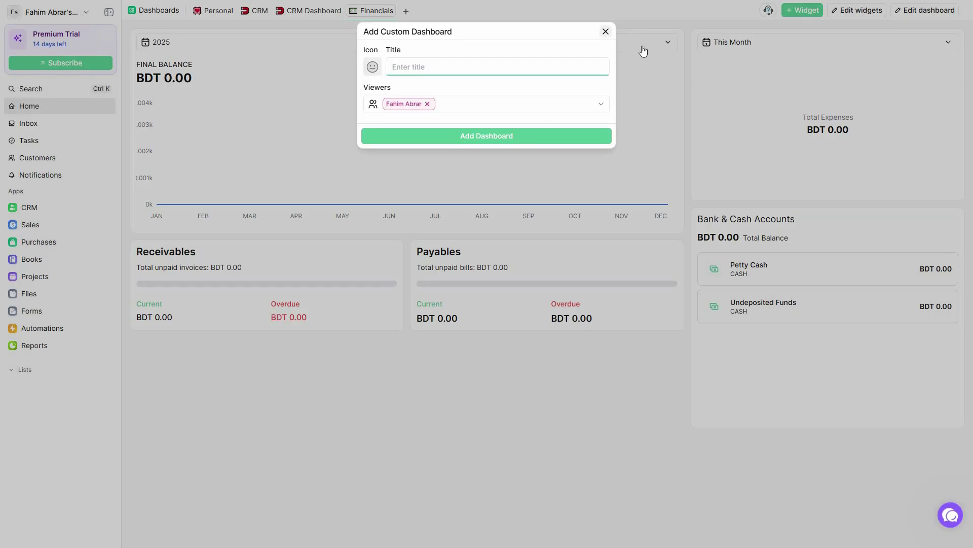
{"action": "left_click", "coordinate": [601, 122]}
{"action": "left_click", "coordinate": [606, 32]}
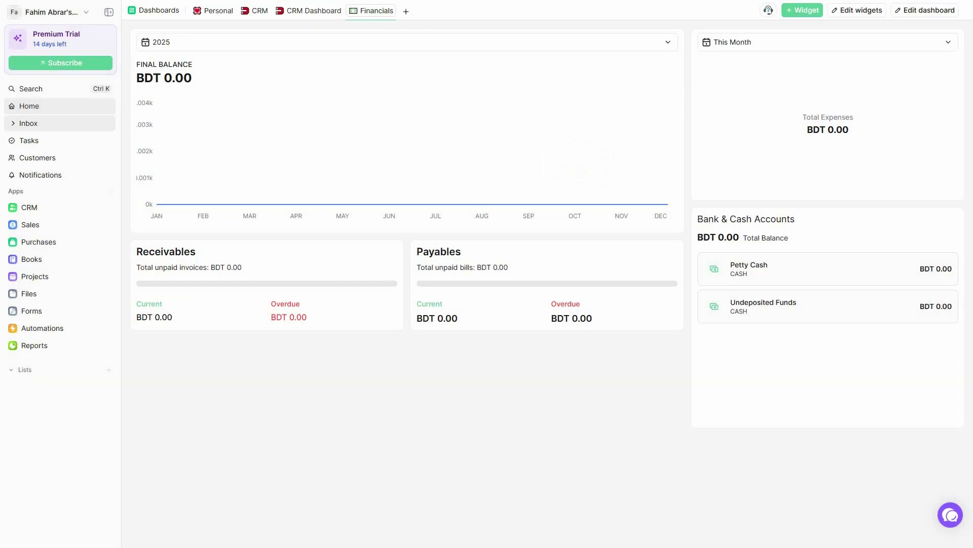
Look at the global search window and close it, and open the Inbox to view its LinkedIn connection page
{"action": "left_click", "coordinate": [41, 90]}
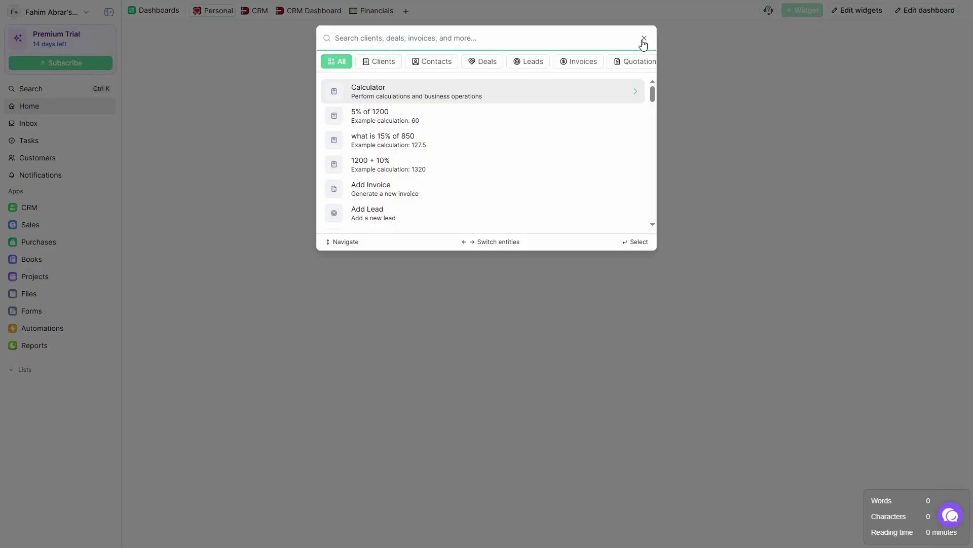
{"action": "left_click", "coordinate": [35, 126]}
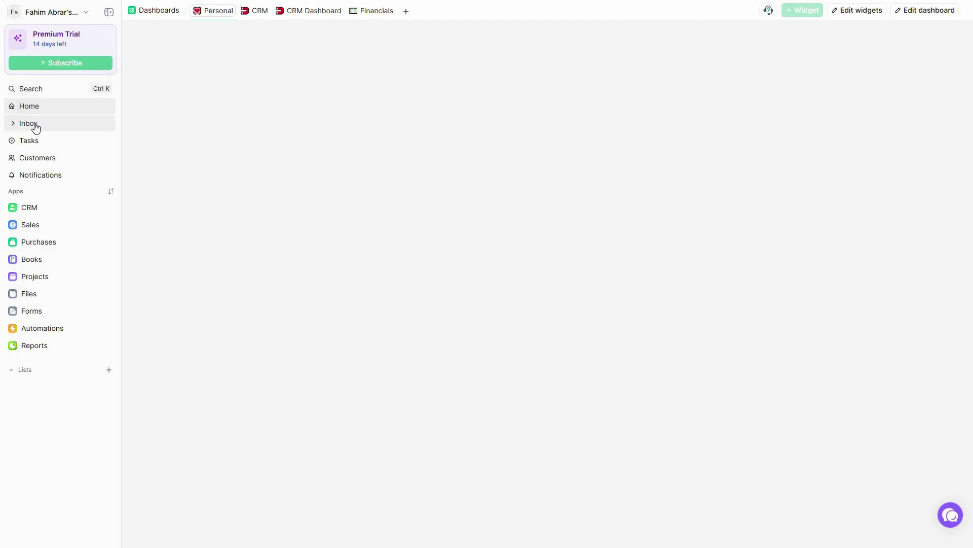
{"action": "left_click", "coordinate": [36, 126]}
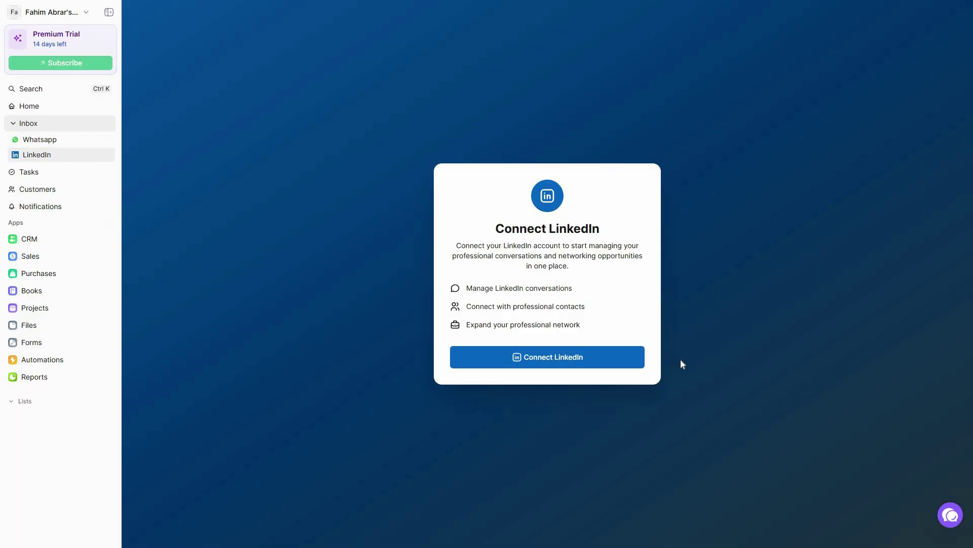
Open the Tasks section and start a new task titled "make a video"
{"action": "left_click", "coordinate": [39, 173]}
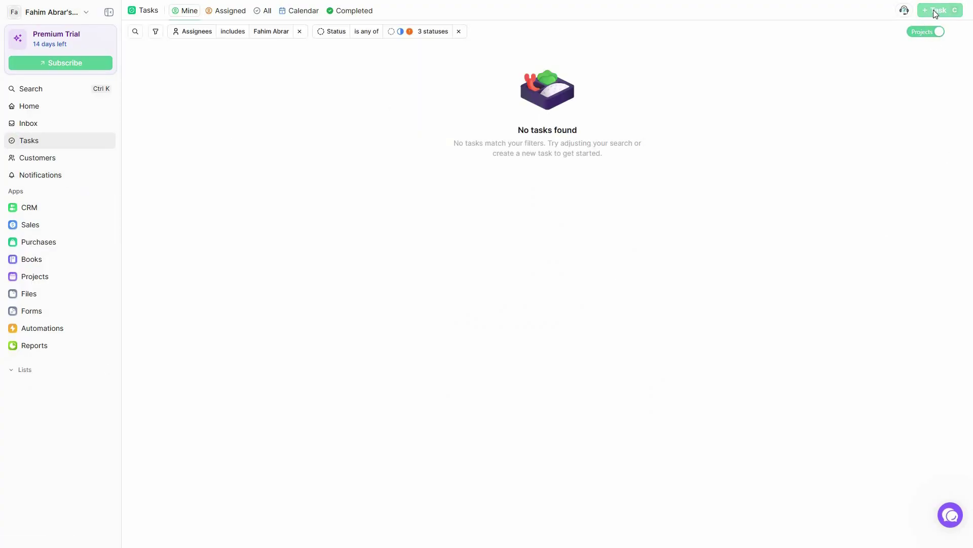
{"action": "key", "text": "c"}
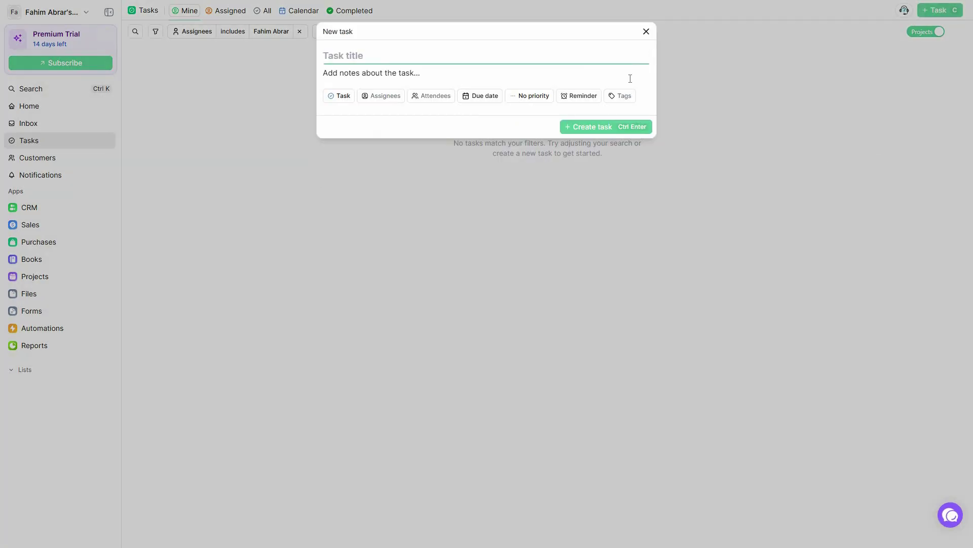
{"action": "type", "text": "make a video"}
{"action": "left_click", "coordinate": [370, 75]}
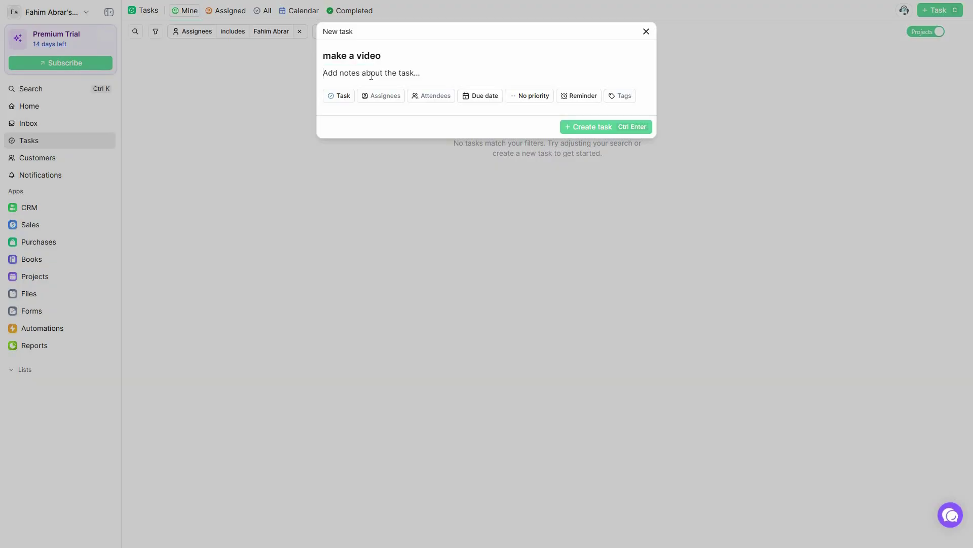
{"action": "left_click", "coordinate": [585, 128]}
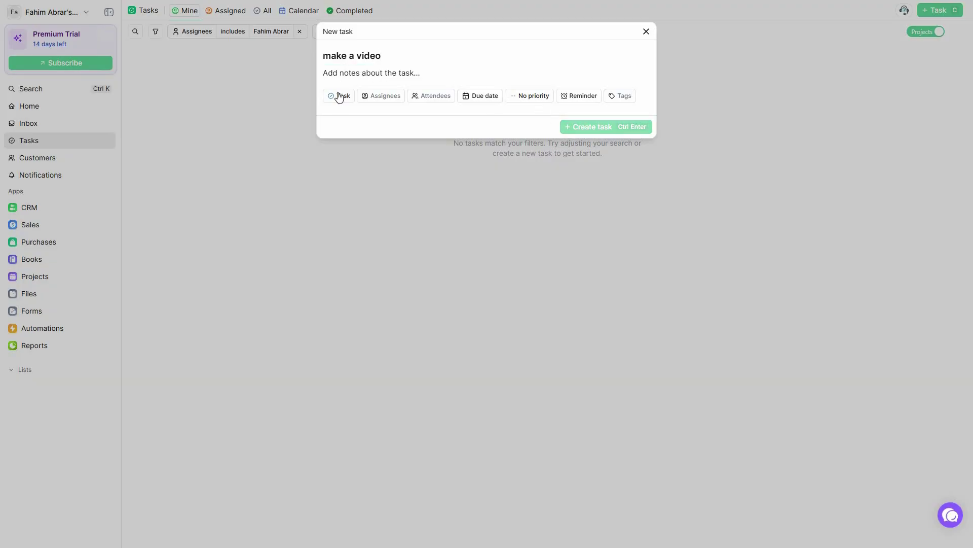
Look through the new task's assignee, attendee, due date, priority, reminder and tag options and create the task
{"action": "left_click", "coordinate": [386, 98]}
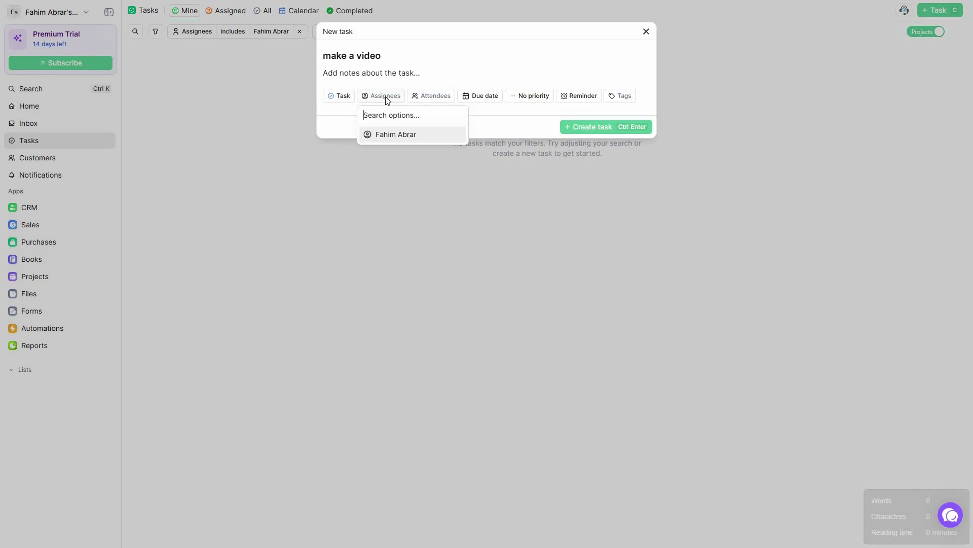
{"action": "left_click", "coordinate": [432, 100]}
{"action": "left_click", "coordinate": [431, 100]}
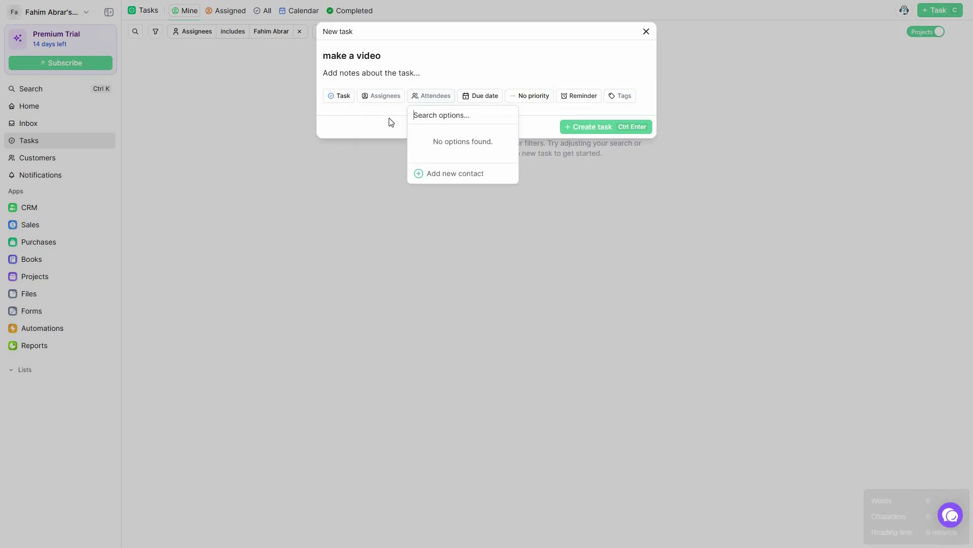
{"action": "left_click", "coordinate": [482, 103]}
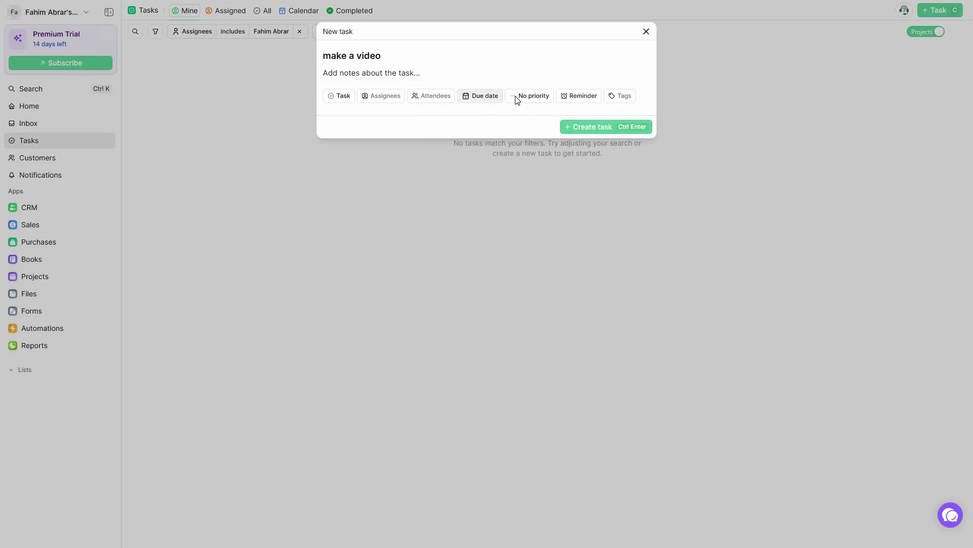
{"action": "left_click", "coordinate": [518, 100]}
{"action": "left_click", "coordinate": [574, 100]}
{"action": "left_click", "coordinate": [579, 96]}
{"action": "left_click", "coordinate": [619, 98]}
{"action": "left_click", "coordinate": [619, 97]}
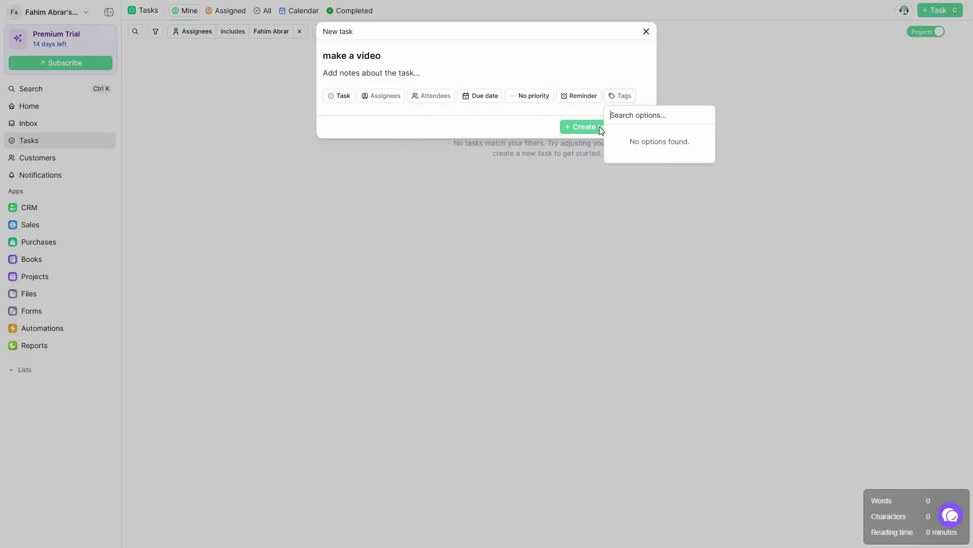
{"action": "left_click", "coordinate": [215, 297]}
{"action": "key", "text": "ctrl+Return"}
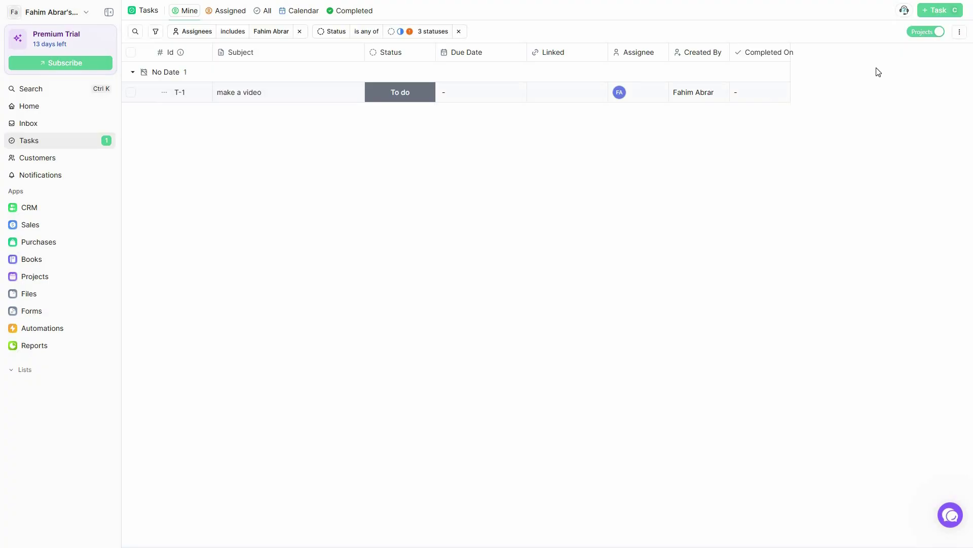
Inspect the column options in the task list's view settings and close them without changes
{"action": "left_click", "coordinate": [960, 32]}
{"action": "left_click", "coordinate": [936, 68]}
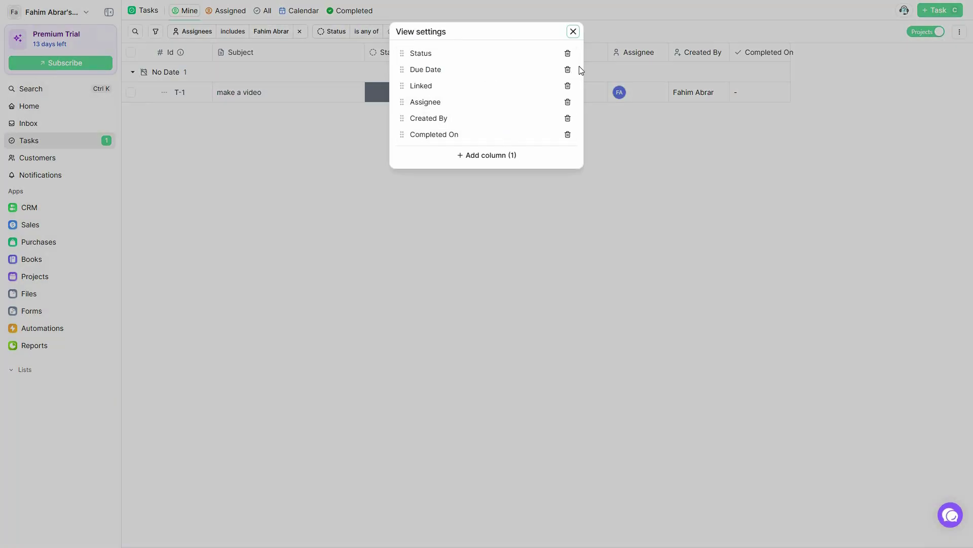
{"action": "left_click", "coordinate": [227, 231]}
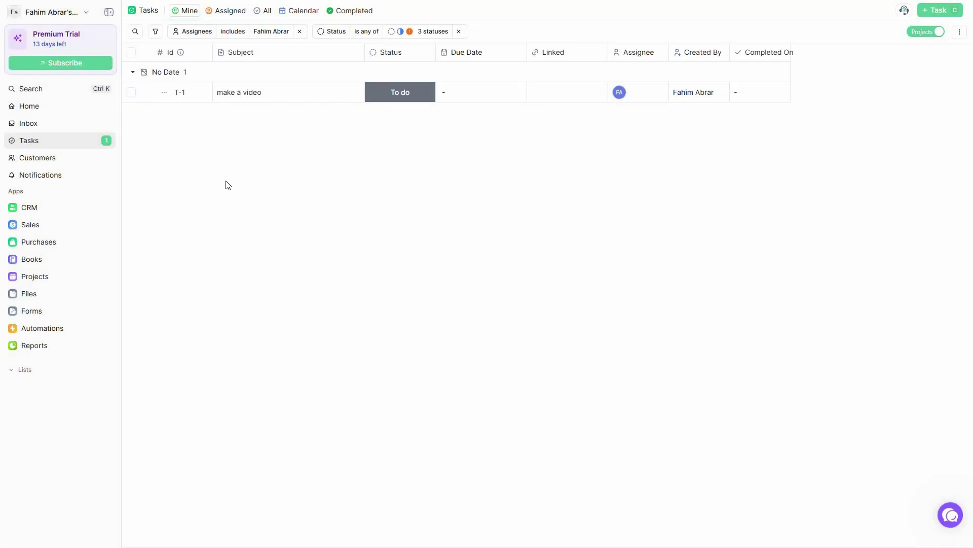
View the Assigned, All, Calendar and Completed views of the tasks
{"action": "left_click", "coordinate": [223, 16]}
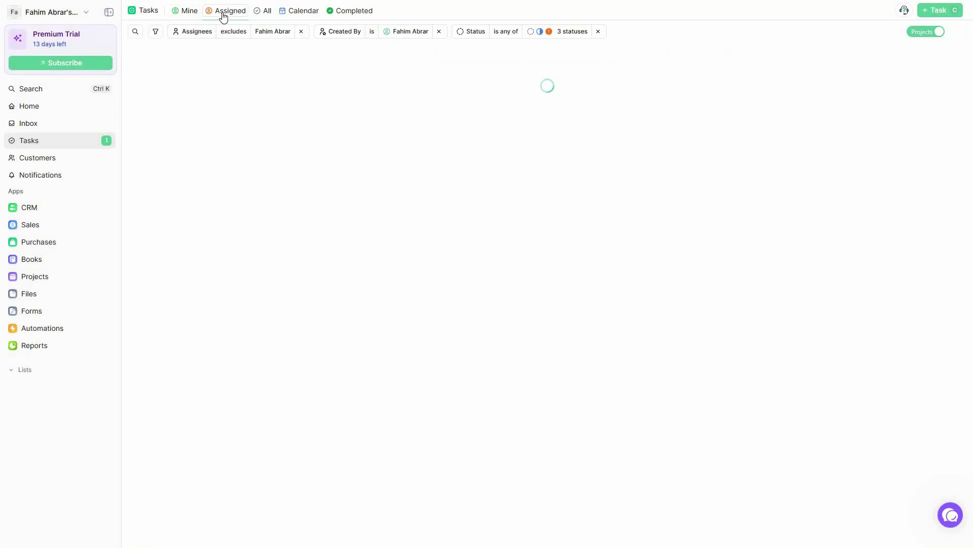
{"action": "left_click", "coordinate": [263, 11]}
{"action": "left_click", "coordinate": [310, 15]}
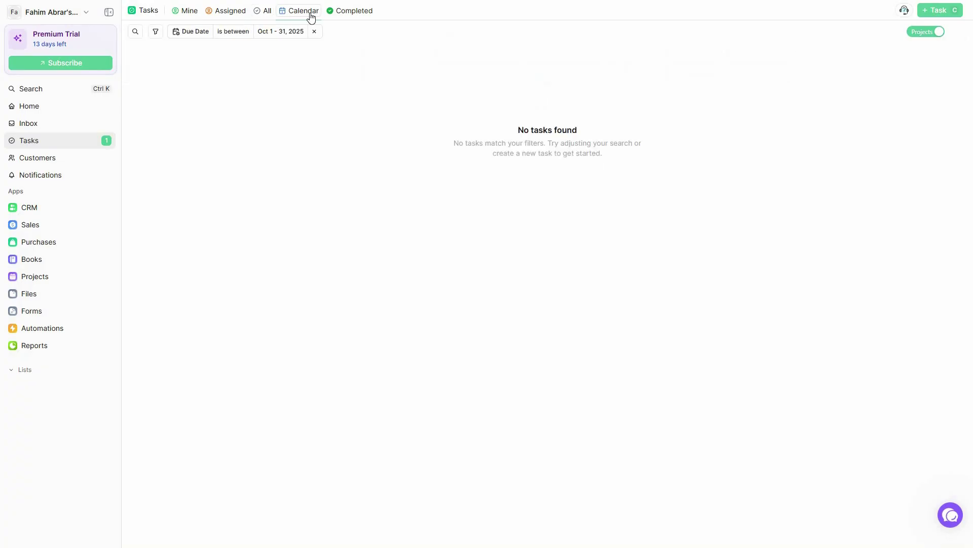
{"action": "left_click", "coordinate": [357, 16]}
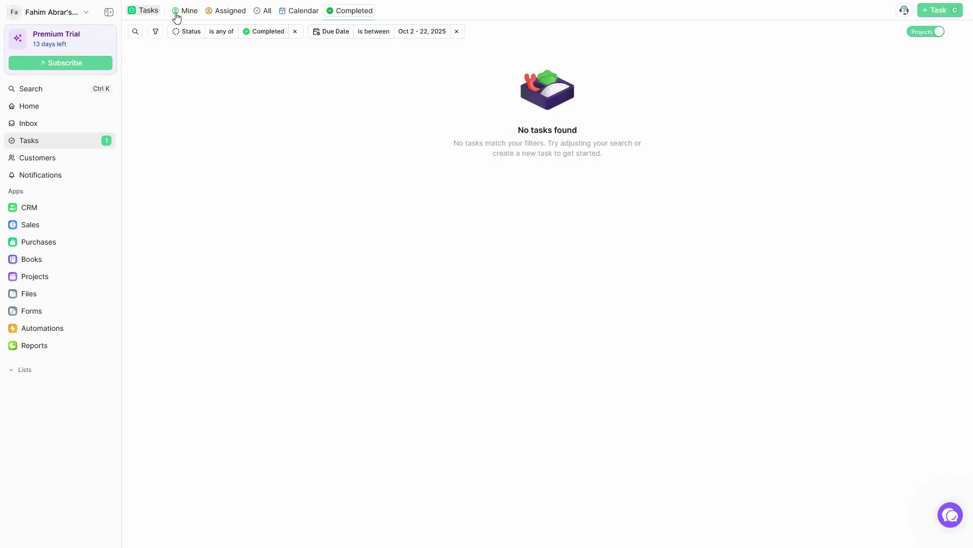
Open the Clients list, examine the expected columns for a client import and close the import window
{"action": "left_click", "coordinate": [52, 160]}
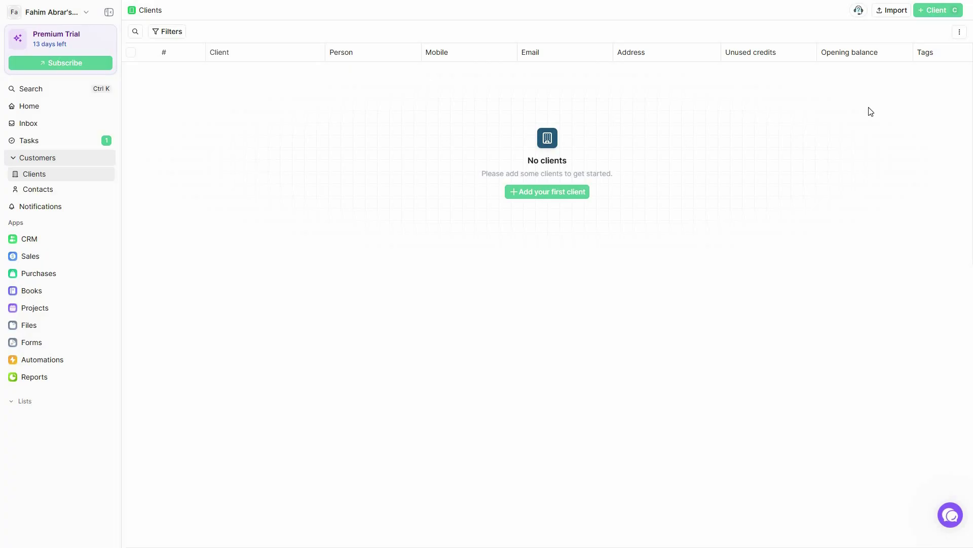
{"action": "left_click", "coordinate": [888, 12]}
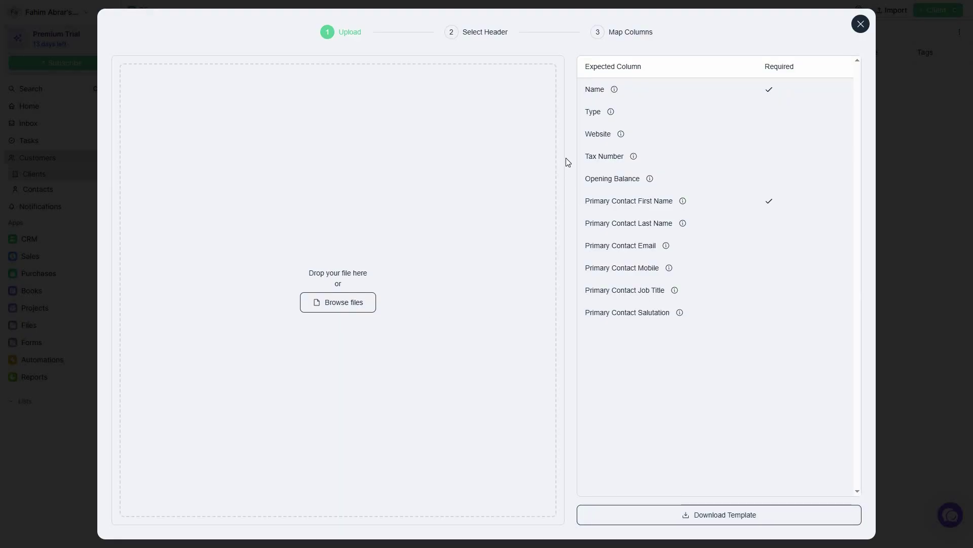
{"action": "left_click", "coordinate": [860, 25]}
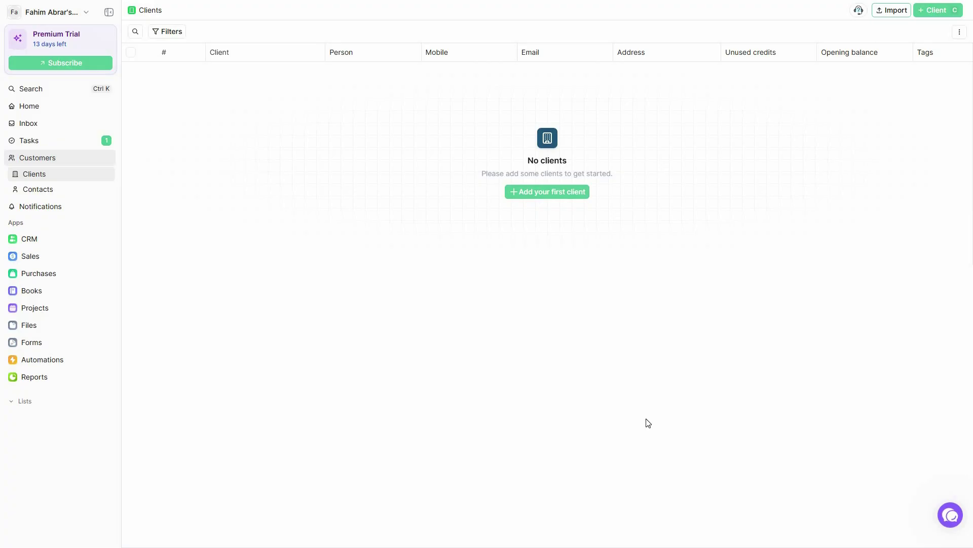
{"action": "left_click", "coordinate": [932, 16]}
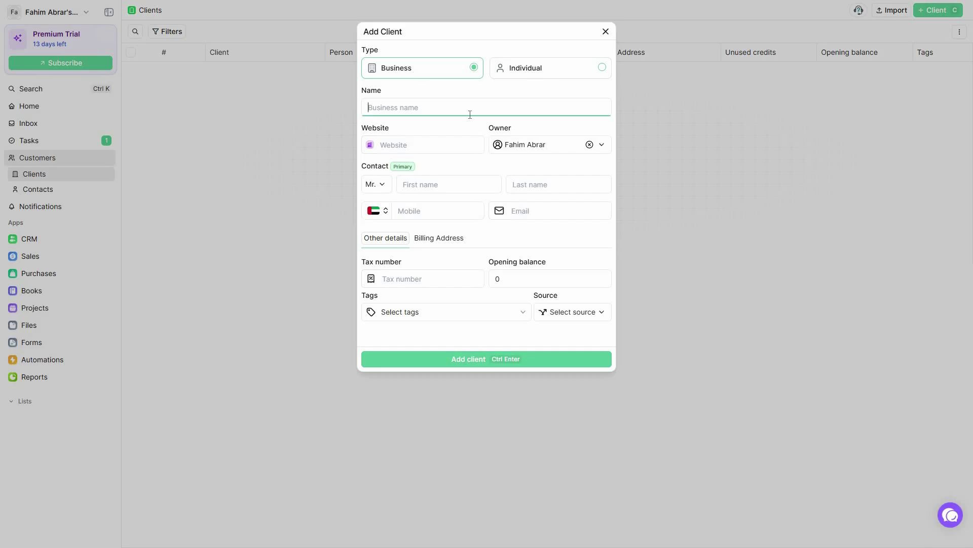
{"action": "left_click", "coordinate": [521, 69]}
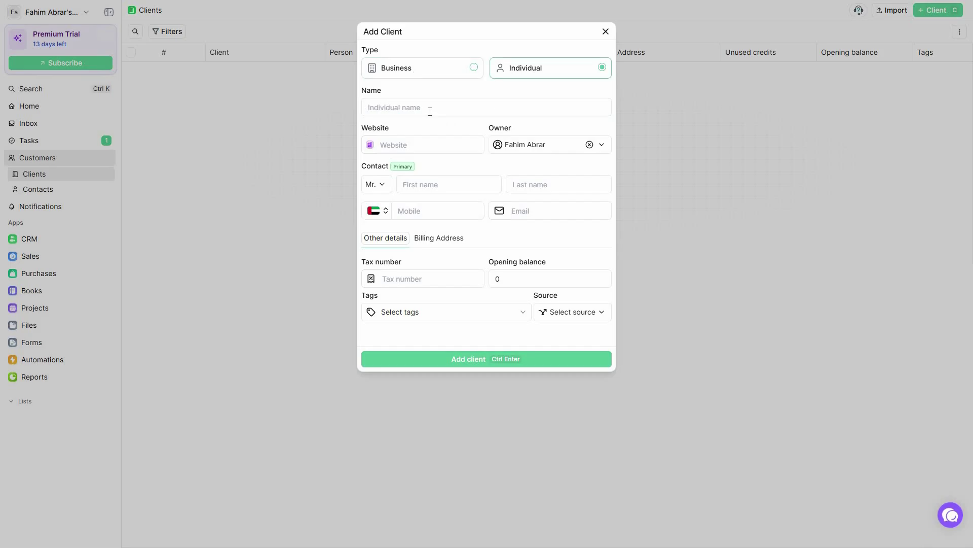
{"action": "left_click", "coordinate": [430, 107]}
{"action": "left_click", "coordinate": [449, 131]}
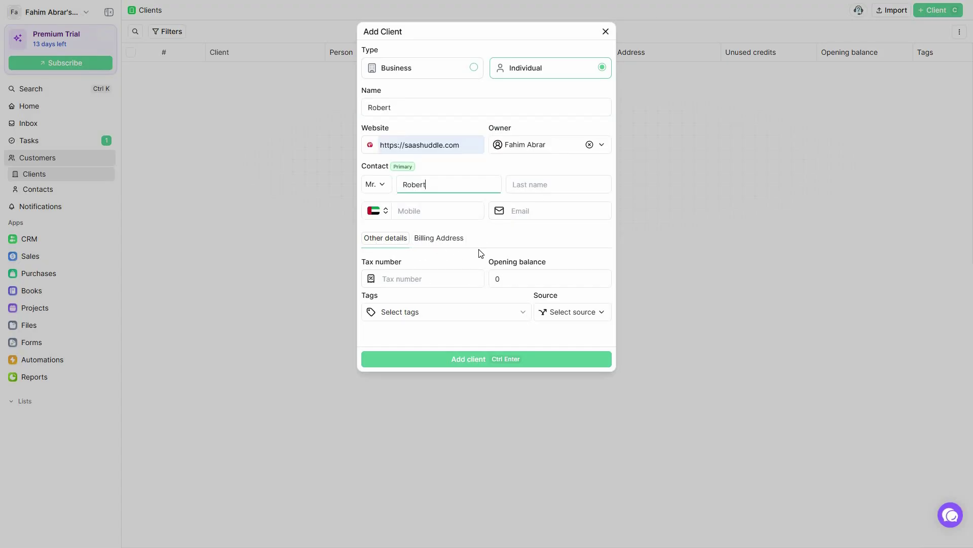
{"action": "left_click", "coordinate": [439, 239]}
{"action": "left_click", "coordinate": [476, 354]}
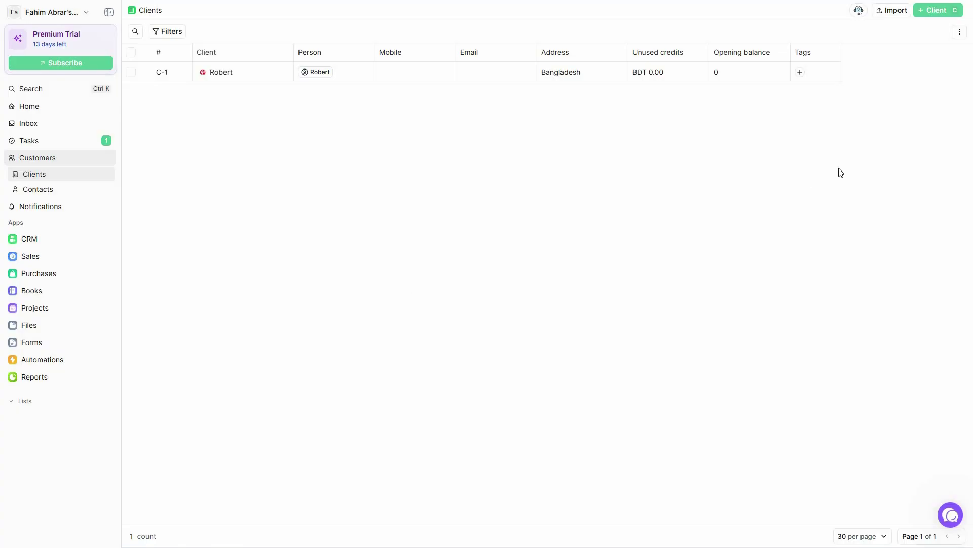
Look at the client list's export and filter options and the form for adding a client tag, without creating one
{"action": "left_click", "coordinate": [959, 34]}
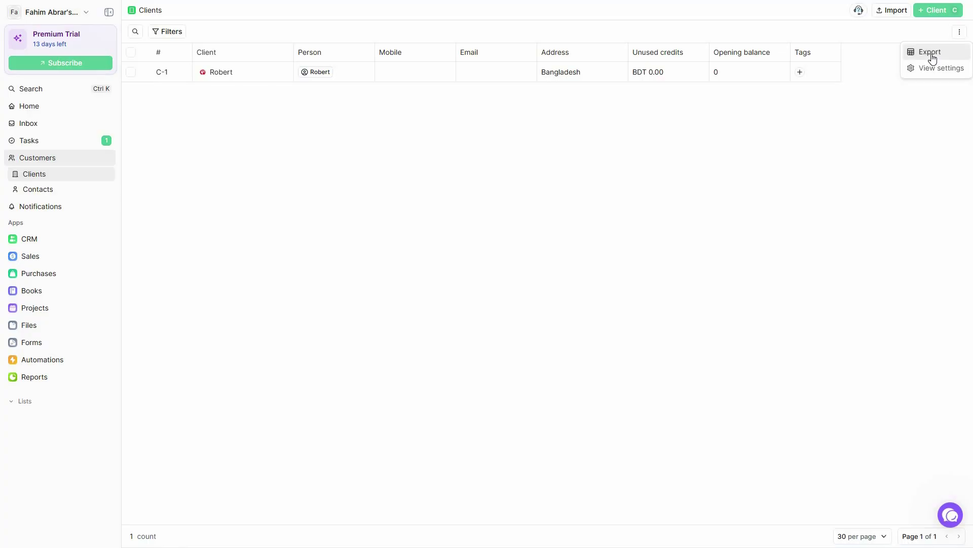
{"action": "left_click", "coordinate": [171, 31]}
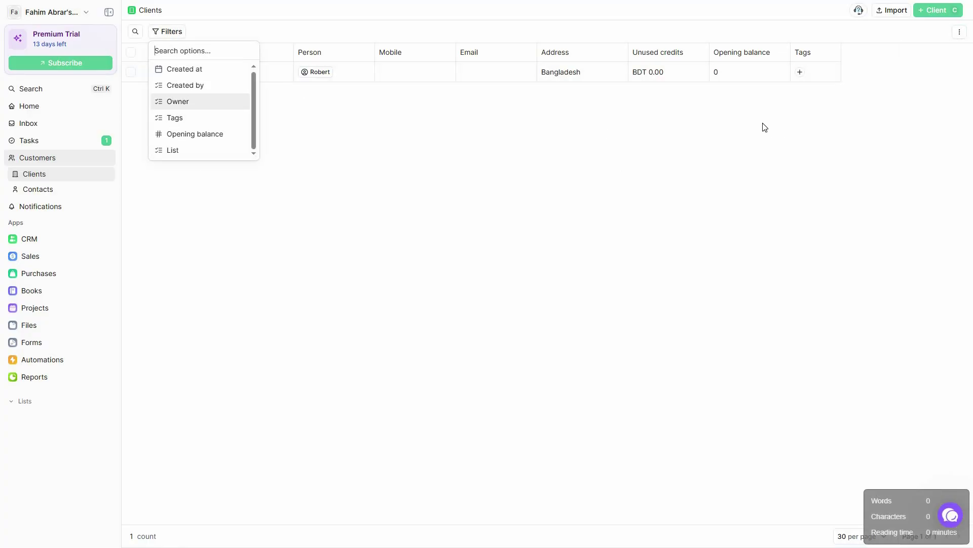
{"action": "left_click", "coordinate": [800, 73]}
{"action": "left_click", "coordinate": [800, 73]}
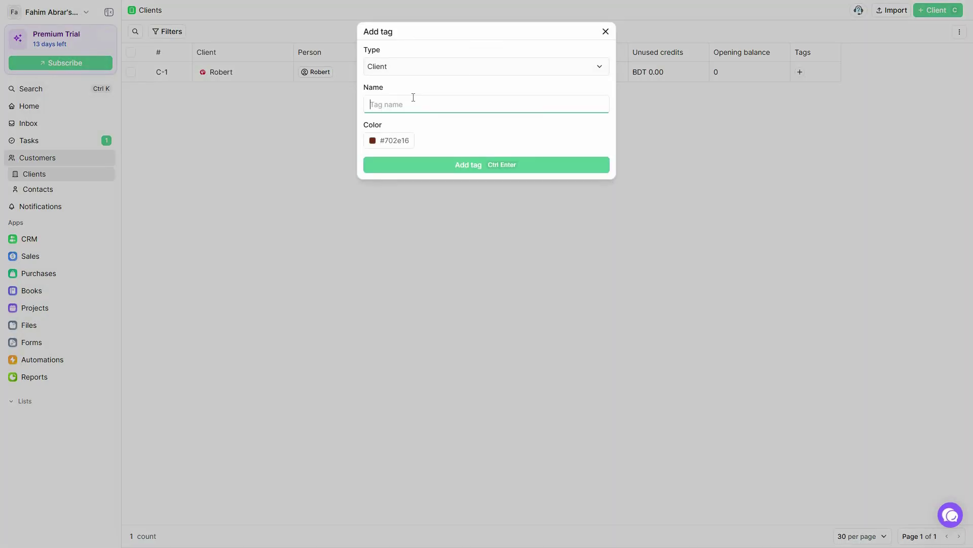
{"action": "key", "text": "Escape"}
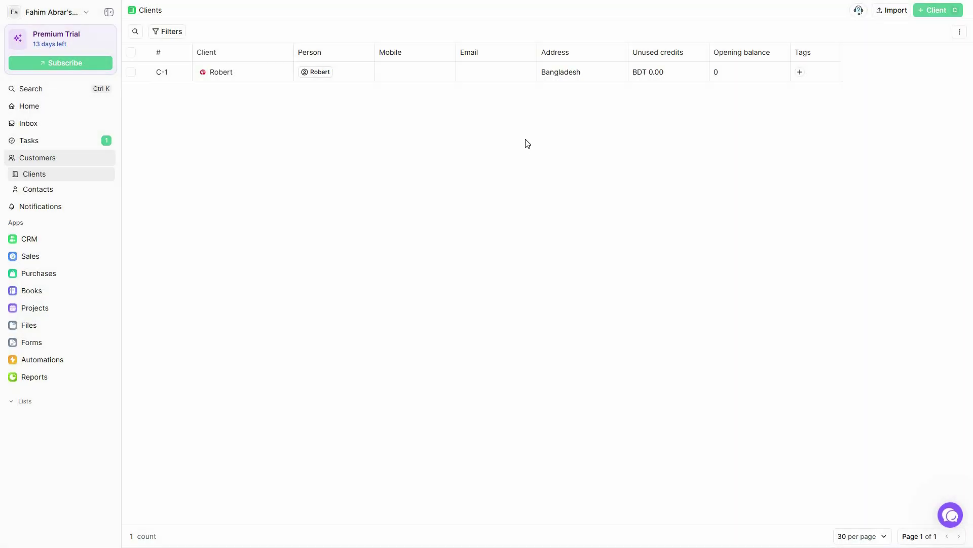
Compare the Contacts list with the Clients list, ending on the contacts
{"action": "left_click", "coordinate": [51, 196]}
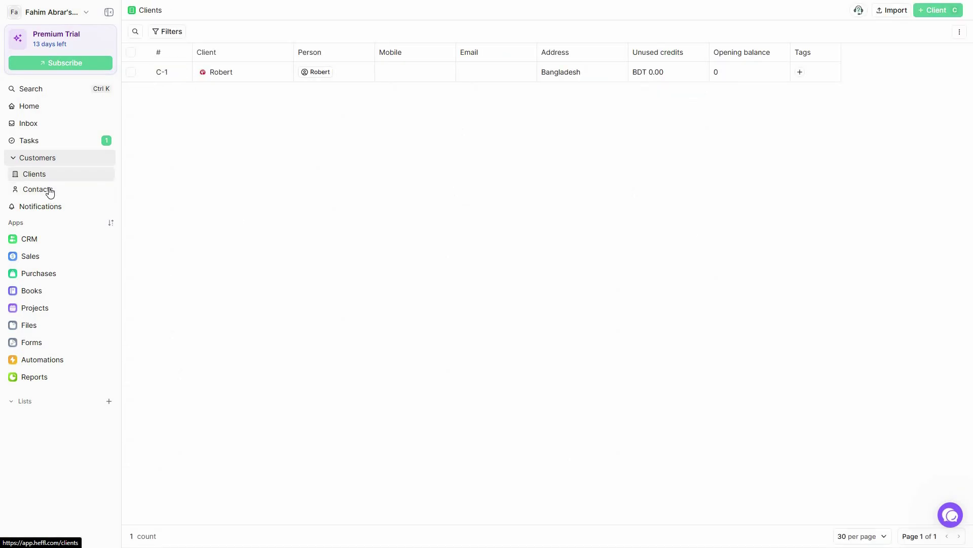
{"action": "left_click", "coordinate": [50, 192]}
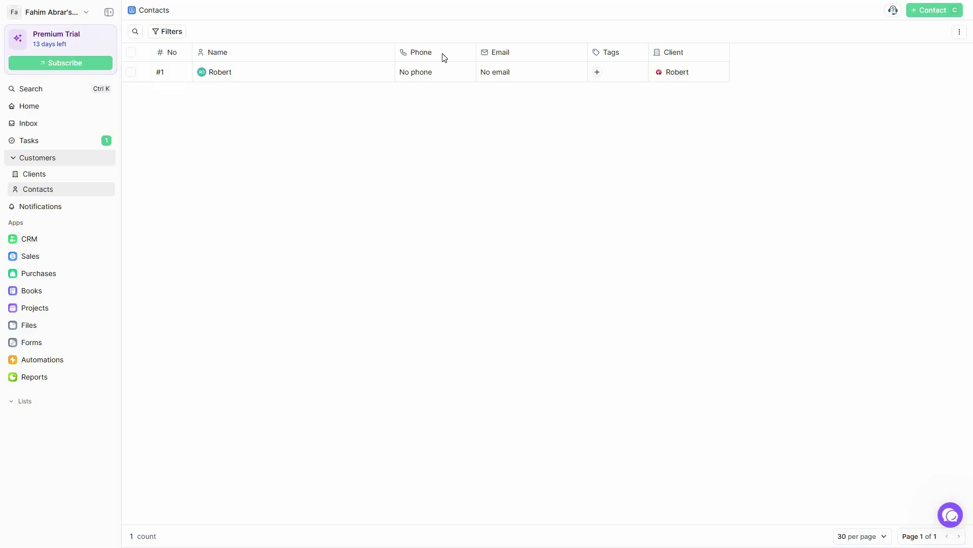
{"action": "left_click", "coordinate": [42, 179]}
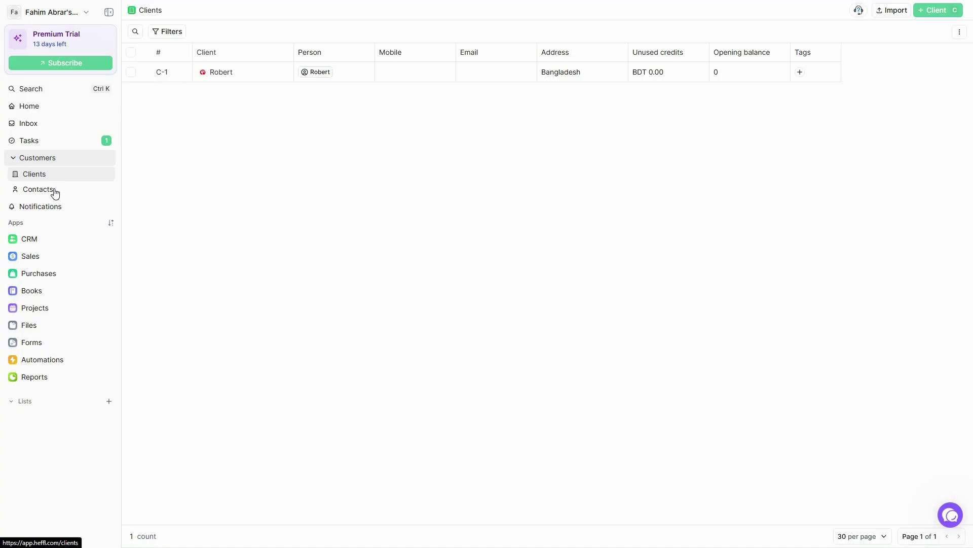
{"action": "left_click", "coordinate": [55, 194]}
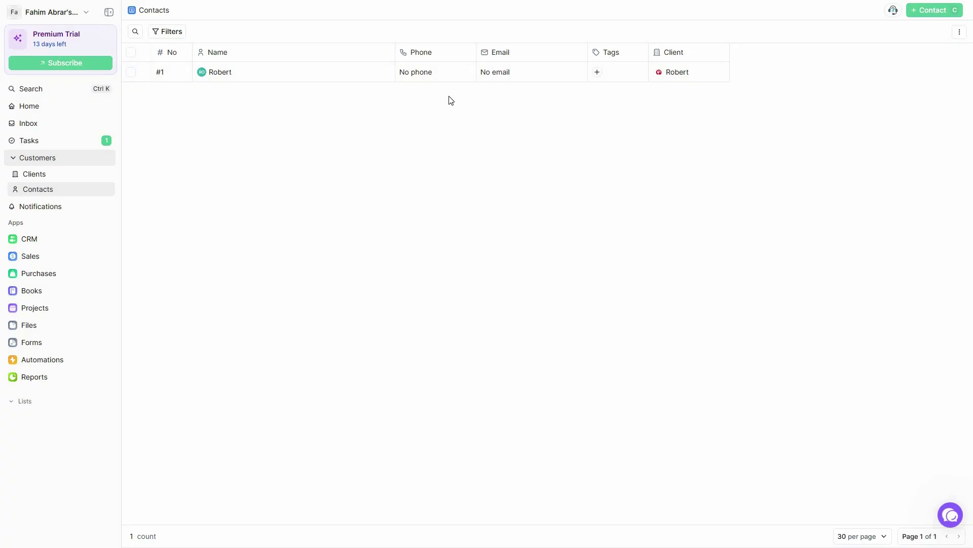
Inspect the form for adding a contact, close it without saving and view the unread notifications
{"action": "left_click", "coordinate": [915, 13]}
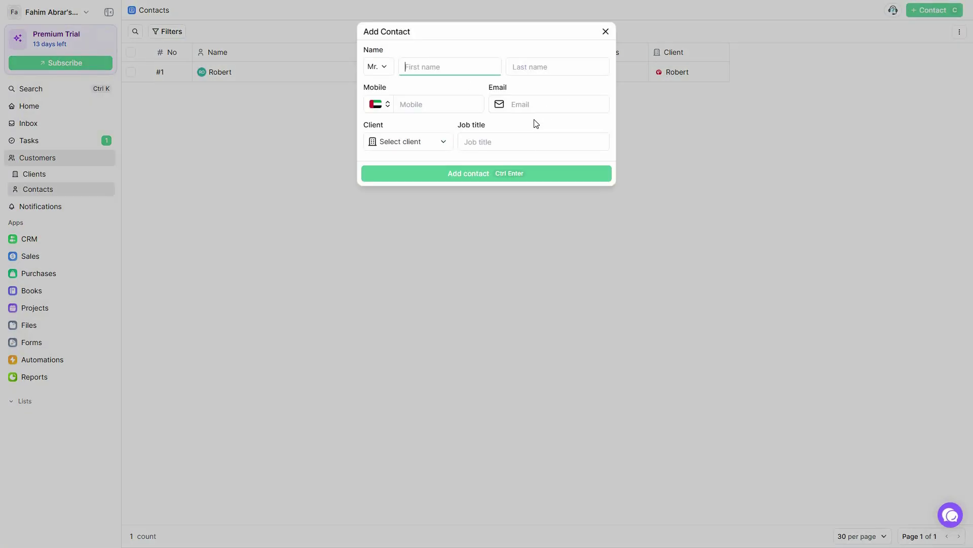
{"action": "left_click", "coordinate": [551, 110]}
{"action": "left_click", "coordinate": [631, 102]}
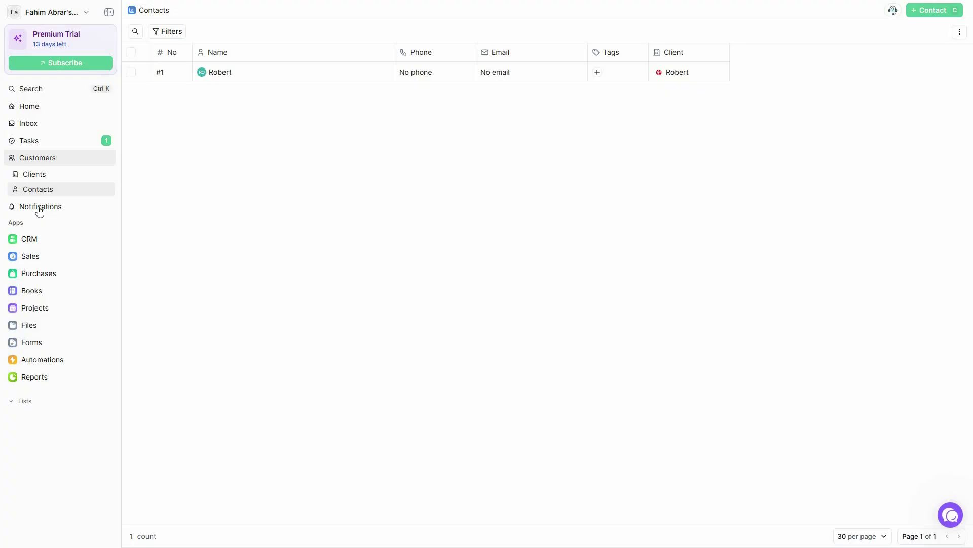
{"action": "left_click", "coordinate": [39, 208]}
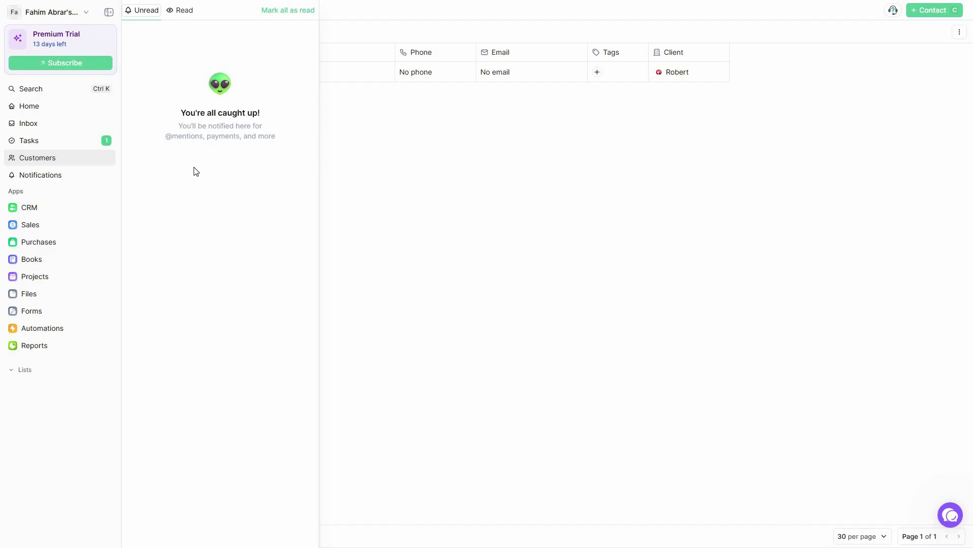
Start a new CRM lead with the lead's name and set its source to Social Media
{"action": "left_click", "coordinate": [30, 212]}
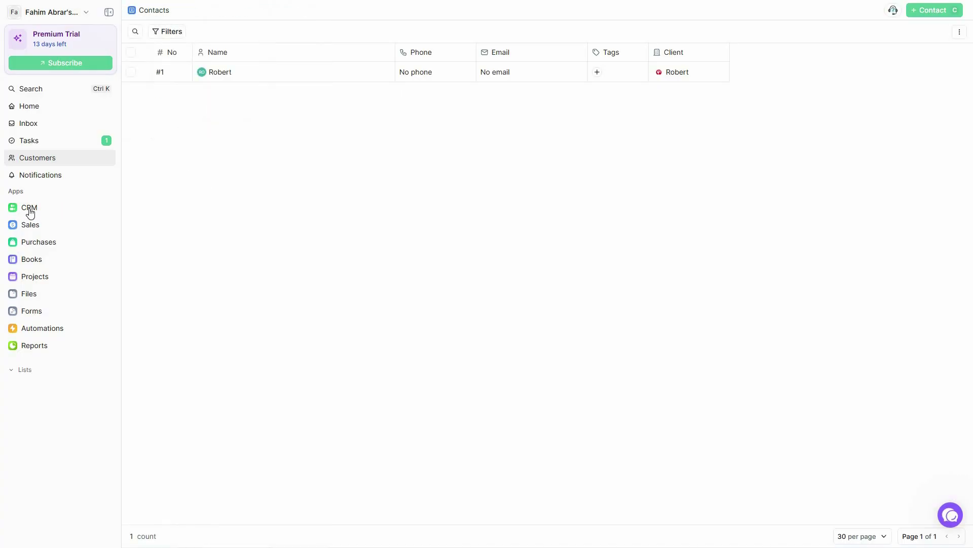
{"action": "left_click", "coordinate": [28, 211]}
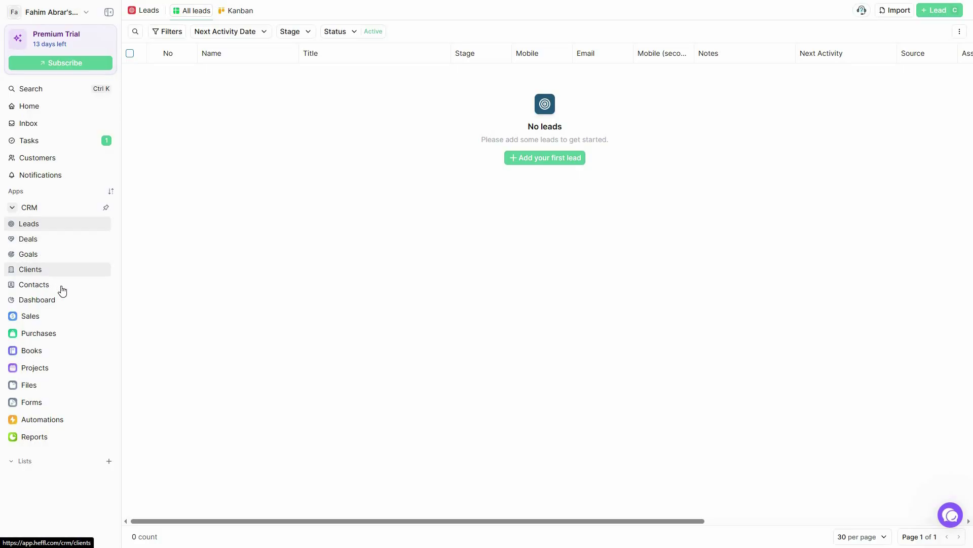
{"action": "left_click", "coordinate": [545, 165]}
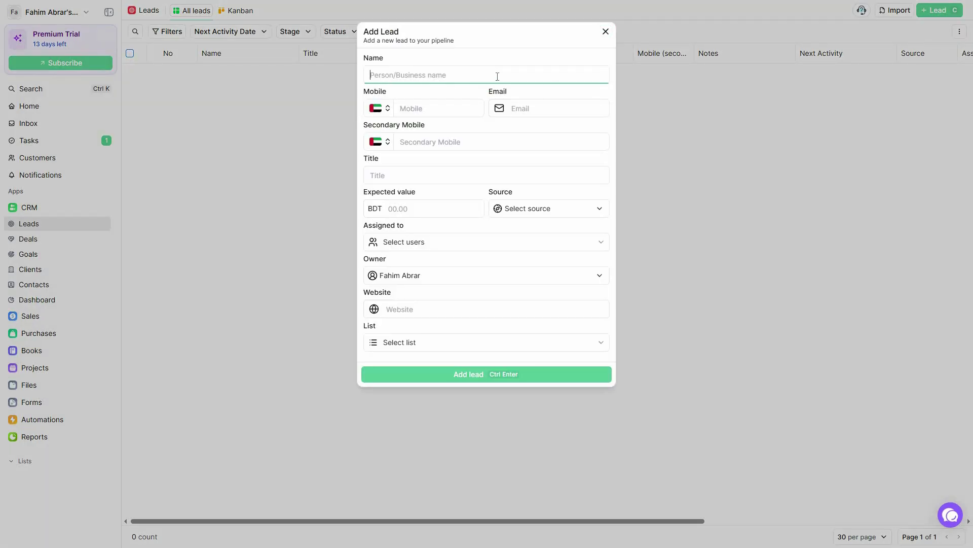
{"action": "type", "text": "John"}
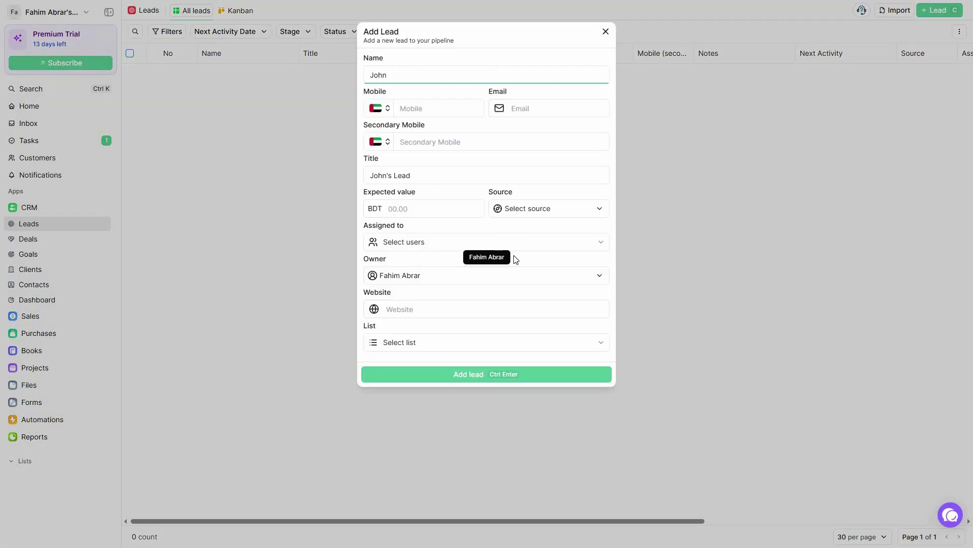
{"action": "left_click", "coordinate": [530, 211]}
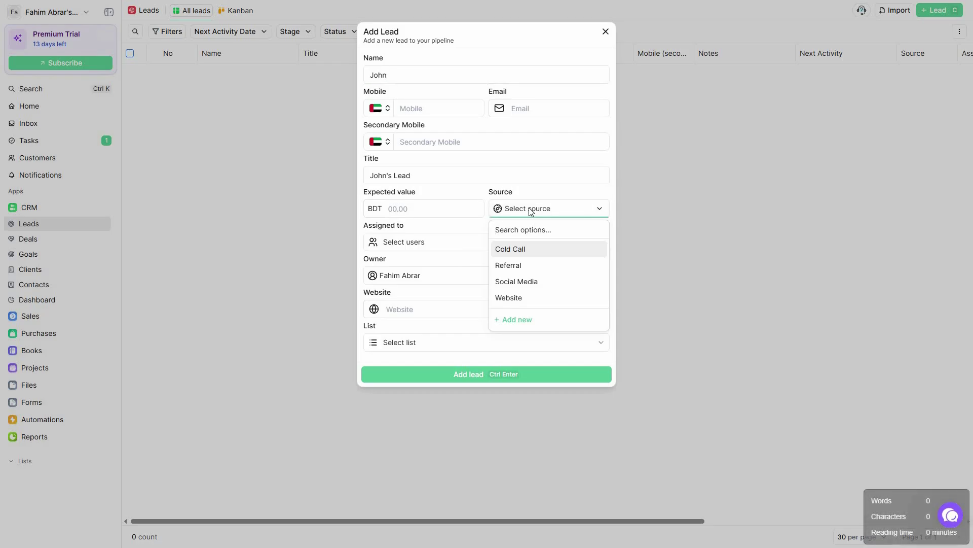
{"action": "left_click", "coordinate": [525, 282]}
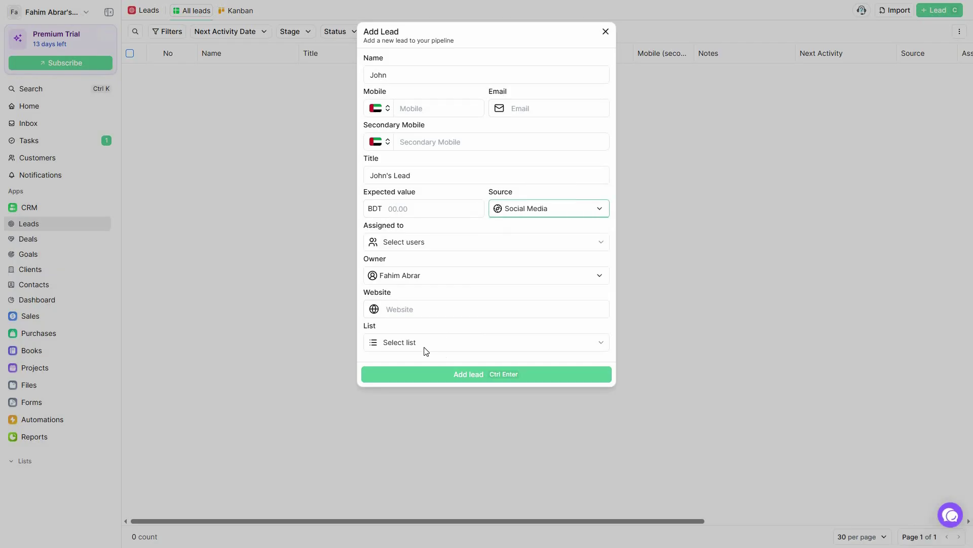
Check the lead's list, website and assignee fields, leave them empty, and add the lead
{"action": "left_click", "coordinate": [424, 346]}
{"action": "left_click", "coordinate": [414, 308]}
{"action": "left_click", "coordinate": [419, 307]}
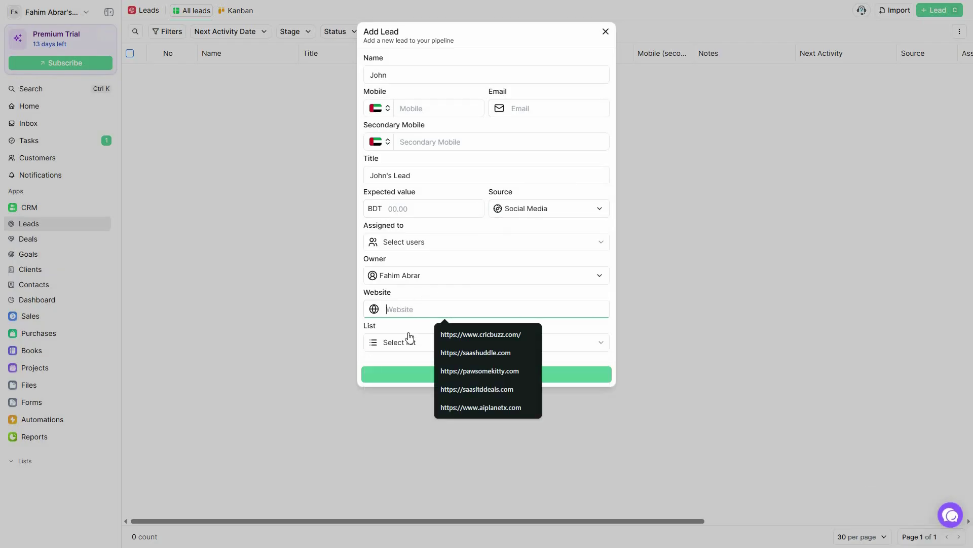
{"action": "left_click", "coordinate": [429, 242]}
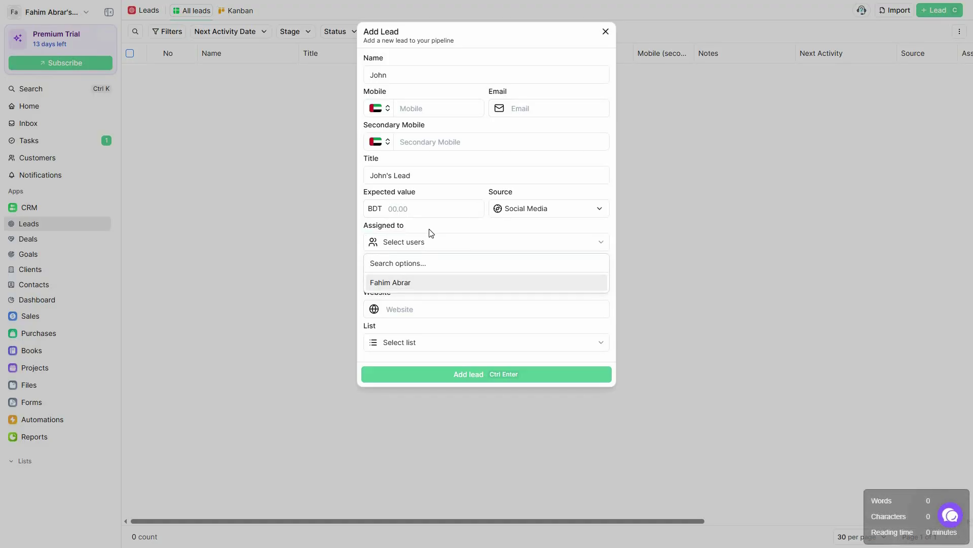
{"action": "left_click", "coordinate": [430, 230]}
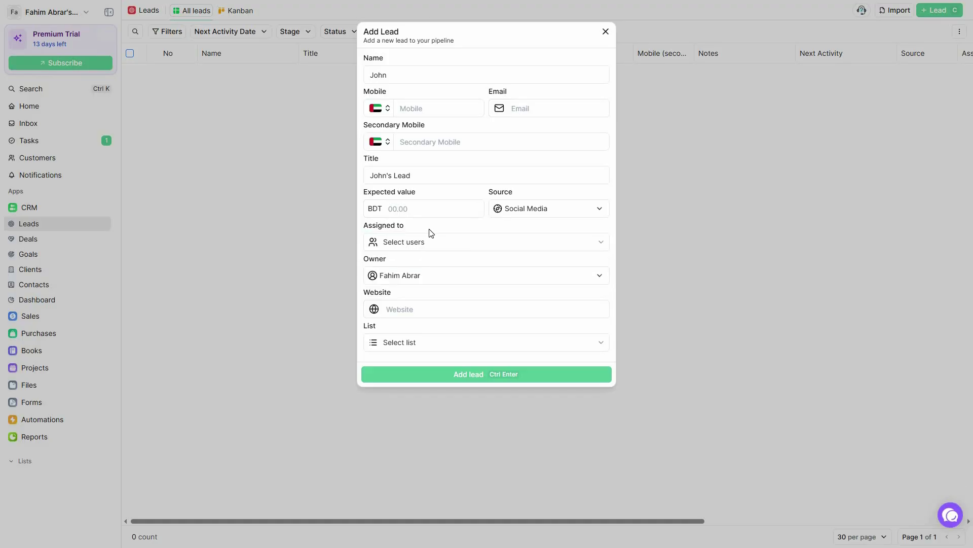
{"action": "left_click", "coordinate": [510, 375]}
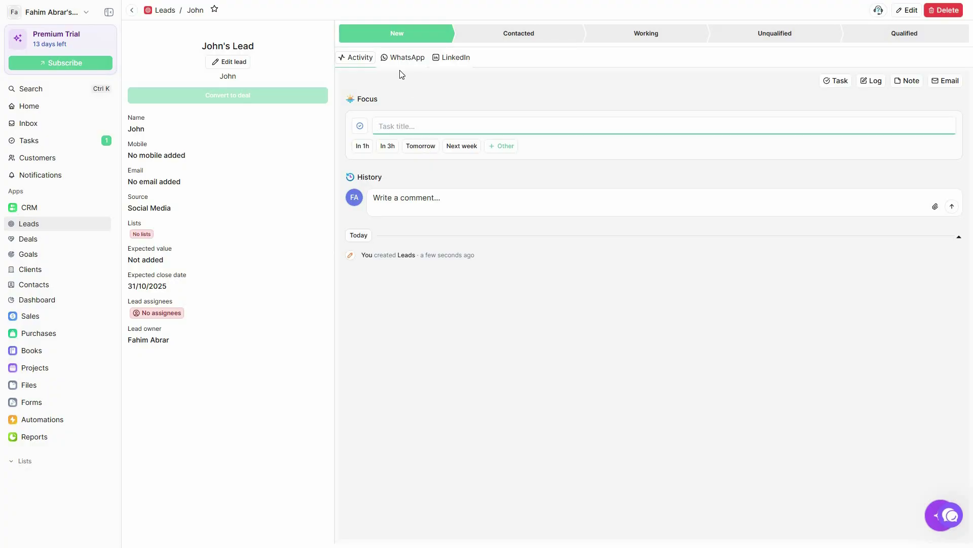
Review the new lead's activity history and its Next week option for scheduling a task
{"action": "left_click", "coordinate": [360, 62]}
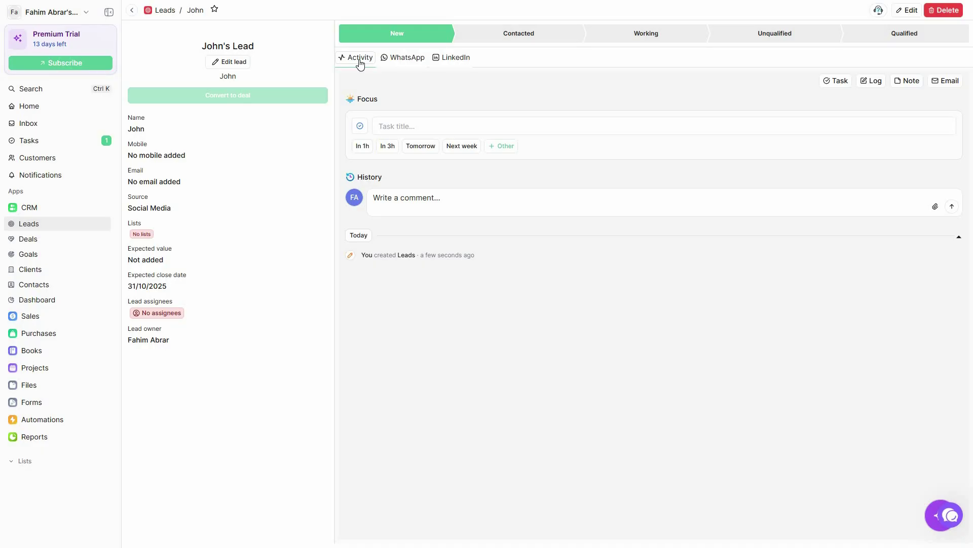
{"action": "triple_click", "coordinate": [417, 254]}
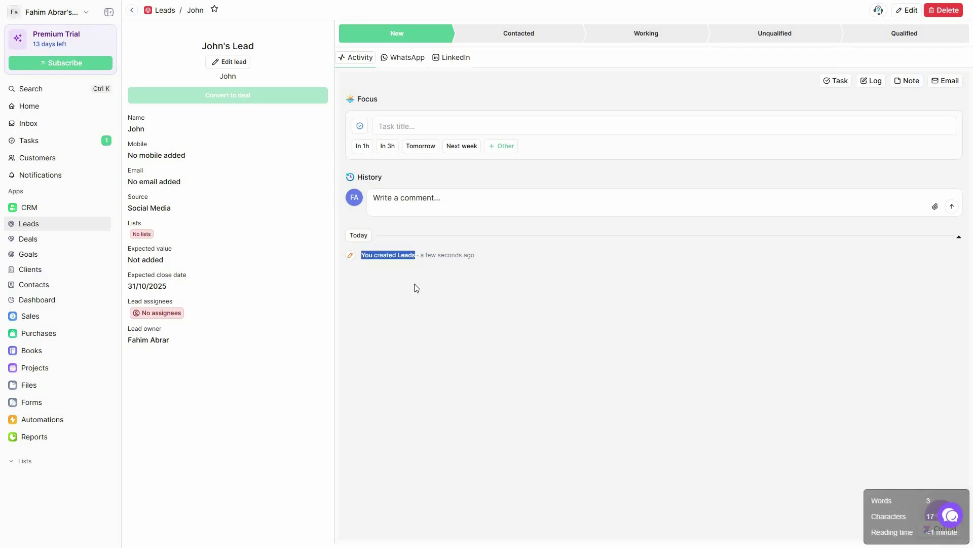
{"action": "left_click", "coordinate": [415, 284]}
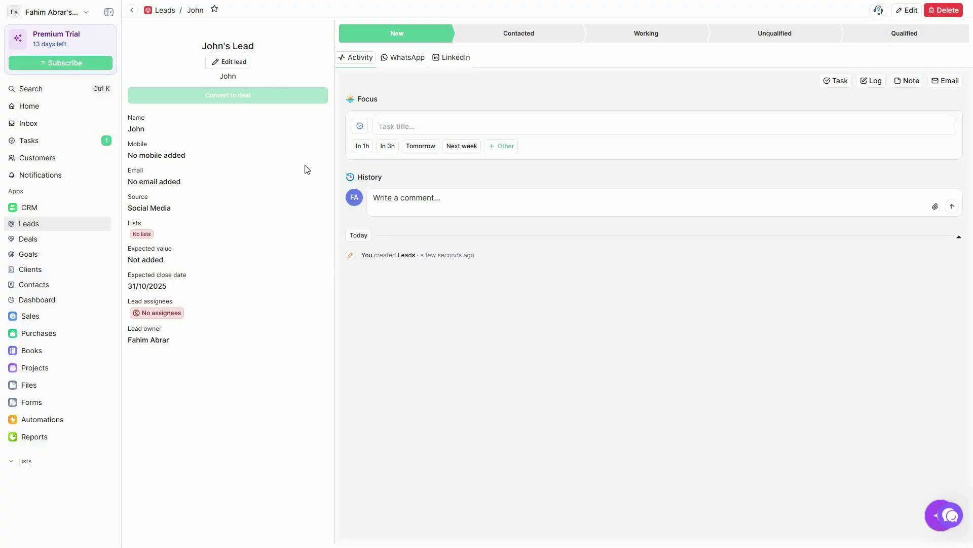
{"action": "left_click", "coordinate": [461, 148]}
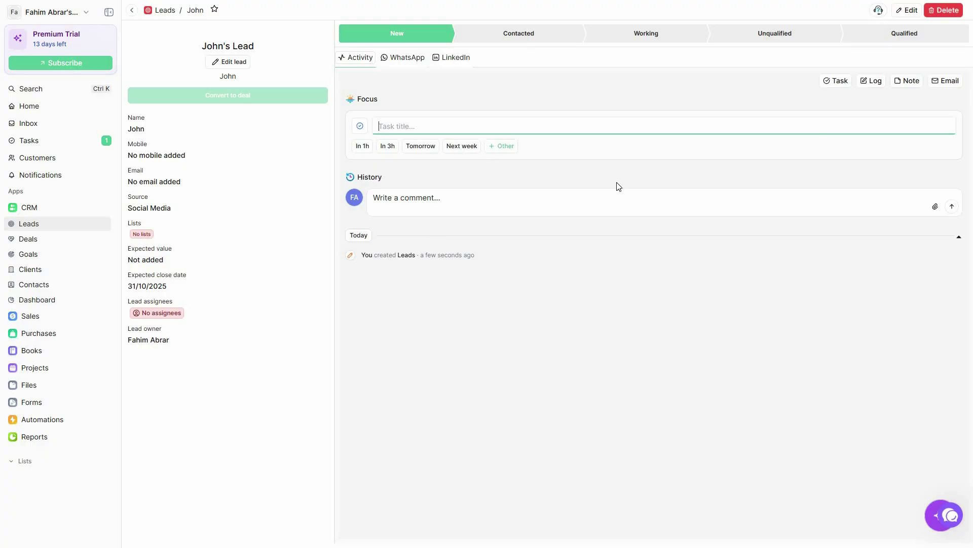
Inspect the lead's activity log options and the form for adding a note, without saving any entry
{"action": "left_click", "coordinate": [872, 81]}
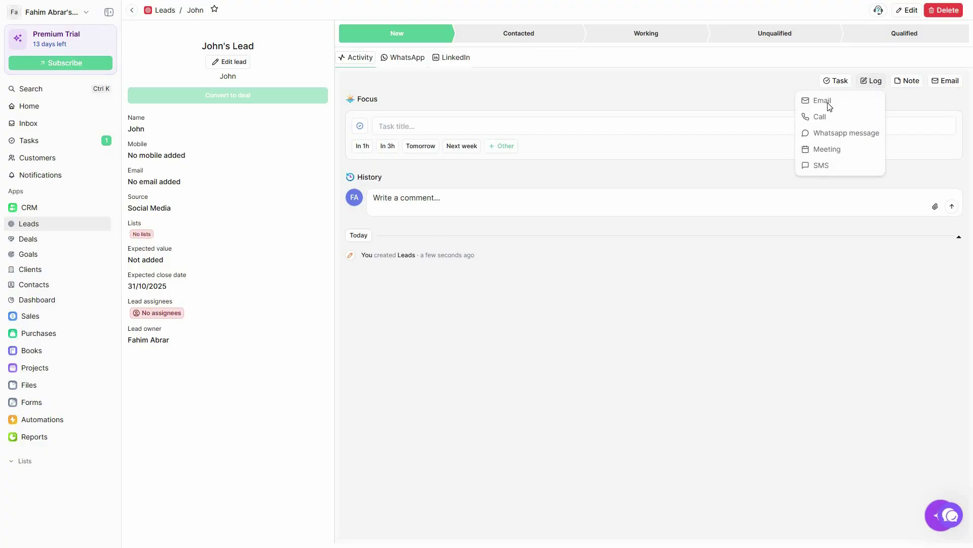
{"action": "left_click", "coordinate": [828, 105]}
{"action": "left_click", "coordinate": [838, 126]}
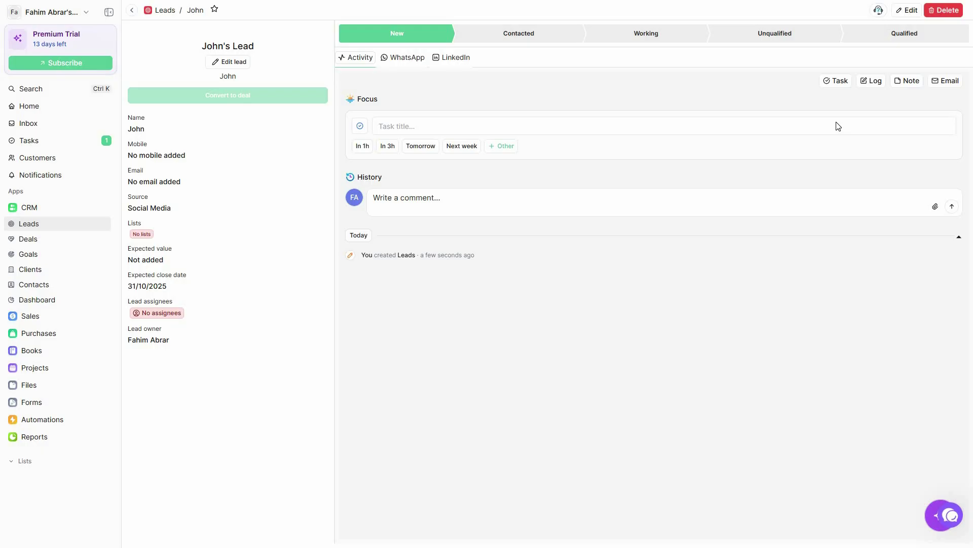
{"action": "left_click", "coordinate": [836, 122]}
{"action": "left_click", "coordinate": [606, 33]}
{"action": "left_click", "coordinate": [872, 82]}
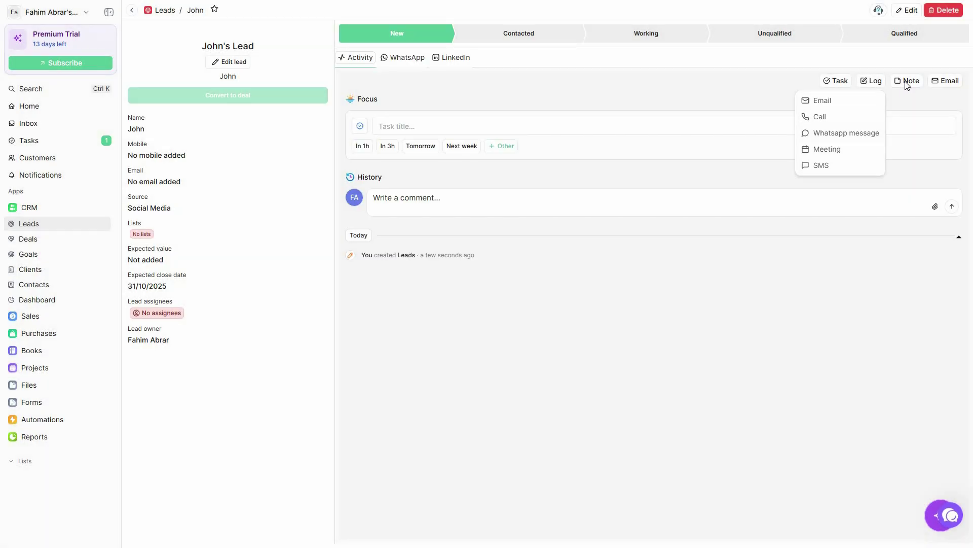
{"action": "left_click", "coordinate": [908, 81]}
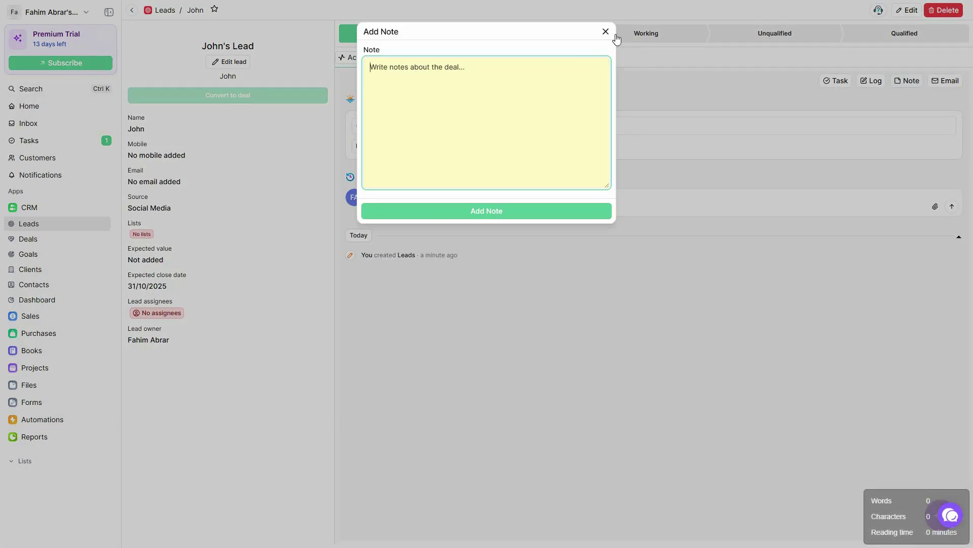
Check the lead's email form without sending anything, and view its WhatsApp and LinkedIn sections
{"action": "left_click", "coordinate": [944, 85]}
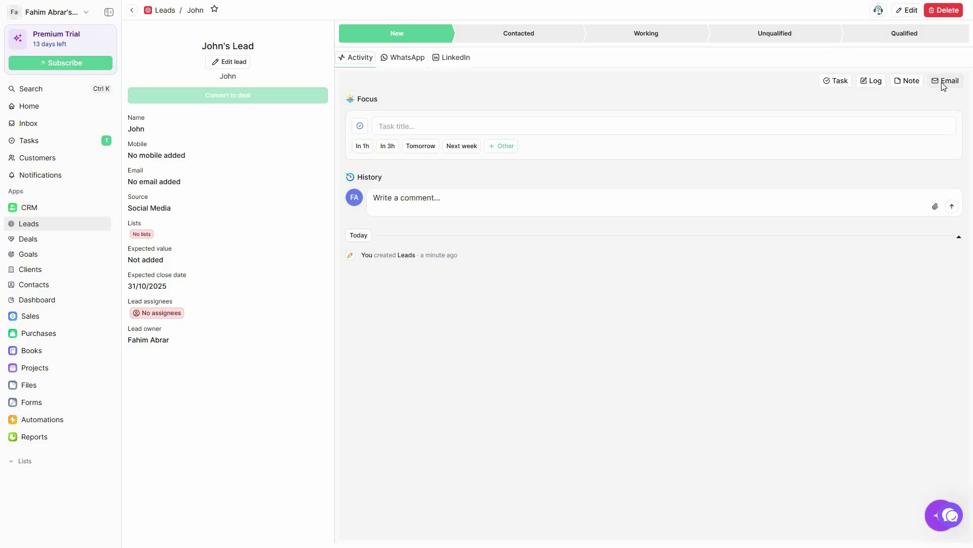
{"action": "left_click", "coordinate": [944, 86]}
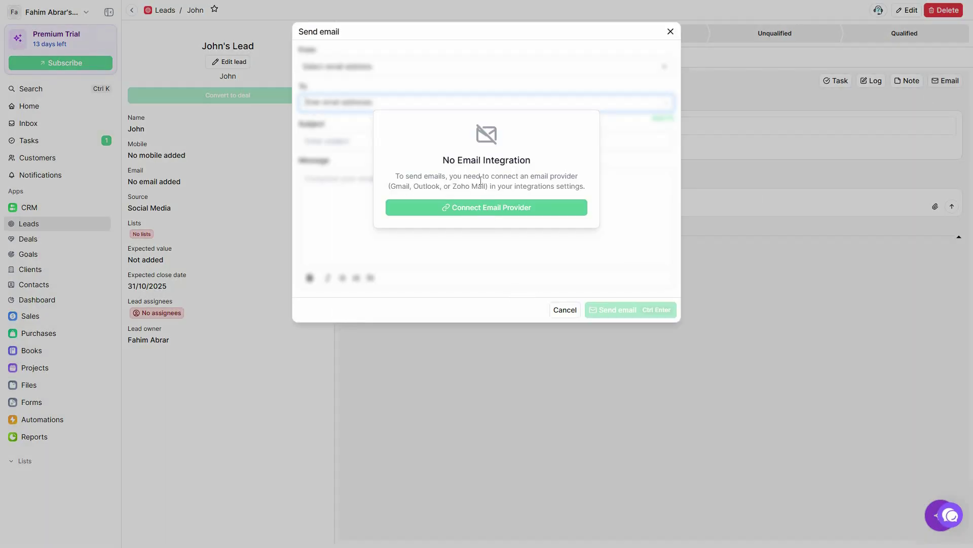
{"action": "left_click", "coordinate": [687, 45]}
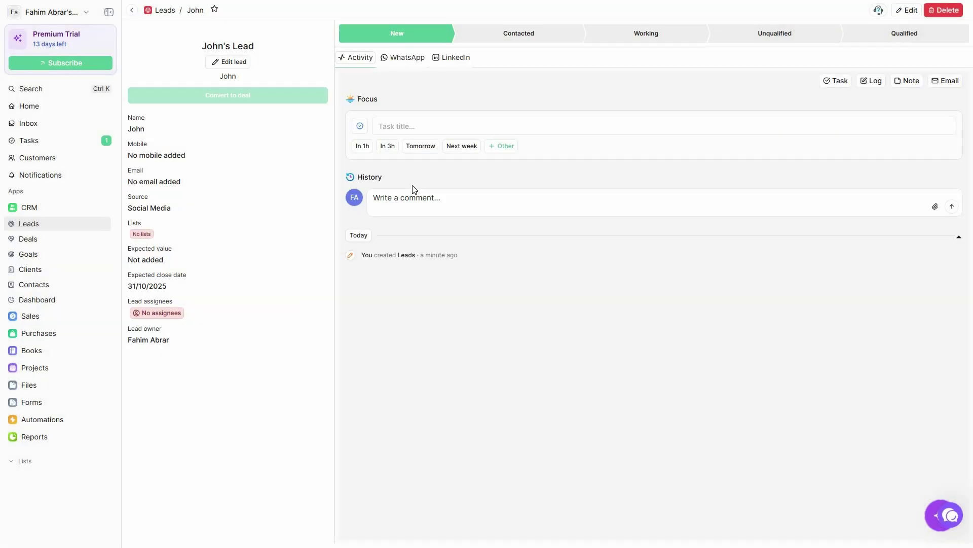
{"action": "left_click", "coordinate": [404, 58]}
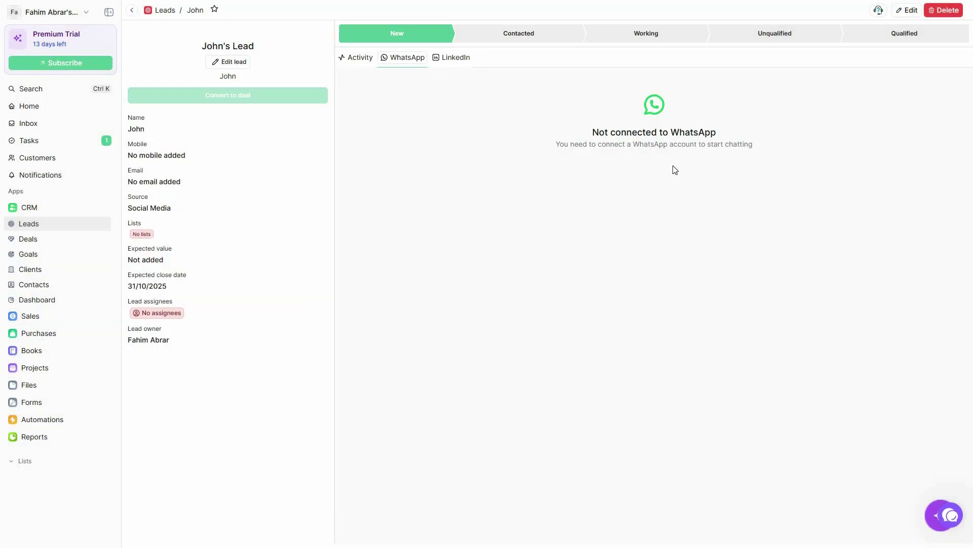
{"action": "left_click", "coordinate": [450, 59]}
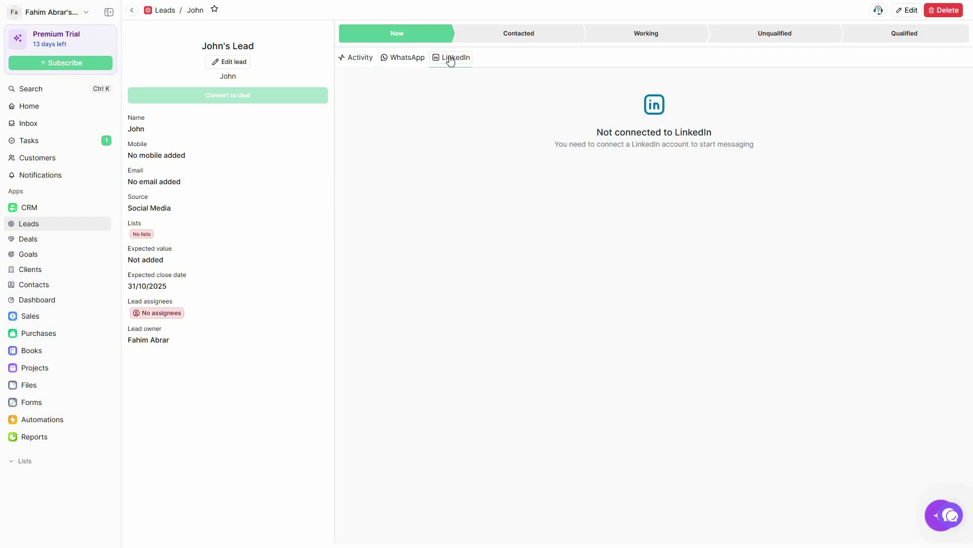
Try the lead's Contacted and New stages, set it to Qualified, and dismiss the deal form without saving
{"action": "left_click", "coordinate": [515, 39]}
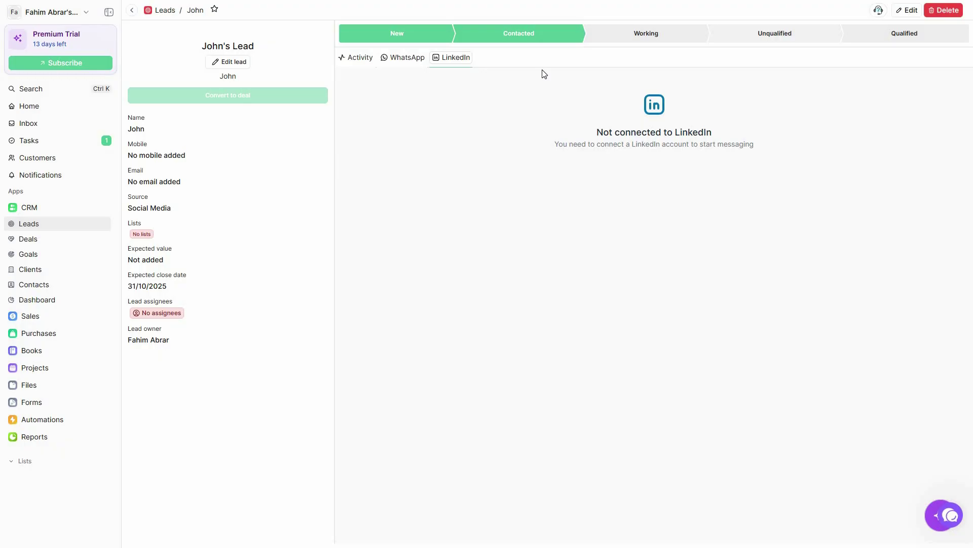
{"action": "left_click", "coordinate": [411, 36]}
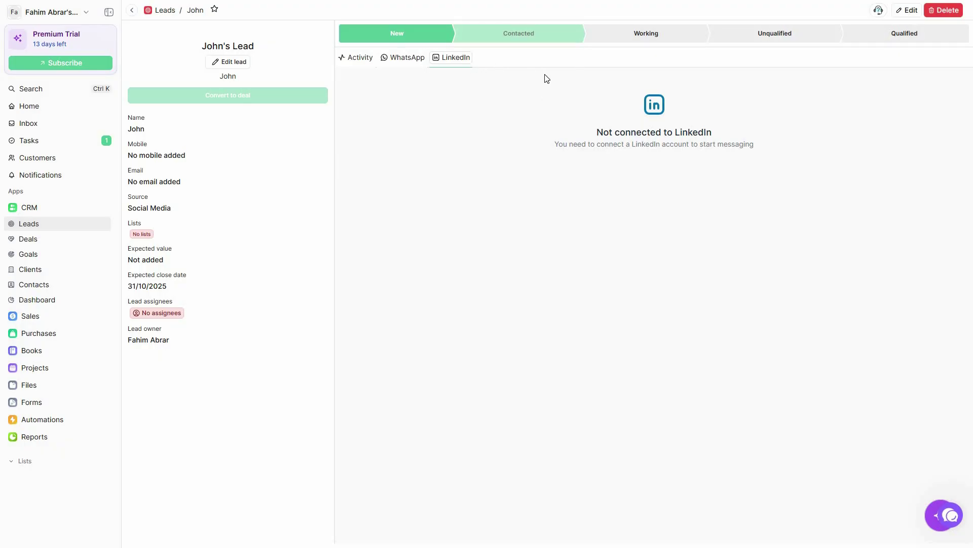
{"action": "left_click", "coordinate": [522, 36]}
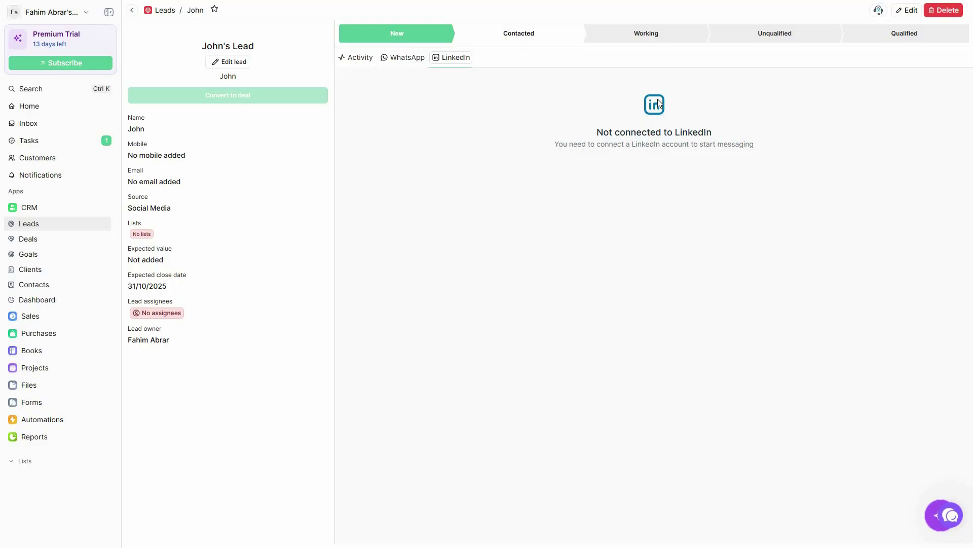
{"action": "left_click", "coordinate": [909, 35]}
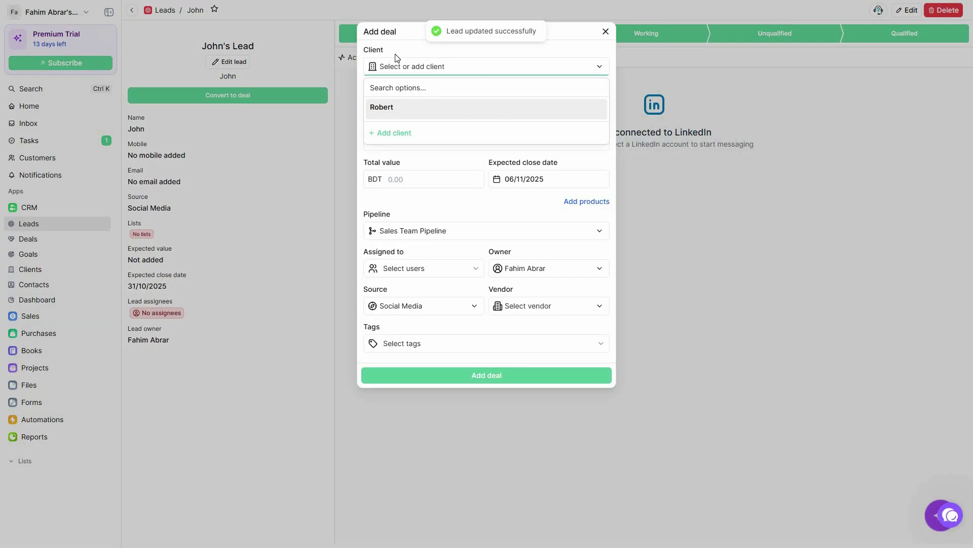
{"action": "left_click", "coordinate": [606, 32]}
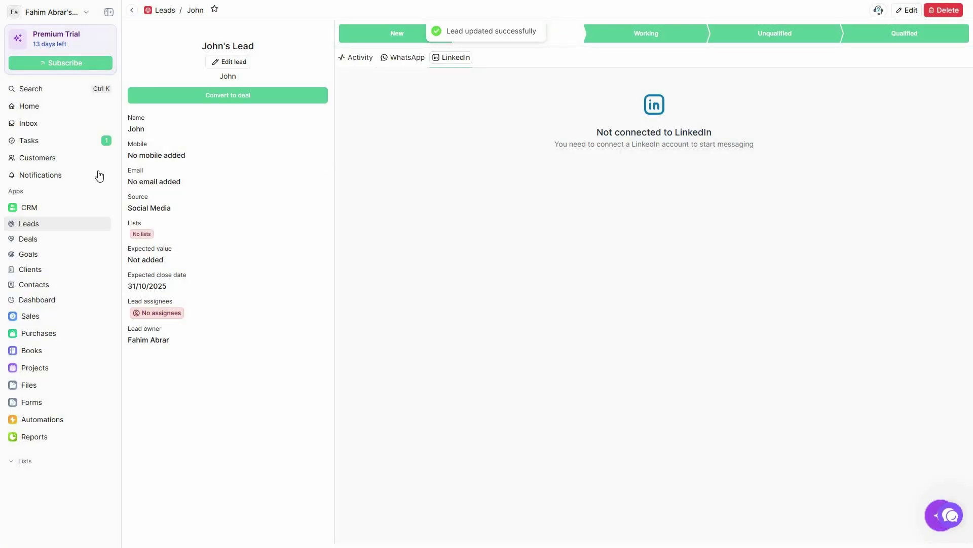
Inspect converting the lead to a deal and its form for adding a client, closing it without saving
{"action": "left_click", "coordinate": [170, 99]}
{"action": "left_click", "coordinate": [431, 132]}
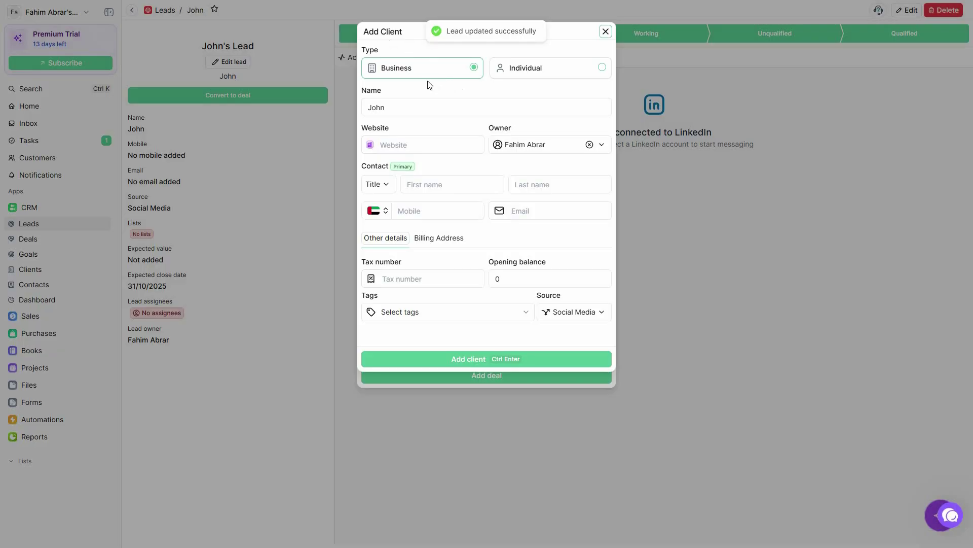
{"action": "left_click", "coordinate": [605, 32]}
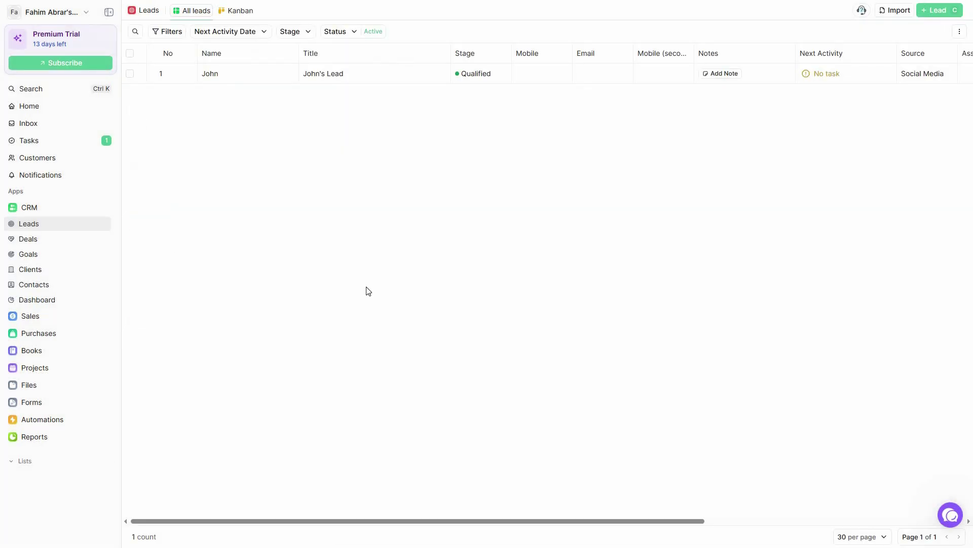
View the leads as a Kanban board and inspect the lead import dialog without uploading a file
{"action": "left_click", "coordinate": [235, 12]}
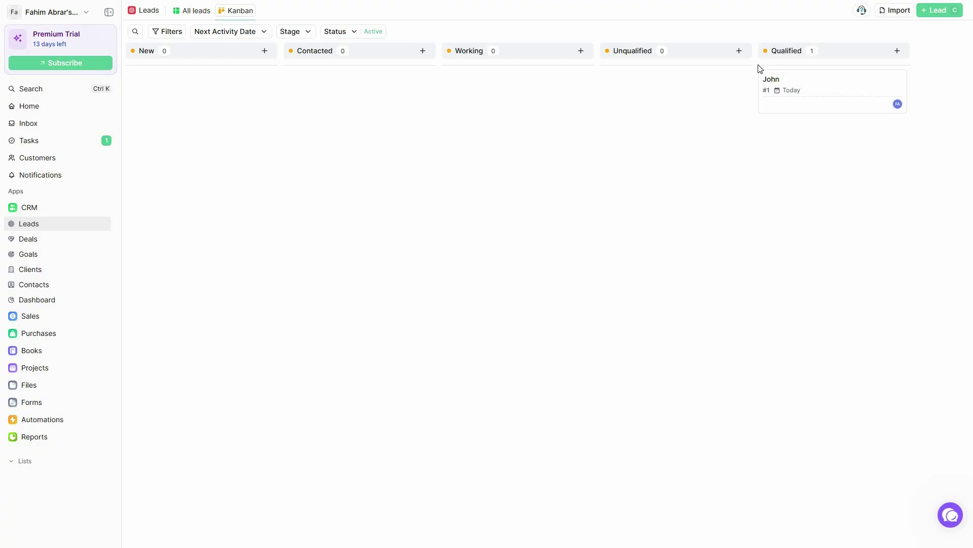
{"action": "left_click", "coordinate": [886, 15]}
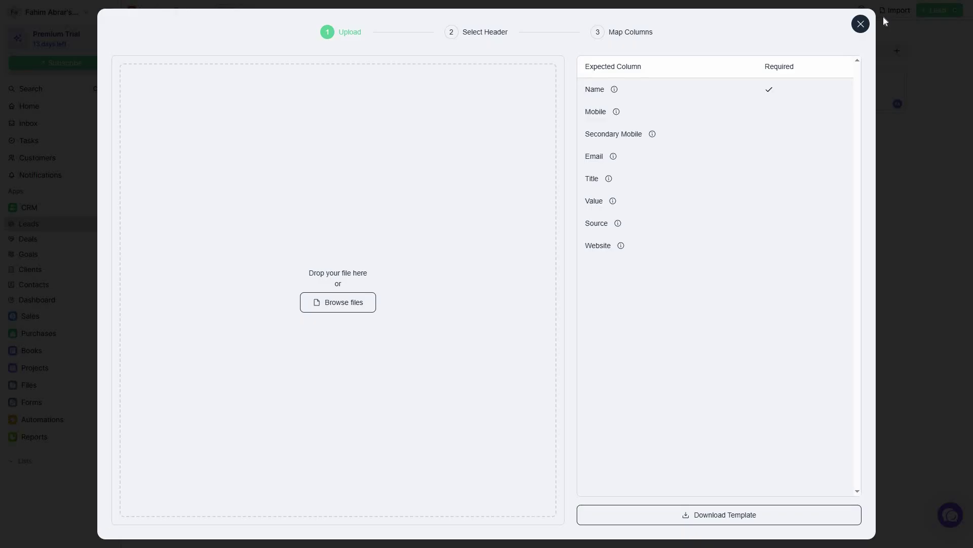
{"action": "left_click", "coordinate": [72, 245]}
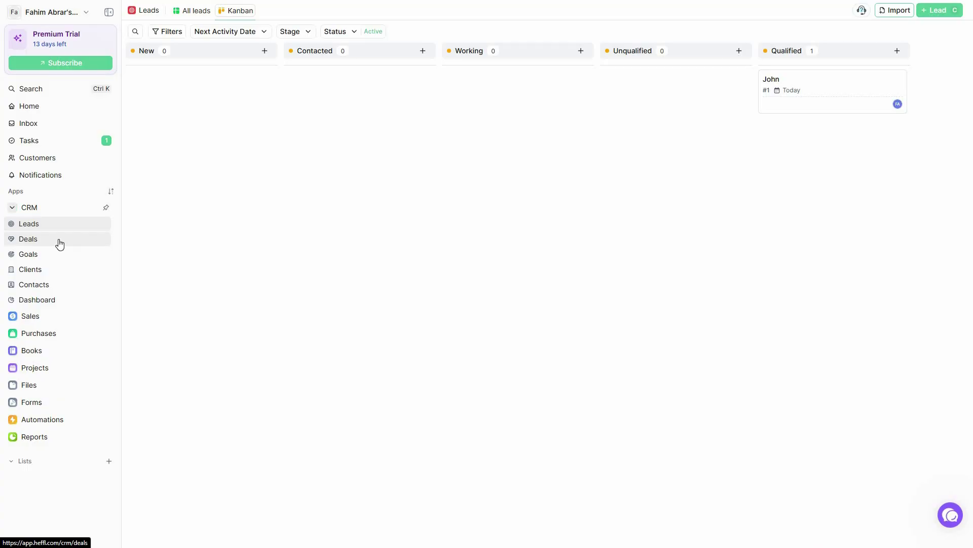
View the CRM deals as a Kanban board and as a table
{"action": "left_click", "coordinate": [28, 239]}
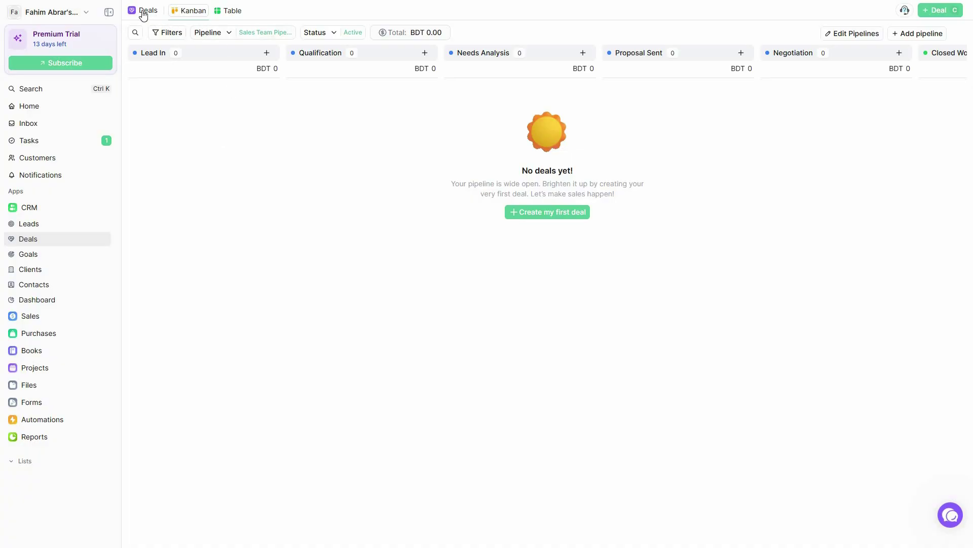
{"action": "left_click", "coordinate": [225, 15]}
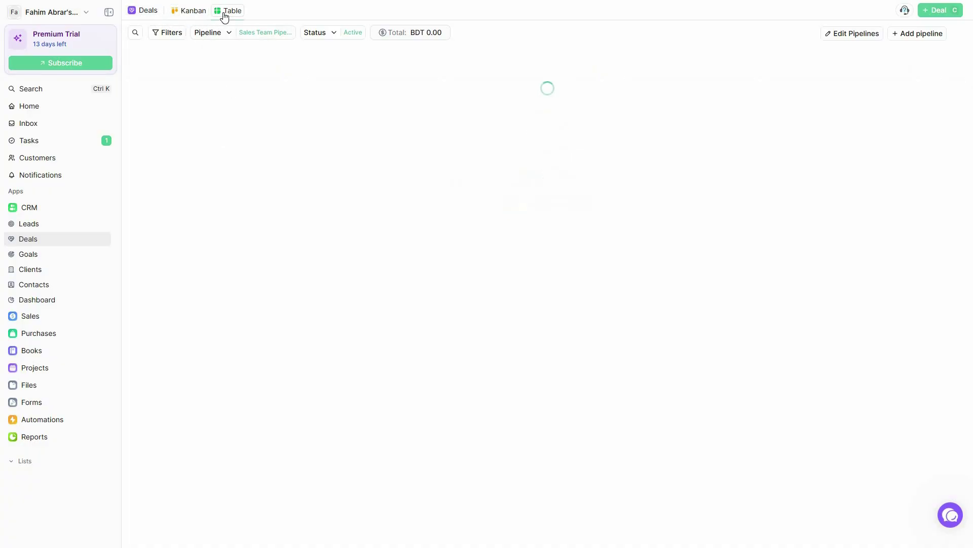
Start a new deal, assign the existing client to it, and check the choices for associated contacts
{"action": "left_click", "coordinate": [923, 13]}
{"action": "key", "text": "Escape"}
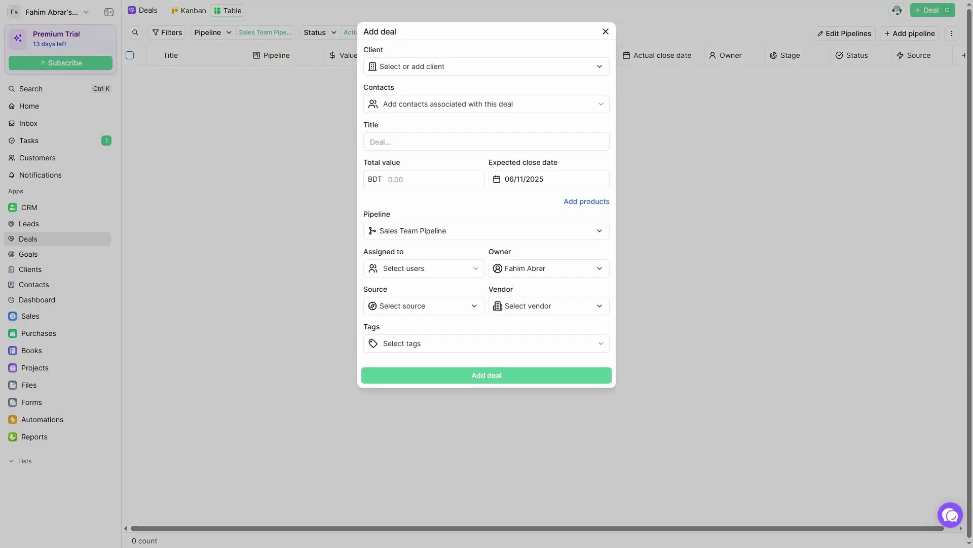
{"action": "left_click", "coordinate": [414, 69]}
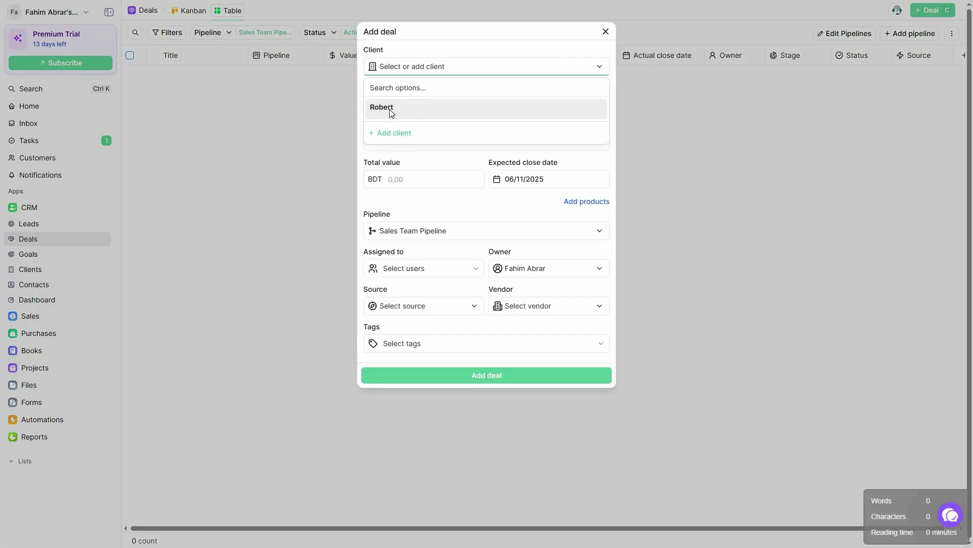
{"action": "left_click", "coordinate": [391, 112]}
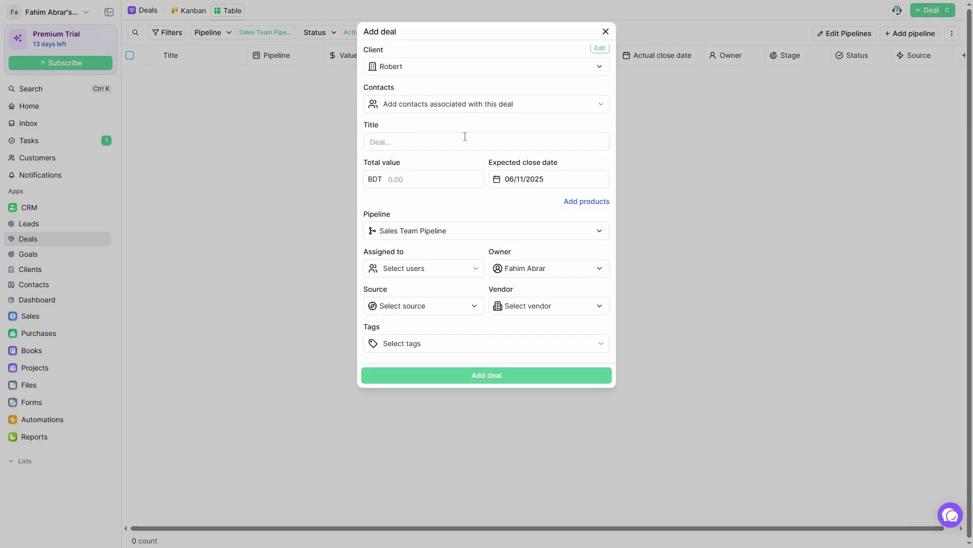
{"action": "left_click", "coordinate": [483, 108]}
{"action": "key", "text": "Escape"}
Inspect the deal form's pipeline, source, vendor and tag choices, keeping Sales Team Pipeline, and close the form without saving
{"action": "left_click", "coordinate": [404, 234]}
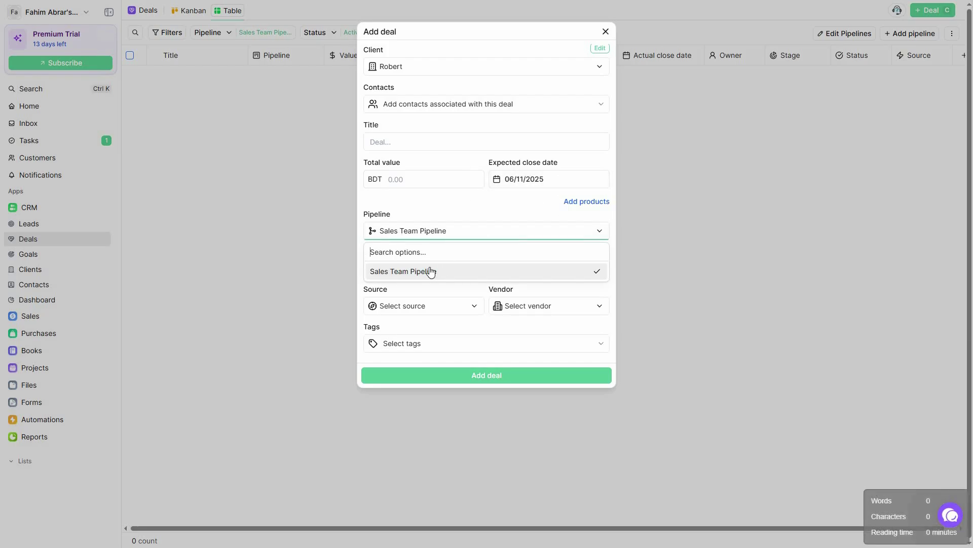
{"action": "left_click", "coordinate": [426, 272]}
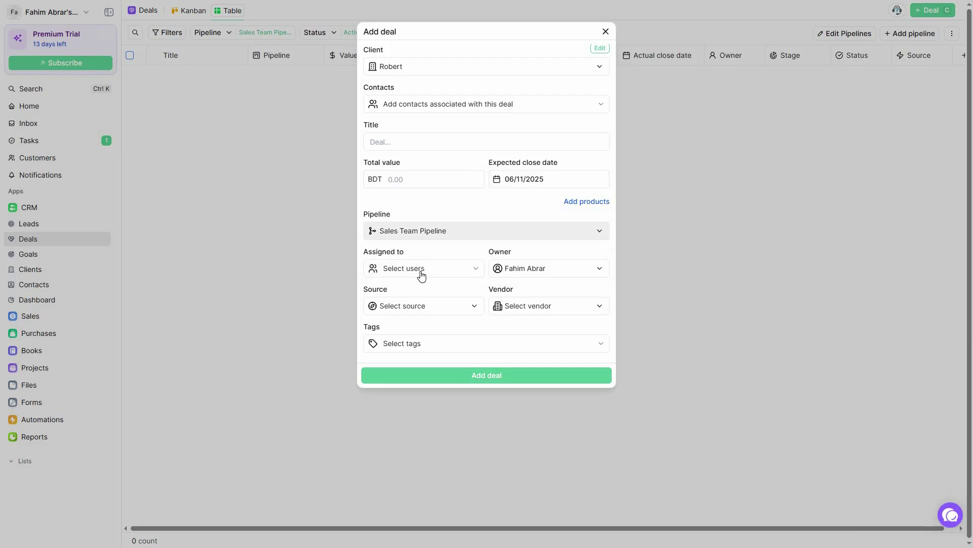
{"action": "left_click", "coordinate": [423, 313]}
{"action": "left_click", "coordinate": [522, 309]}
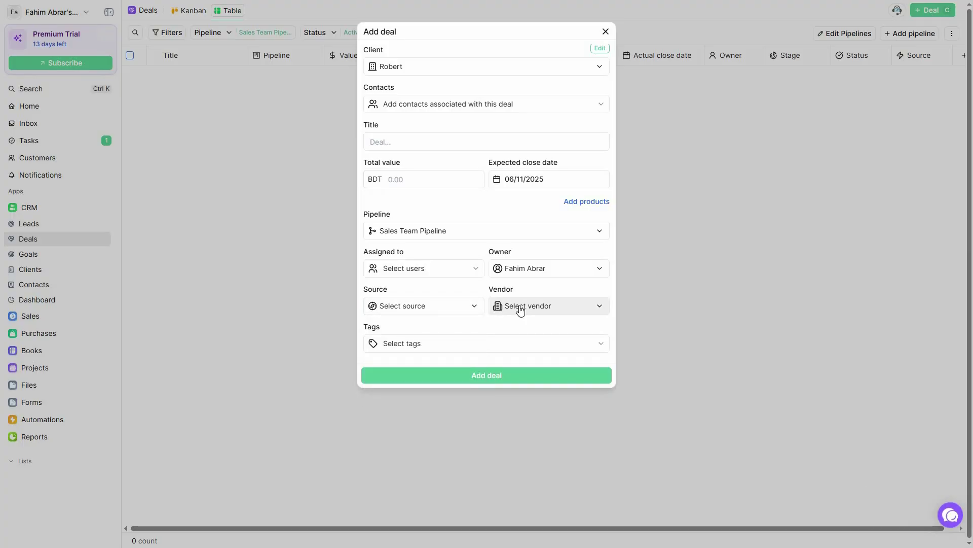
{"action": "left_click", "coordinate": [521, 309]}
{"action": "left_click", "coordinate": [458, 350]}
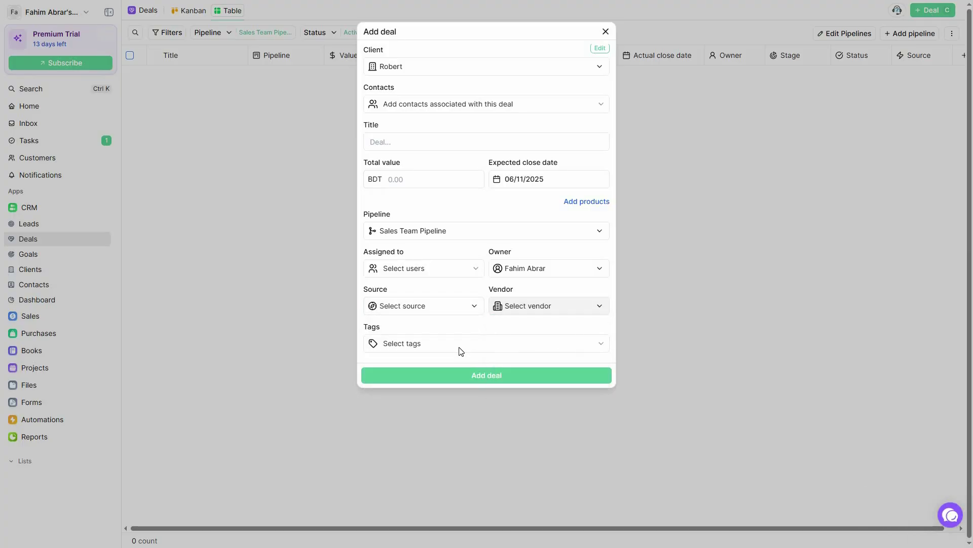
{"action": "left_click", "coordinate": [606, 32]}
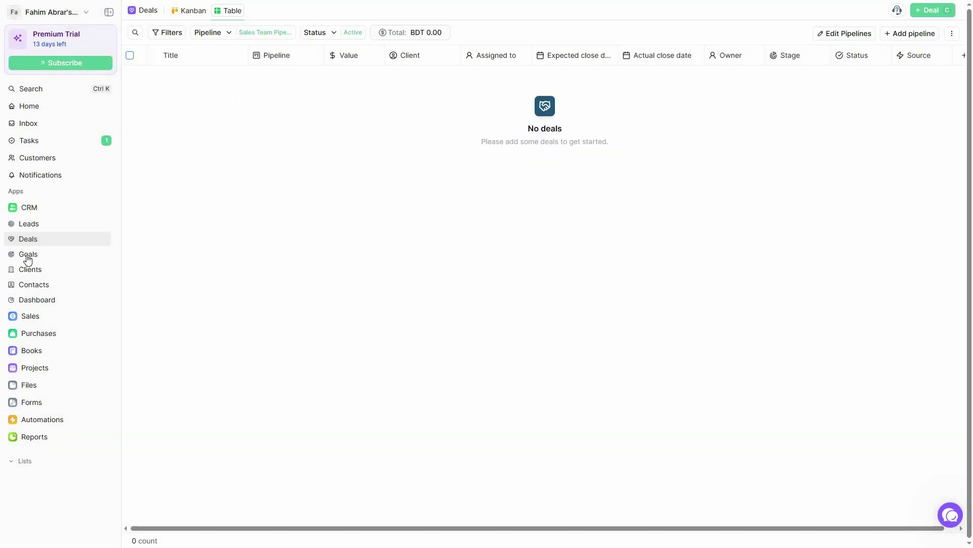
Inspect the CRM sales goal form, including its type, measure, frequency, target and goal amount fields
{"action": "left_click", "coordinate": [28, 257]}
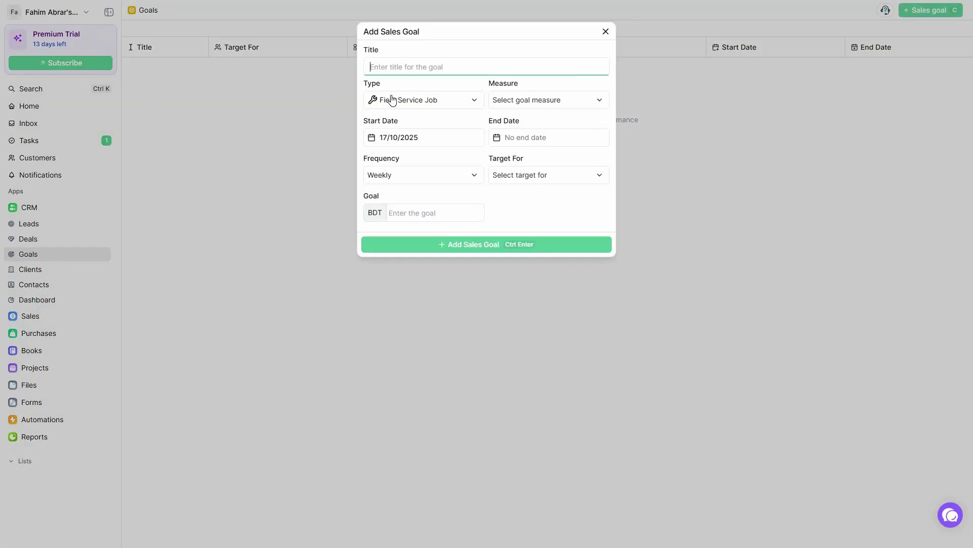
{"action": "left_click", "coordinate": [419, 100]}
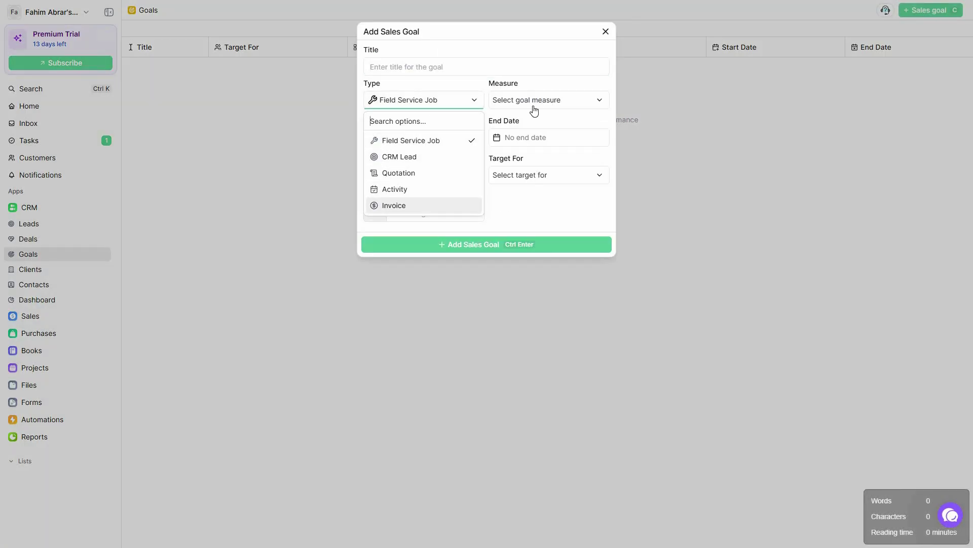
{"action": "left_click", "coordinate": [563, 102]}
{"action": "left_click", "coordinate": [567, 102]}
{"action": "left_click", "coordinate": [544, 202]}
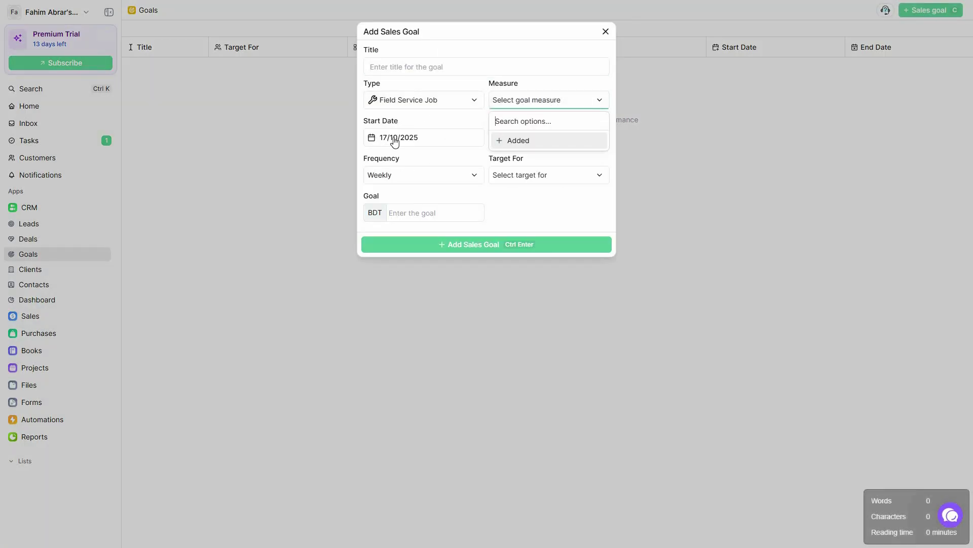
{"action": "left_click", "coordinate": [451, 181]}
{"action": "left_click", "coordinate": [538, 175]}
{"action": "left_click", "coordinate": [538, 175]}
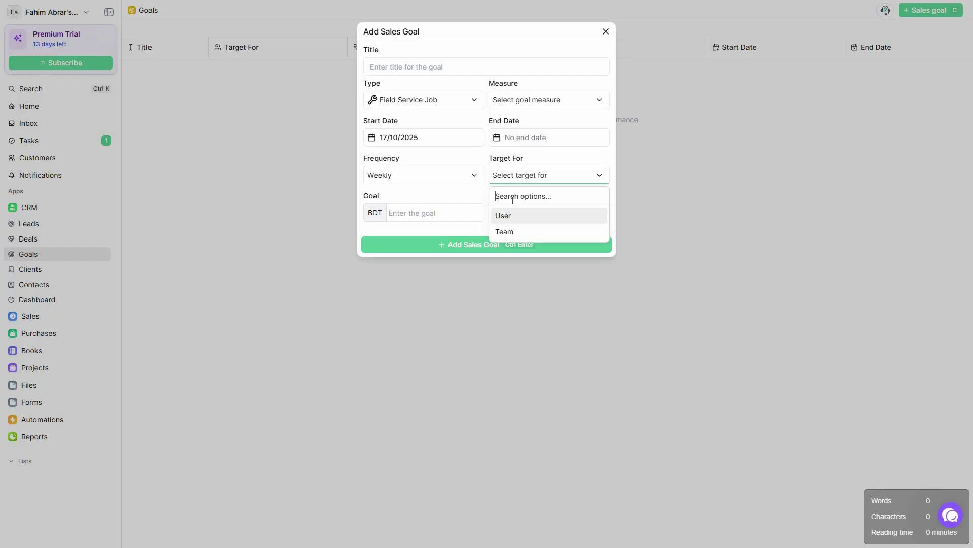
{"action": "left_click", "coordinate": [441, 218]}
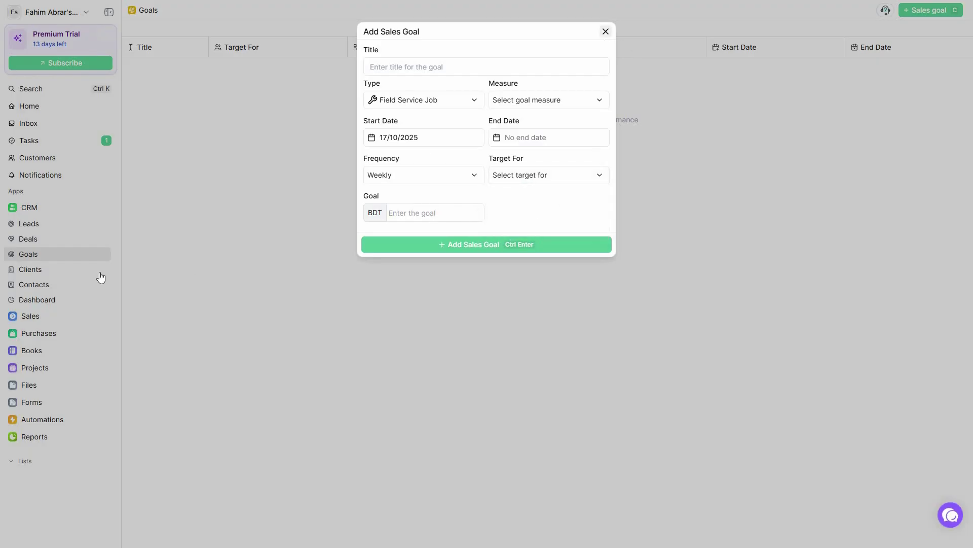
Leave the sales goal form unsaved and view the CRM clients, contacts and dashboard charts
{"action": "left_click", "coordinate": [30, 269]}
{"action": "left_click", "coordinate": [30, 269]}
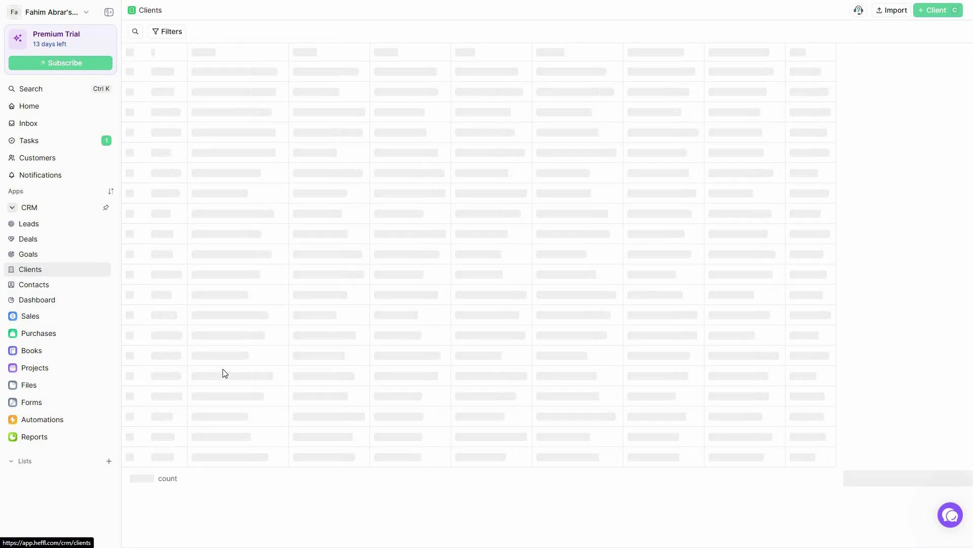
{"action": "left_click", "coordinate": [41, 290]}
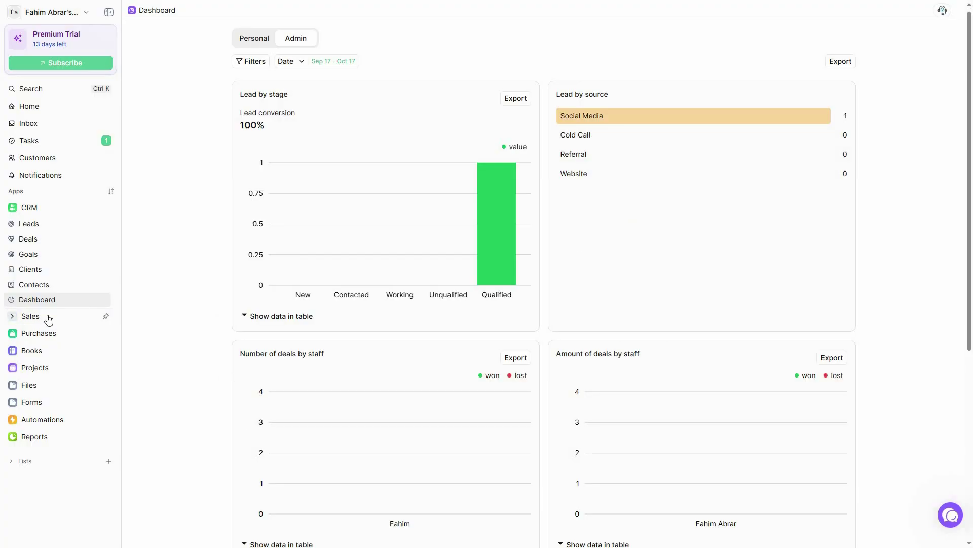
{"action": "scroll", "coordinate": [45, 320], "scroll_direction": "down", "scroll_amount": 1}
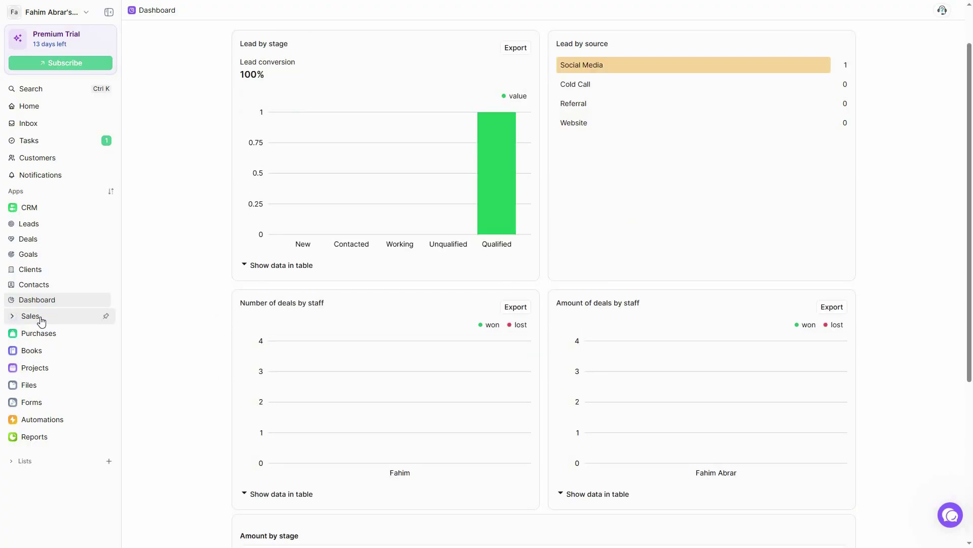
Open a new quotation in Sales and inspect its template, tags, client, deal and line item fields
{"action": "left_click", "coordinate": [34, 322]}
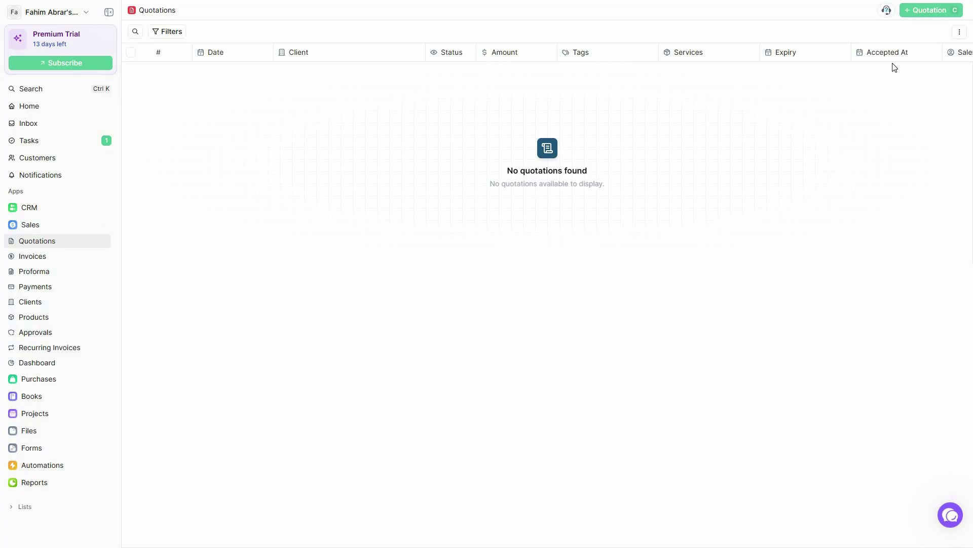
{"action": "left_click", "coordinate": [914, 11]}
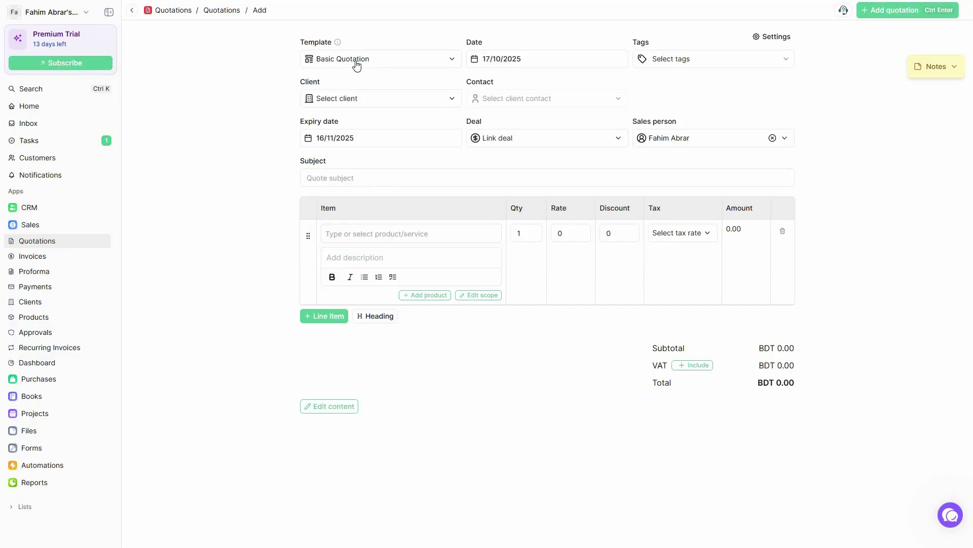
{"action": "left_click", "coordinate": [405, 65]}
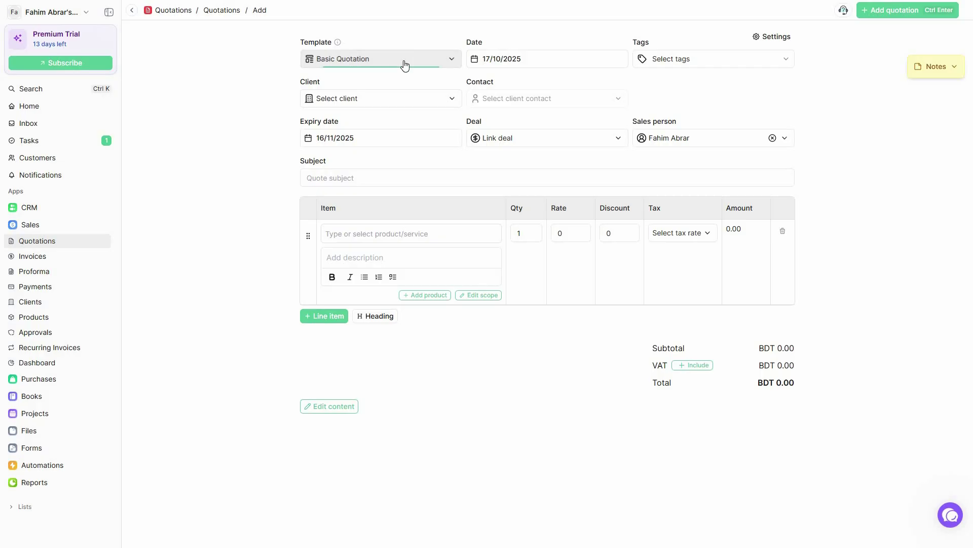
{"action": "left_click", "coordinate": [651, 73]}
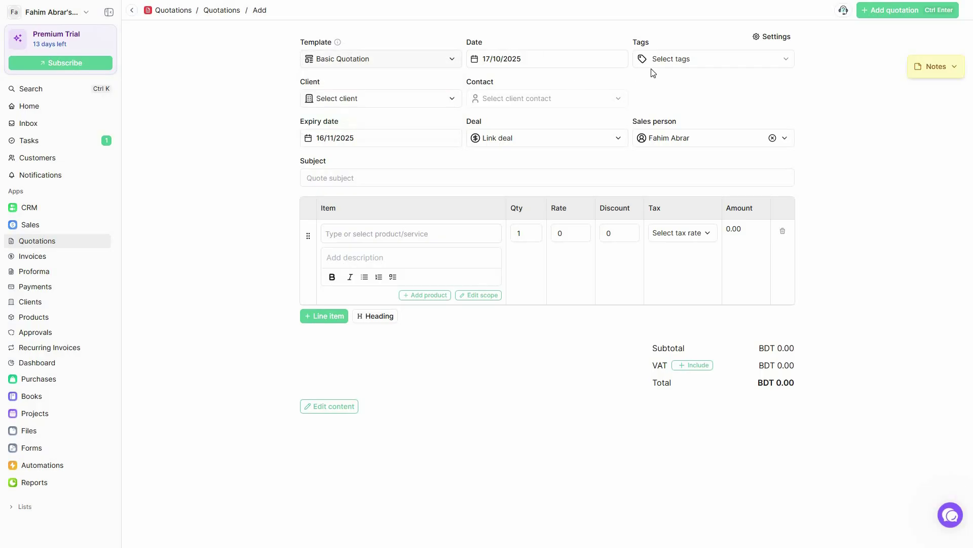
{"action": "left_click", "coordinate": [396, 99]}
{"action": "left_click", "coordinate": [396, 100]}
{"action": "left_click", "coordinate": [619, 139]}
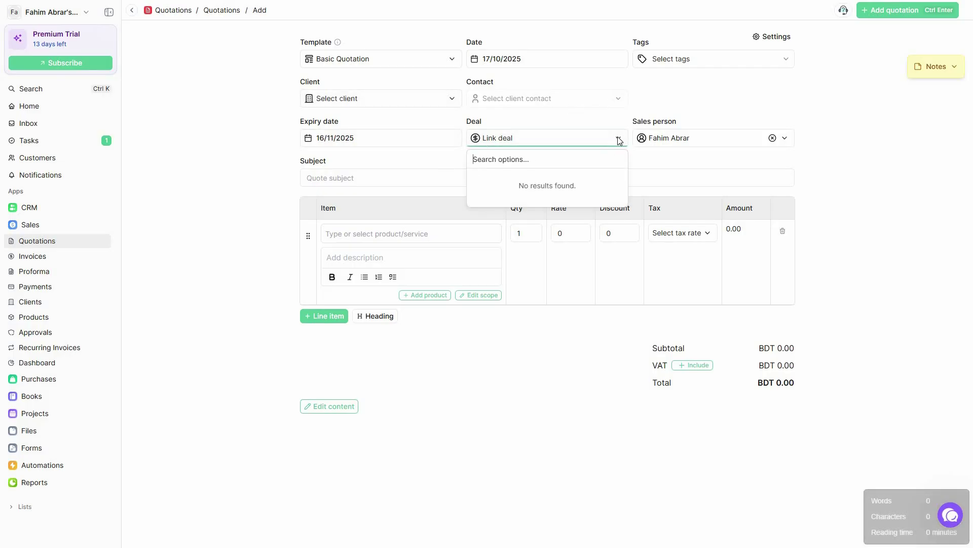
{"action": "left_click", "coordinate": [756, 153]}
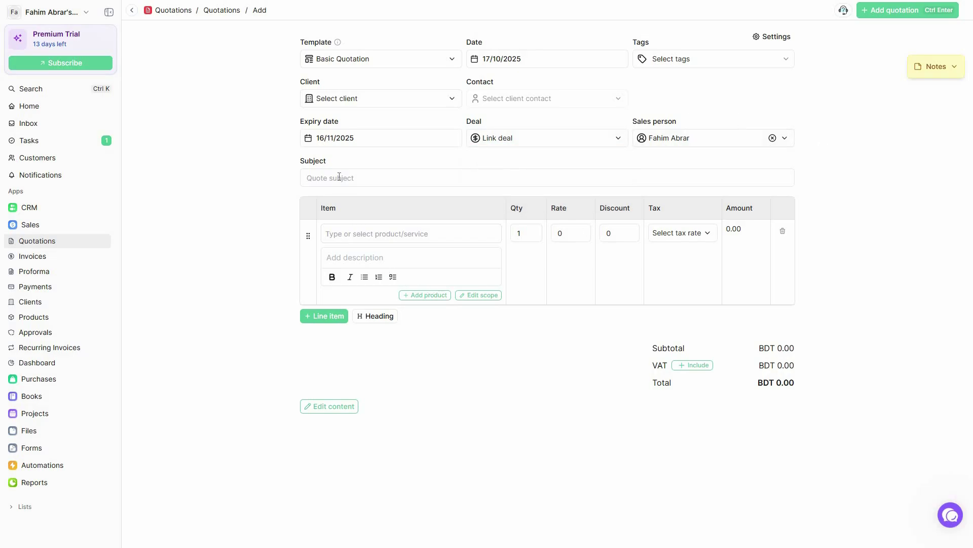
{"action": "left_click_drag", "start_coordinate": [354, 279], "coordinate": [248, 318]}
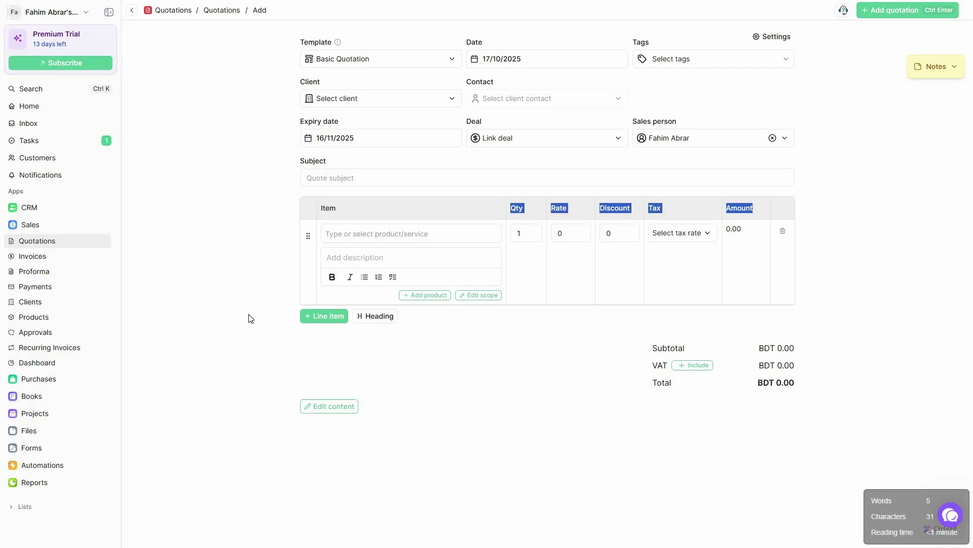
{"action": "left_click", "coordinate": [249, 318]}
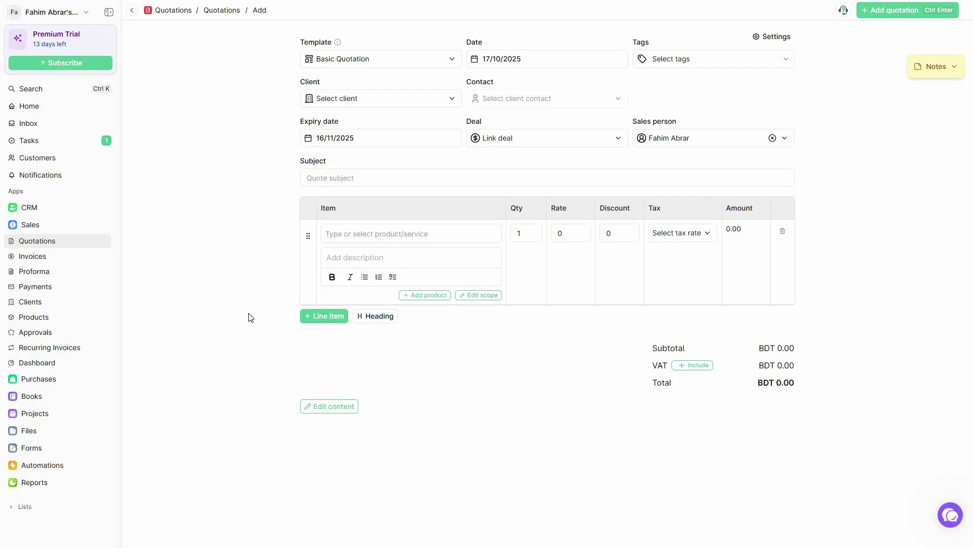
Add a second line item and a heading to the quotation, and move the heading above both line items
{"action": "left_click", "coordinate": [321, 317]}
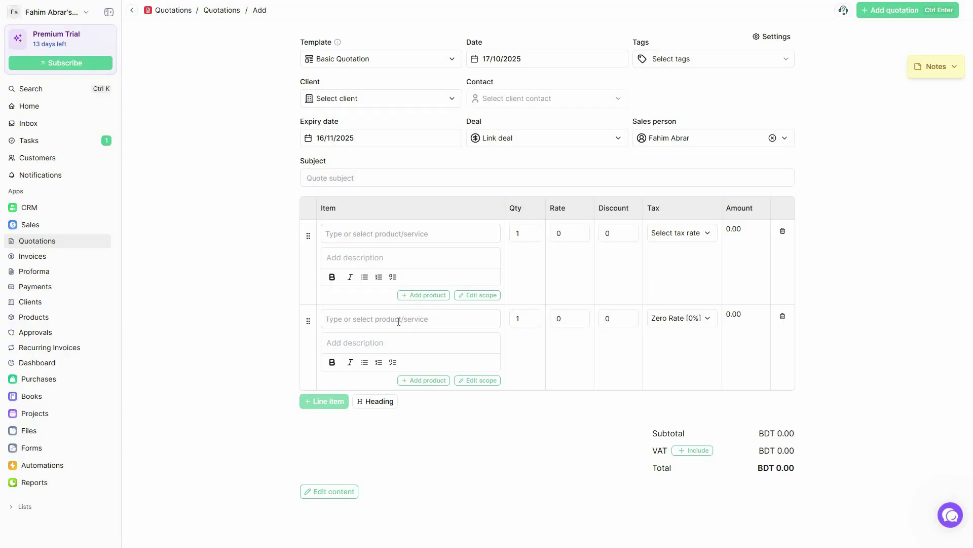
{"action": "left_click", "coordinate": [368, 402]}
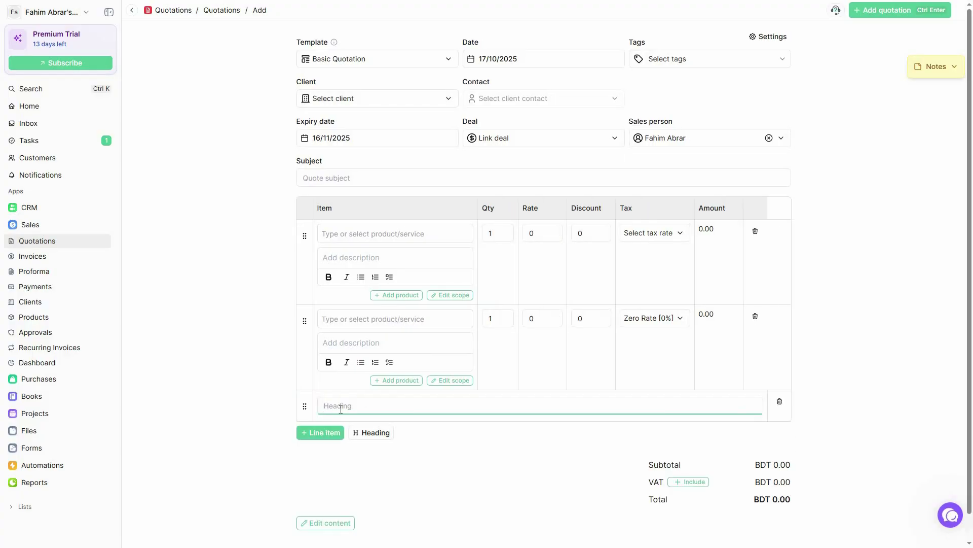
{"action": "left_click_drag", "start_coordinate": [304, 407], "coordinate": [305, 235]}
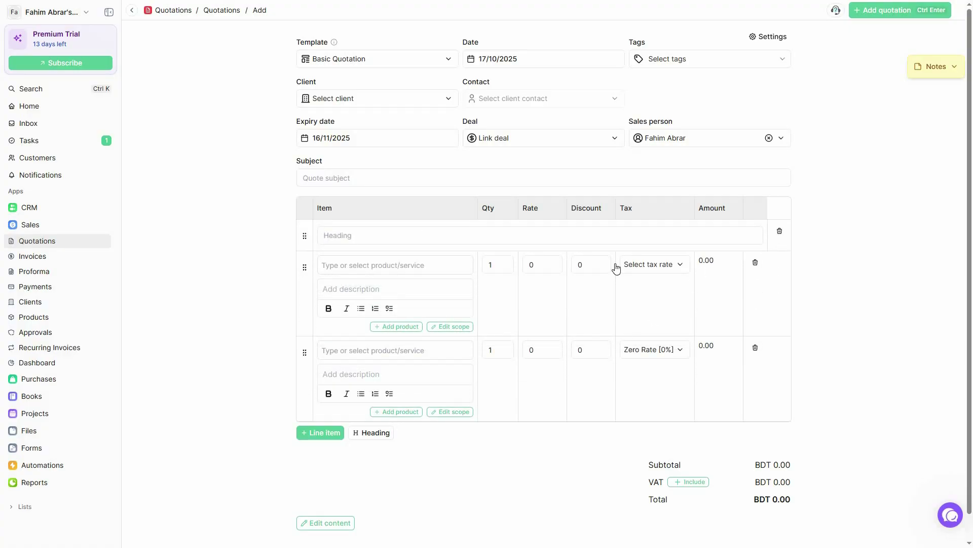
Inspect the first line item's tax rate choices, the quotation totals and the internal notes area
{"action": "left_click", "coordinate": [653, 270]}
{"action": "left_click", "coordinate": [735, 224]}
{"action": "scroll", "coordinate": [914, 235], "scroll_direction": "down", "scroll_amount": 1}
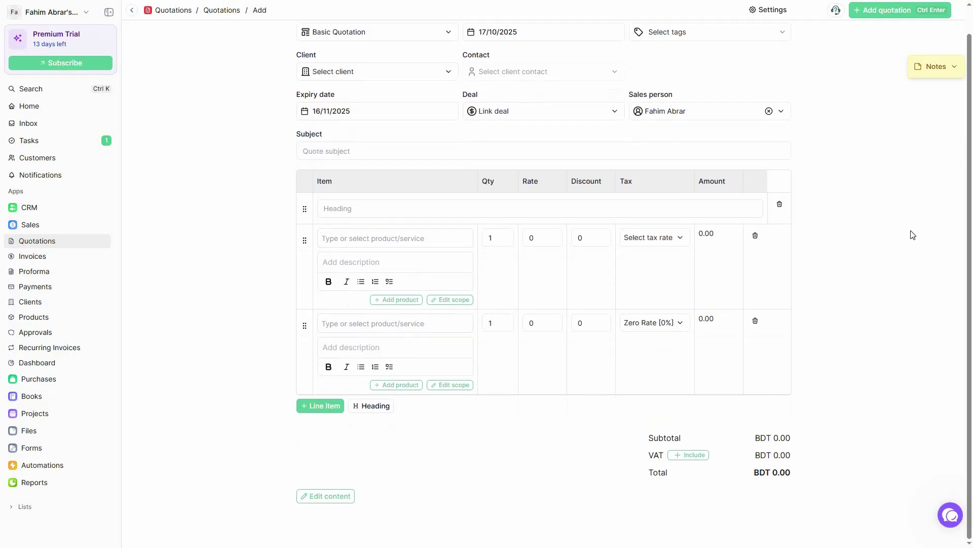
{"action": "left_click", "coordinate": [938, 68]}
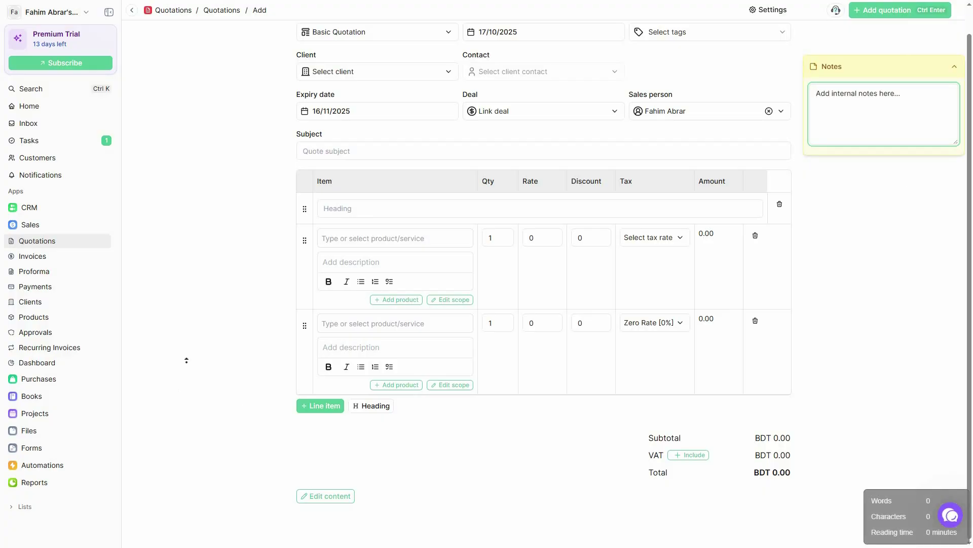
Start a new invoice in Sales and add two more blank line items to it
{"action": "left_click", "coordinate": [33, 256]}
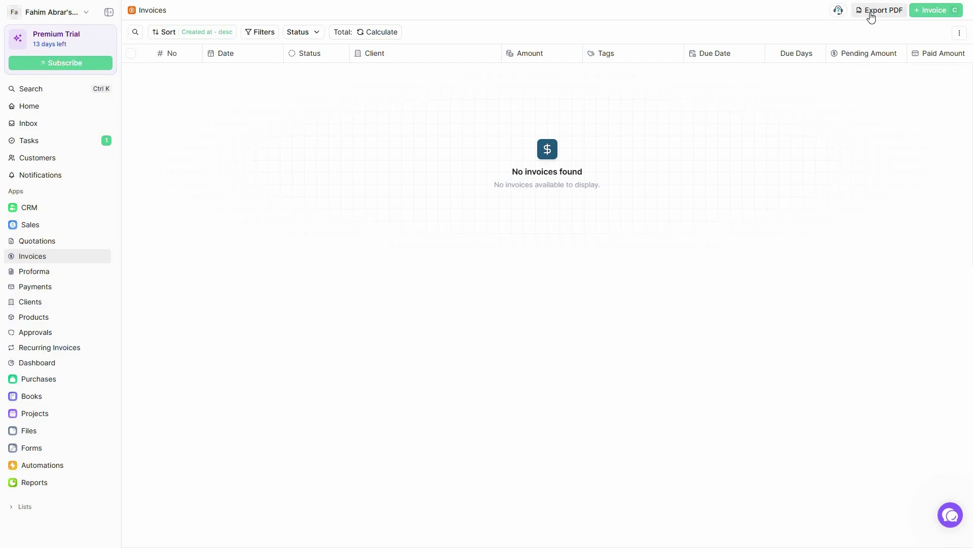
{"action": "left_click", "coordinate": [932, 16]}
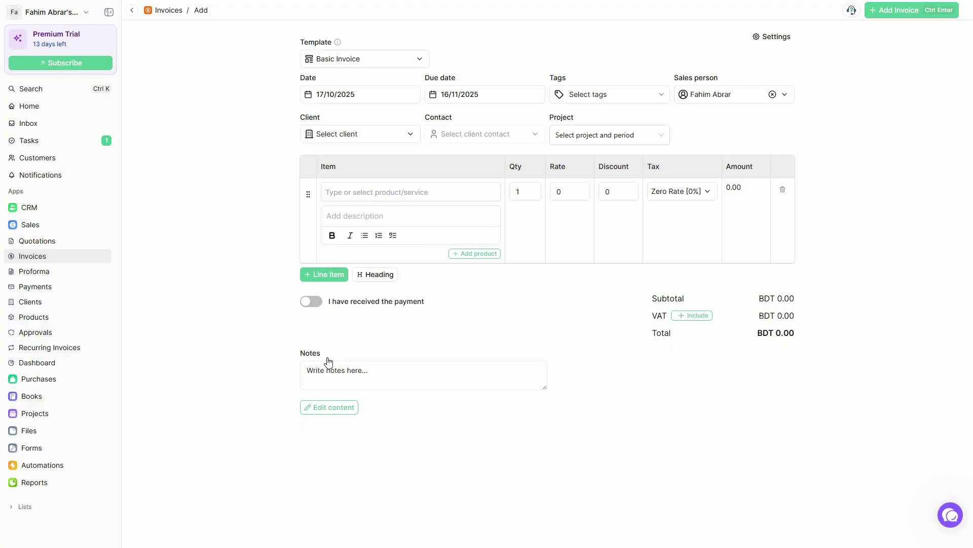
{"action": "left_click", "coordinate": [326, 275]}
{"action": "left_click", "coordinate": [325, 359]}
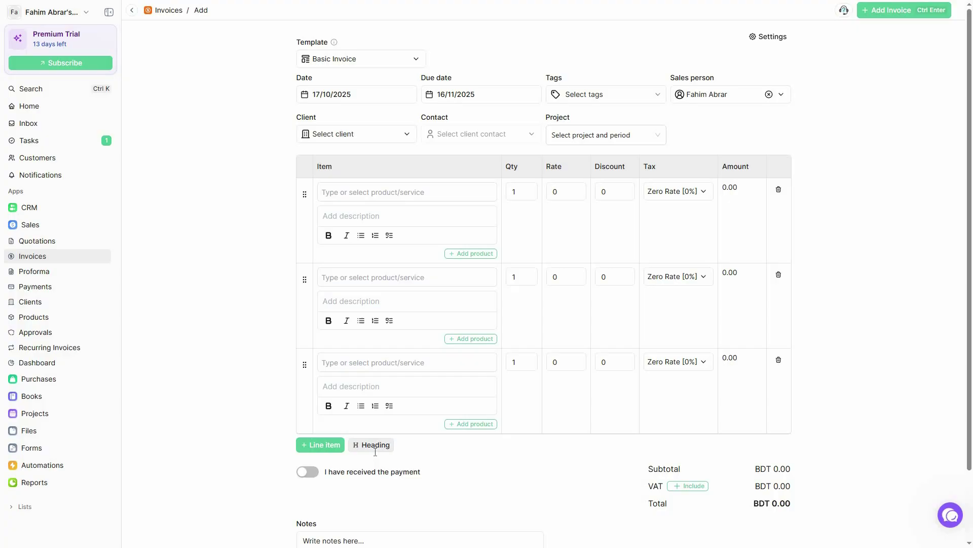
Mark the invoice payment as received and inspect the payment mode and deposit account choices
{"action": "scroll", "coordinate": [357, 375], "scroll_direction": "down", "scroll_amount": 2}
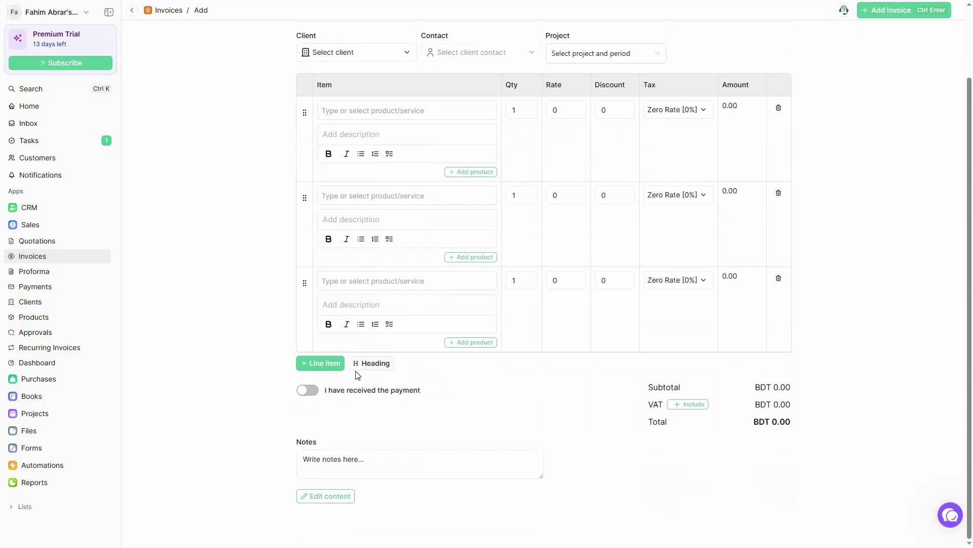
{"action": "left_click", "coordinate": [307, 390]}
{"action": "left_click", "coordinate": [353, 439]}
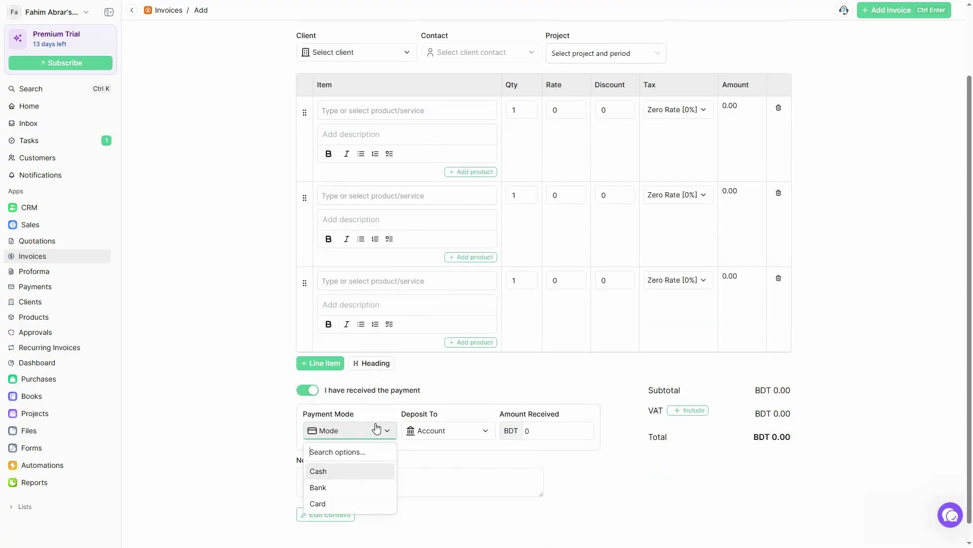
{"action": "left_click", "coordinate": [454, 436]}
{"action": "left_click", "coordinate": [456, 437]}
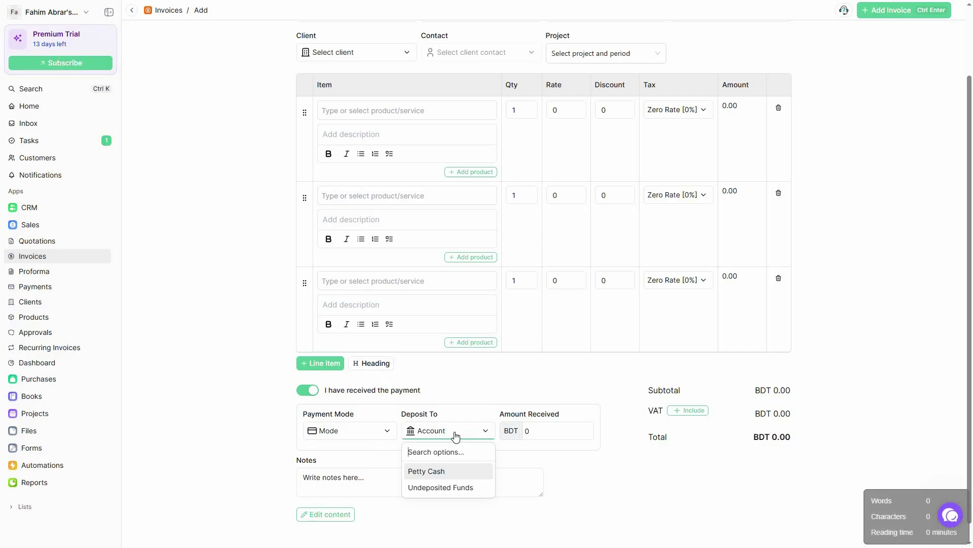
Open the Sales proforma invoices and inspect a blank new proforma invoice form
{"action": "left_click", "coordinate": [539, 424]}
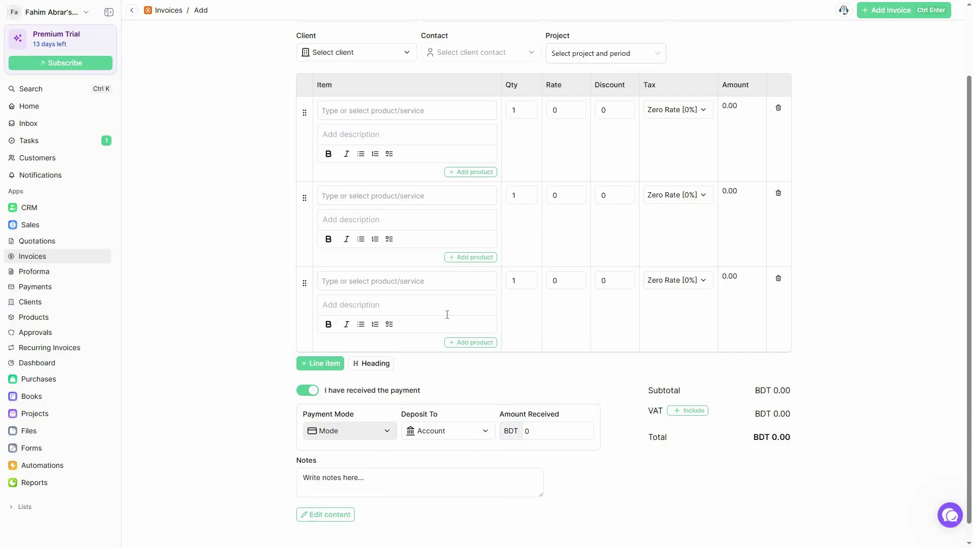
{"action": "scroll", "coordinate": [445, 315], "scroll_direction": "up", "scroll_amount": 2}
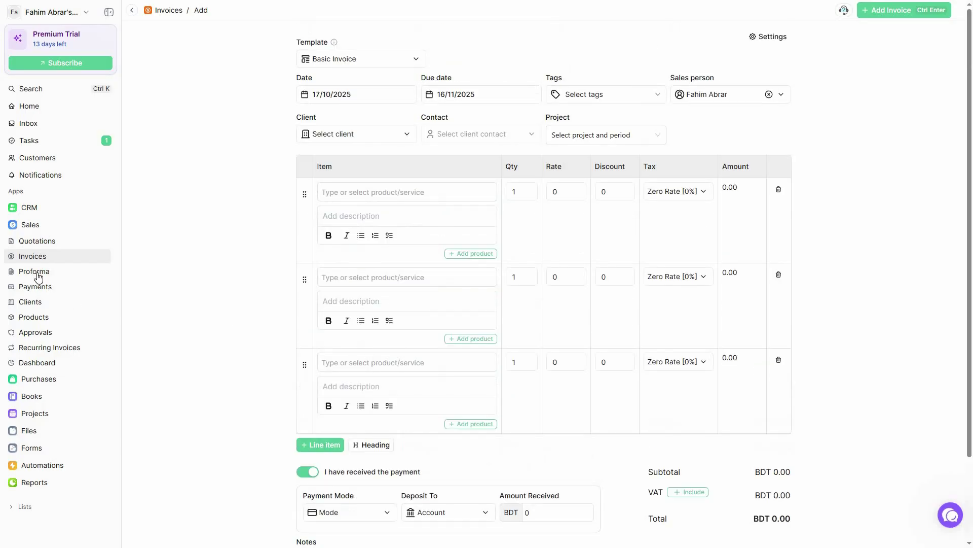
{"action": "left_click", "coordinate": [36, 274]}
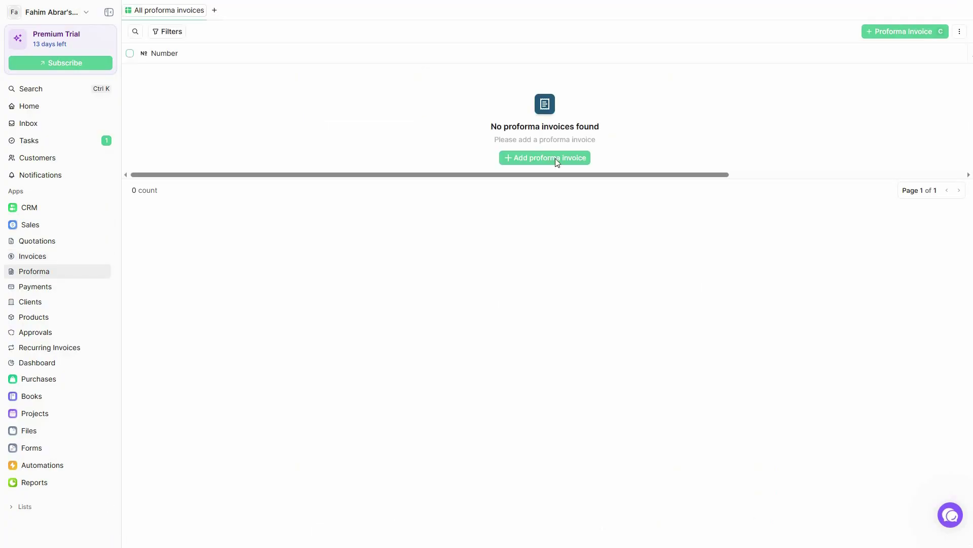
{"action": "left_click", "coordinate": [556, 159]}
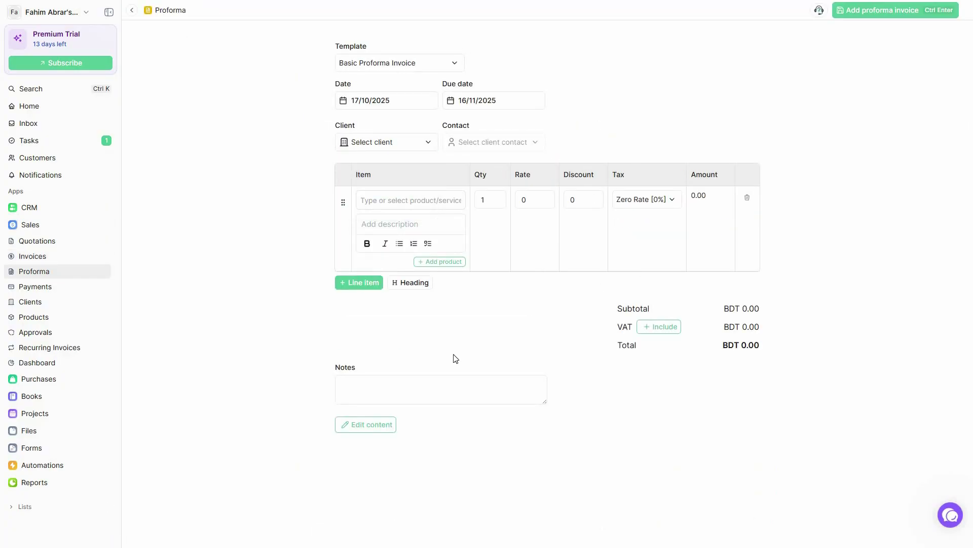
Start a new payment in the Sales payments list and select the existing client for it
{"action": "left_click", "coordinate": [36, 287]}
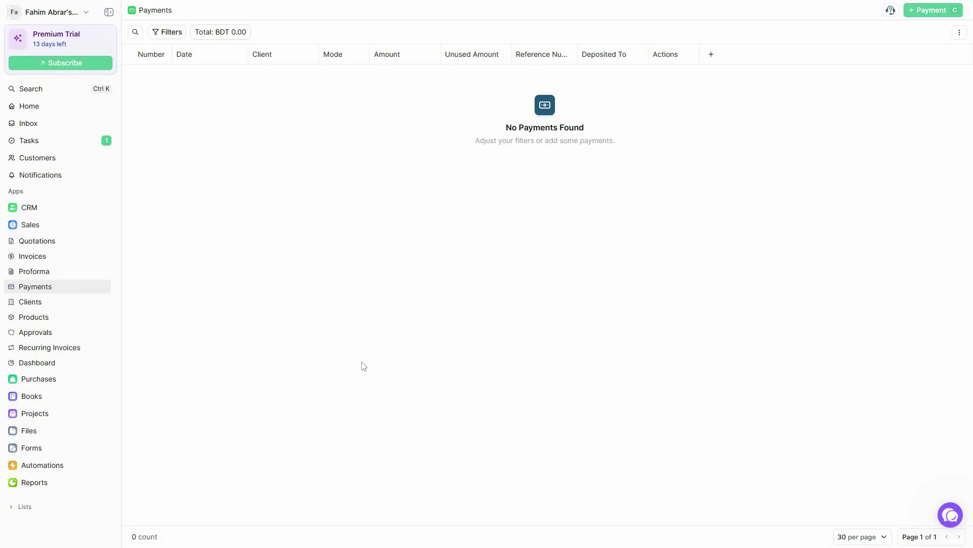
{"action": "left_click", "coordinate": [925, 11]}
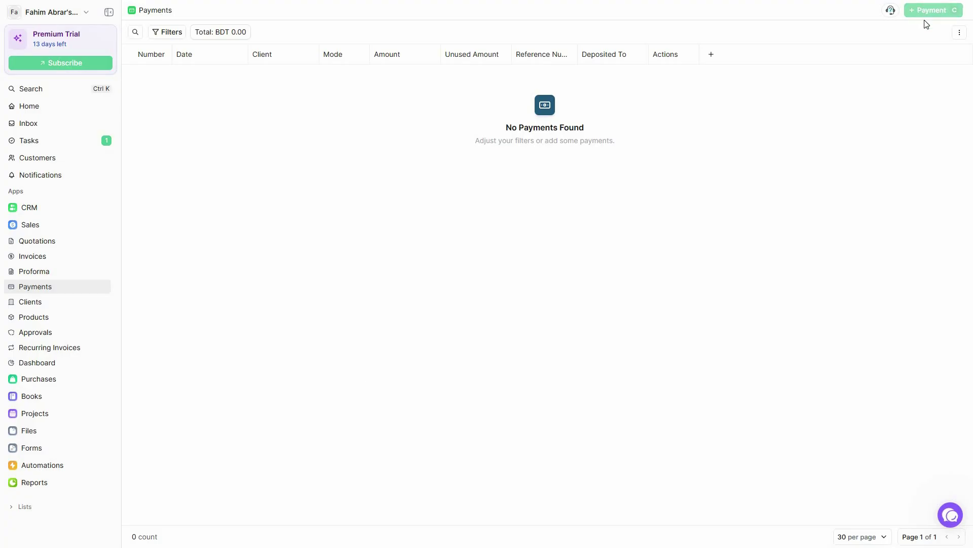
{"action": "left_click", "coordinate": [391, 69]}
{"action": "left_click", "coordinate": [399, 70]}
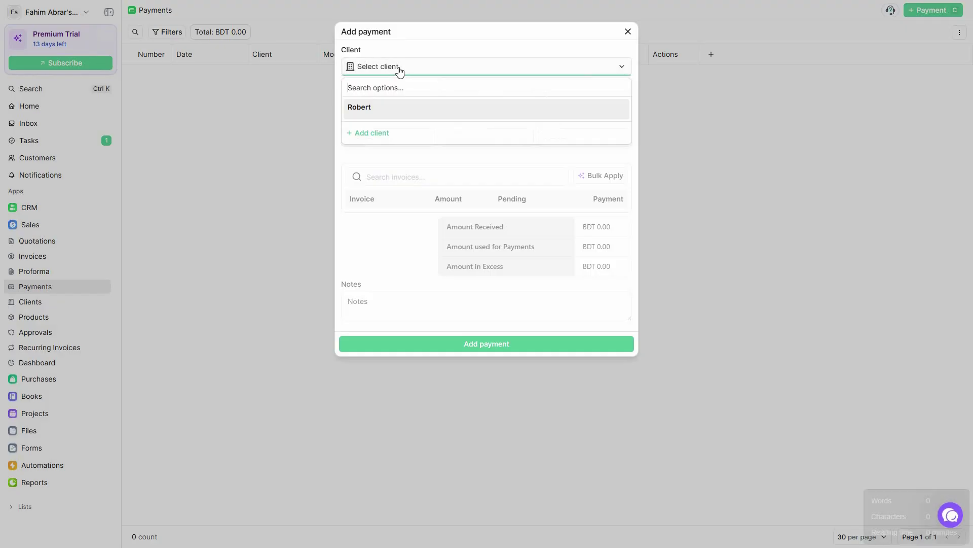
{"action": "left_click", "coordinate": [375, 106]}
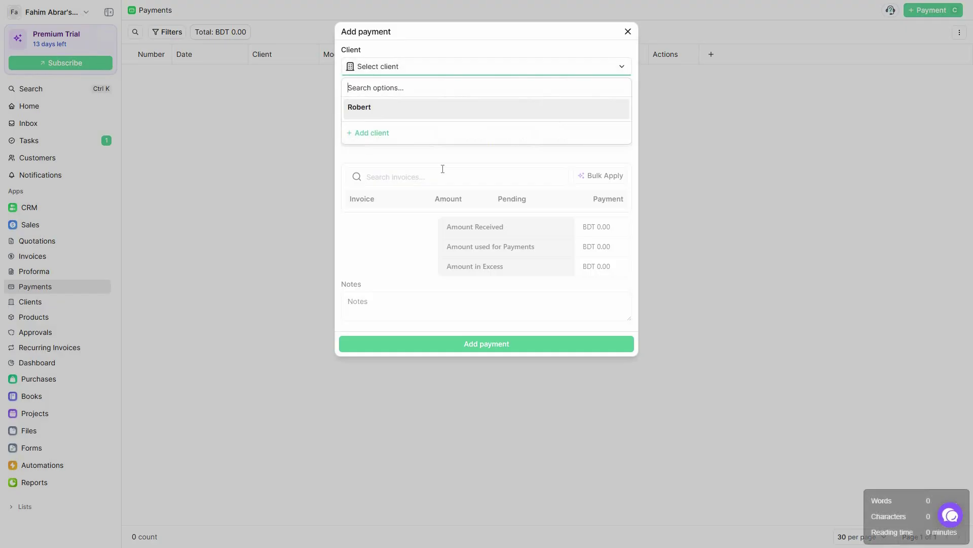
{"action": "left_click", "coordinate": [406, 105]}
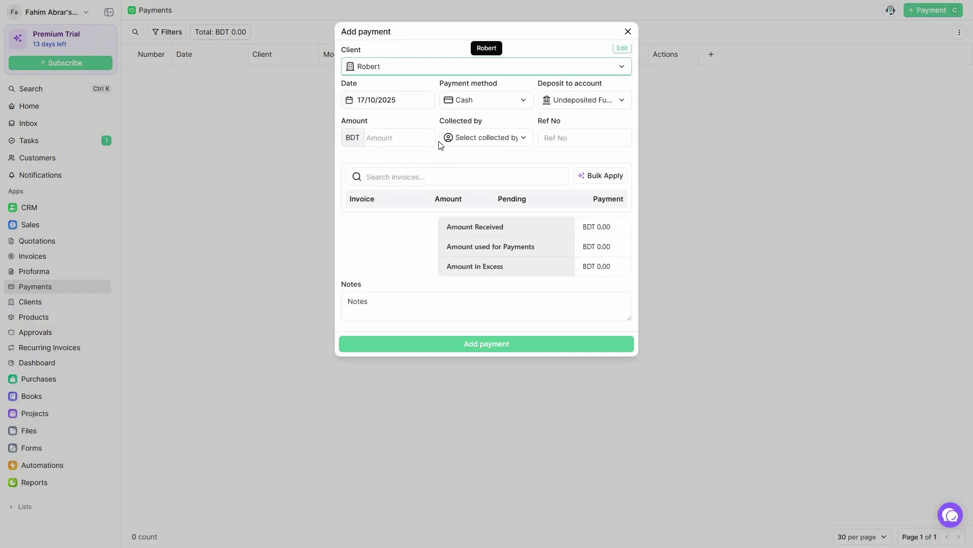
Inspect the payment method and deposit account fields, close the payment form unsaved and view the Sales clients list
{"action": "left_click", "coordinate": [490, 105]}
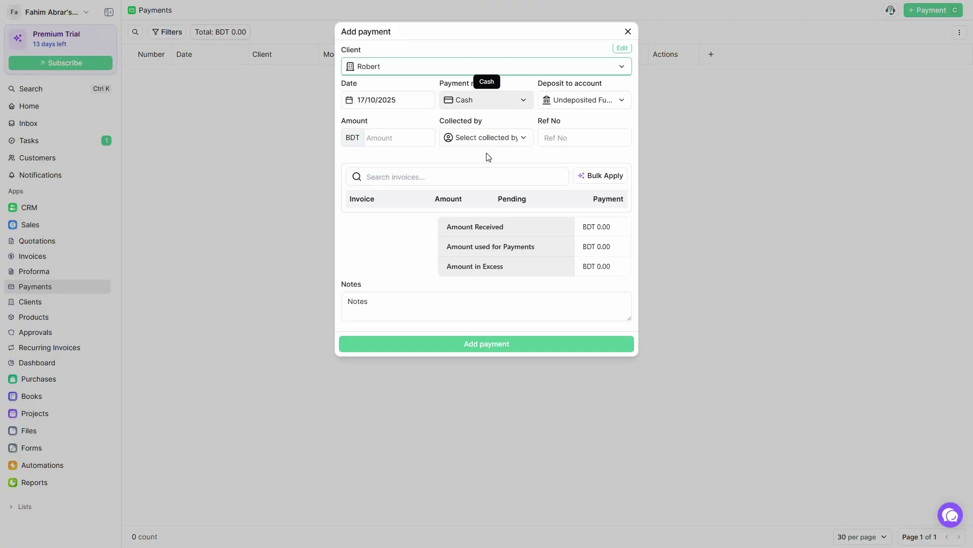
{"action": "left_click", "coordinate": [568, 105]}
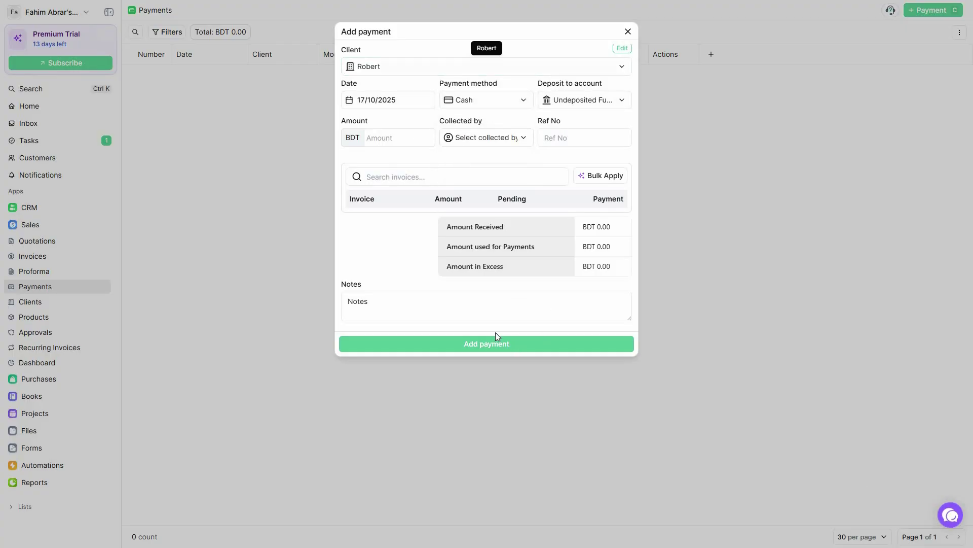
{"action": "left_click", "coordinate": [311, 136]}
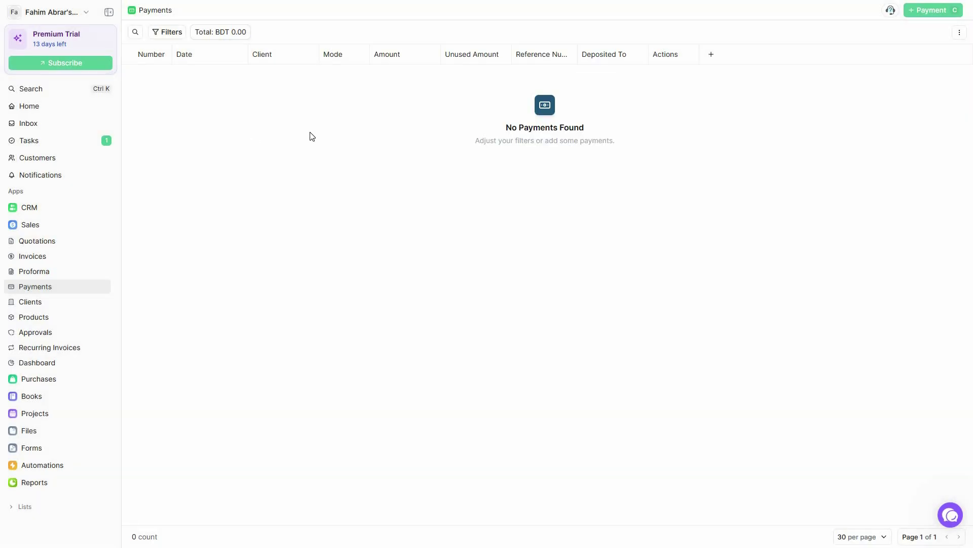
{"action": "left_click", "coordinate": [39, 306]}
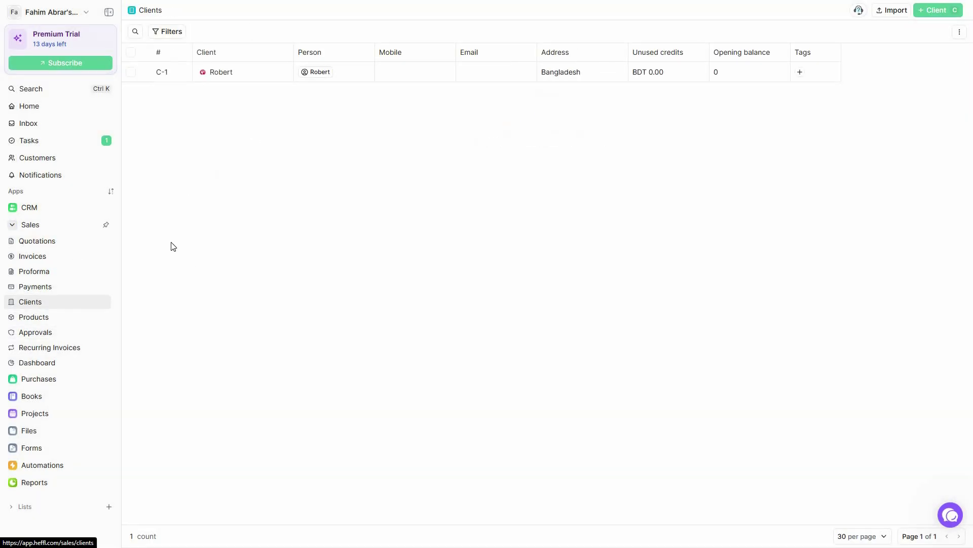
Start a new product named "video course" with a price of BDT 5000 and a cost price of BDT 4500
{"action": "left_click", "coordinate": [38, 317]}
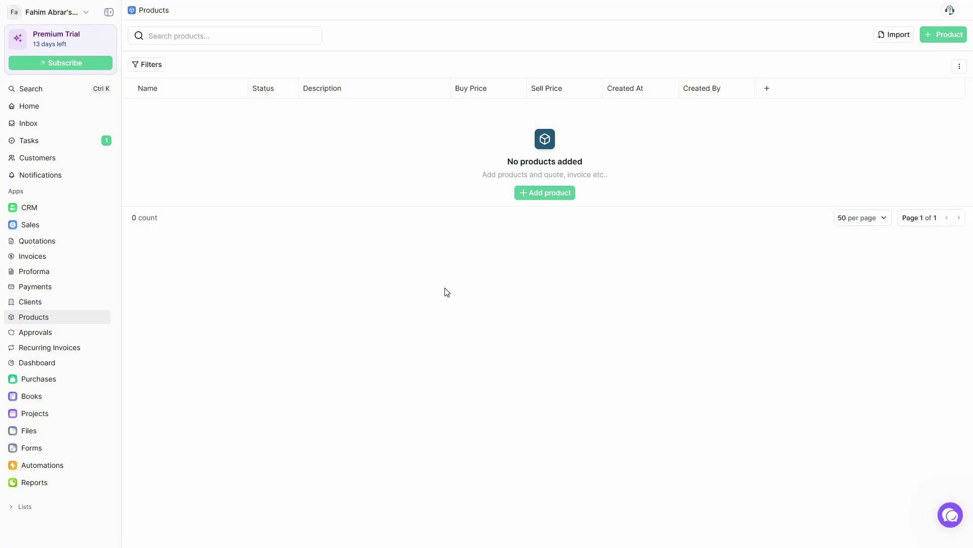
{"action": "left_click", "coordinate": [569, 197]}
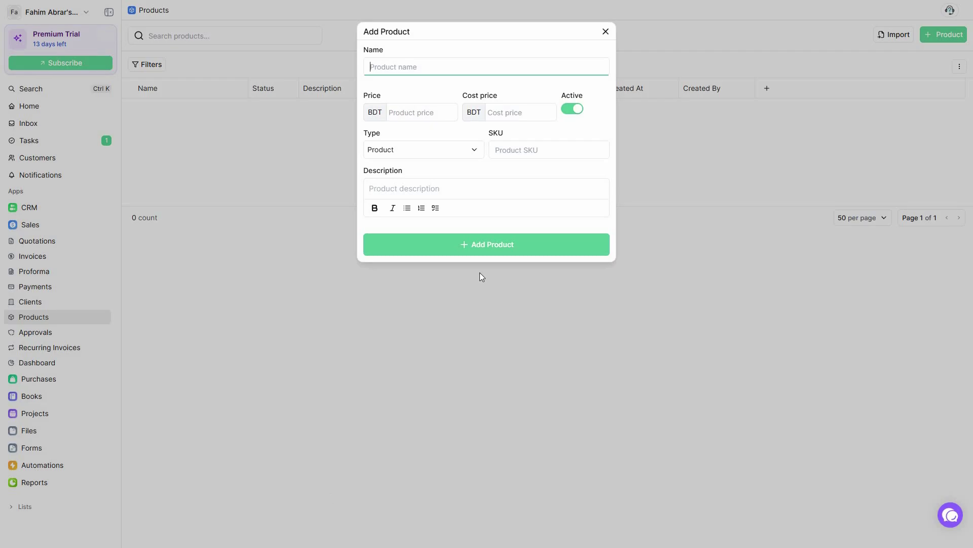
{"action": "type", "text": "video course"}
{"action": "key", "text": "Tab"}
{"action": "type", "text": "50"}
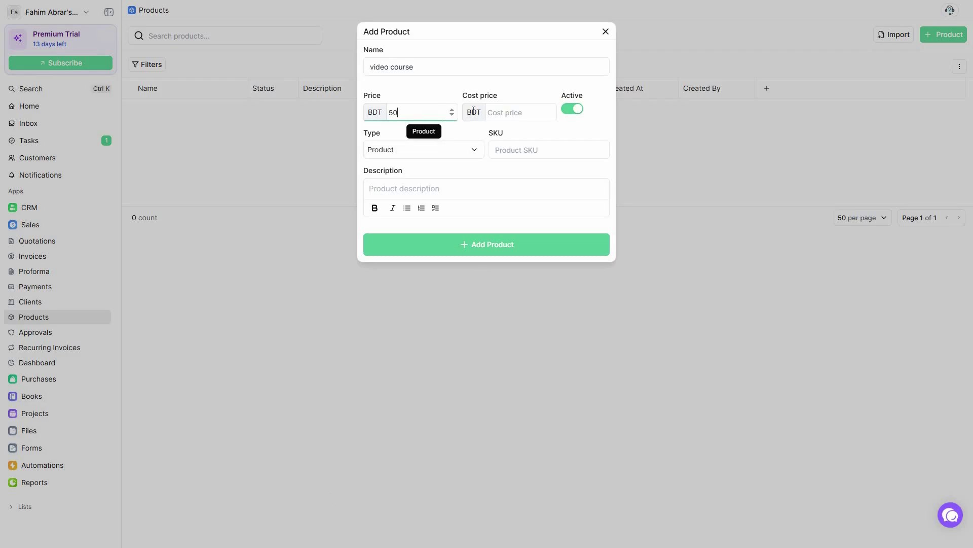
{"action": "type", "text": "00"}
{"action": "key", "text": "Tab"}
{"action": "type", "text": "4"}
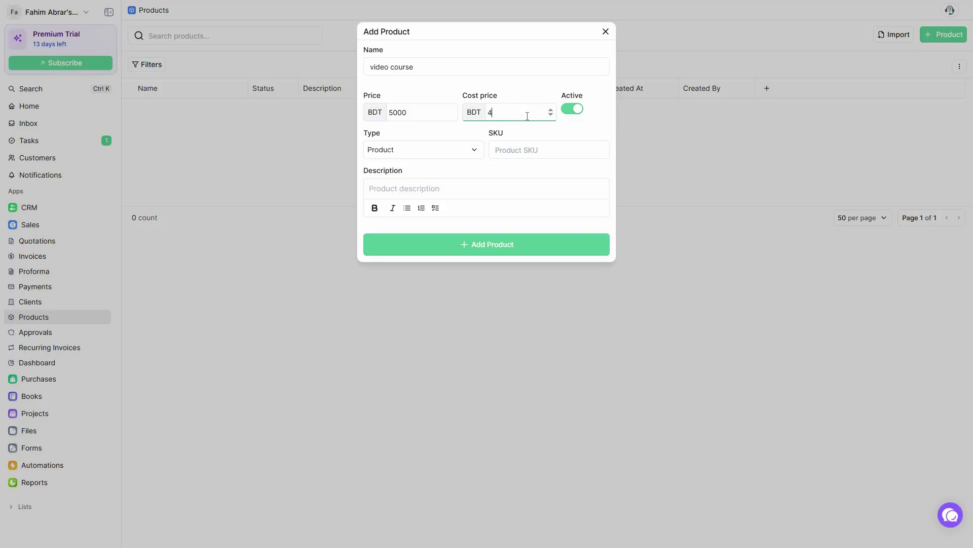
{"action": "type", "text": "500"}
Set the product's type to Service, leave its SKU empty and save it as an active product
{"action": "left_click", "coordinate": [573, 109]}
{"action": "left_click", "coordinate": [415, 155]}
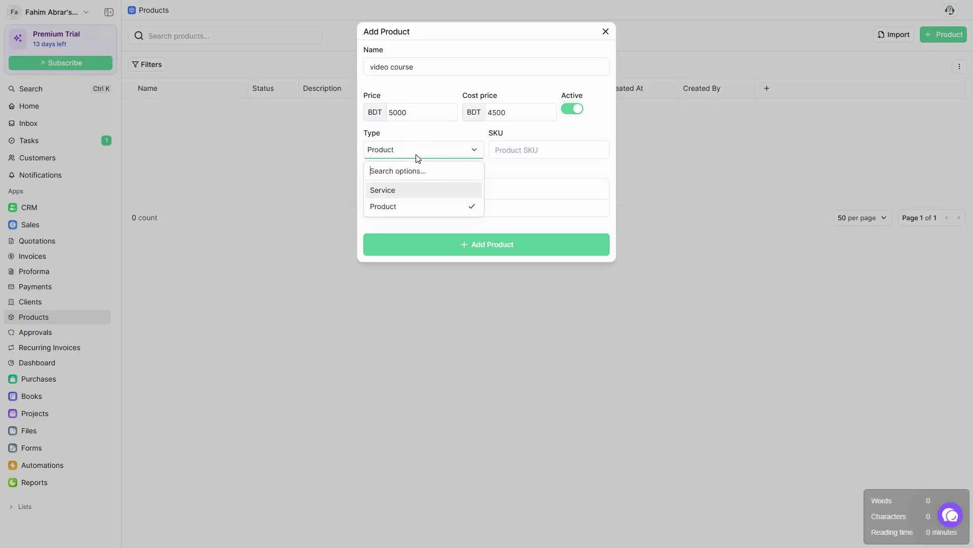
{"action": "left_click", "coordinate": [390, 193]}
{"action": "left_click", "coordinate": [509, 153]}
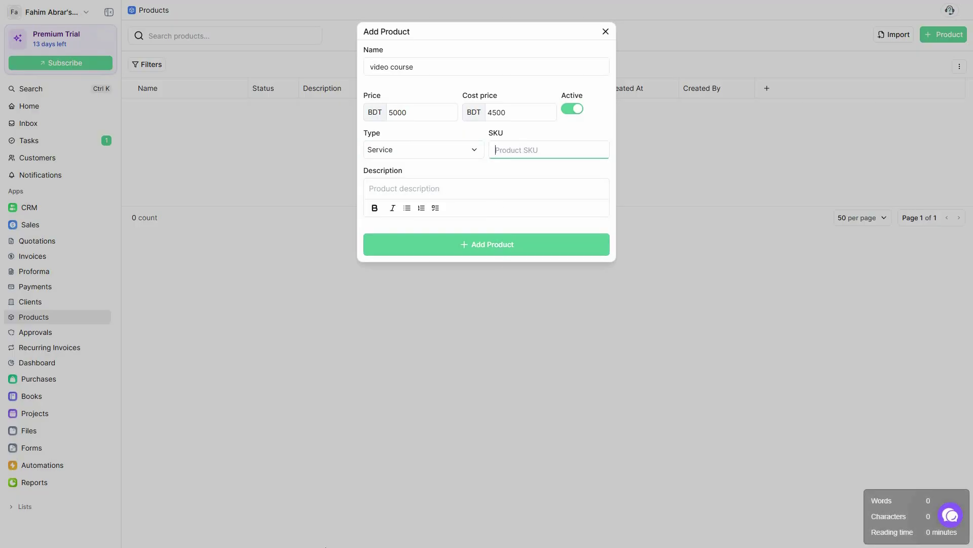
{"action": "key", "text": "Return"}
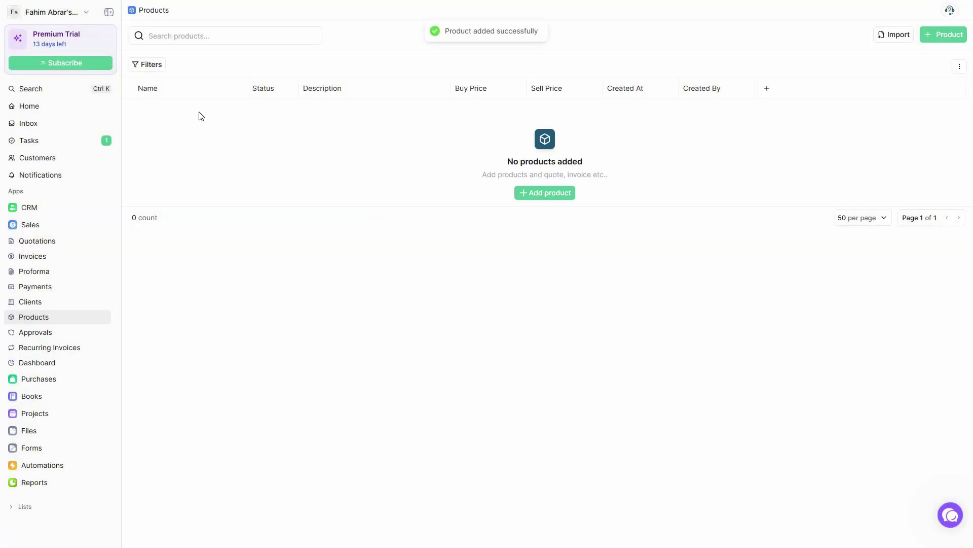
Reopen the video course product, inspect its quotation document template option and close it without changes
{"action": "left_click", "coordinate": [190, 110]}
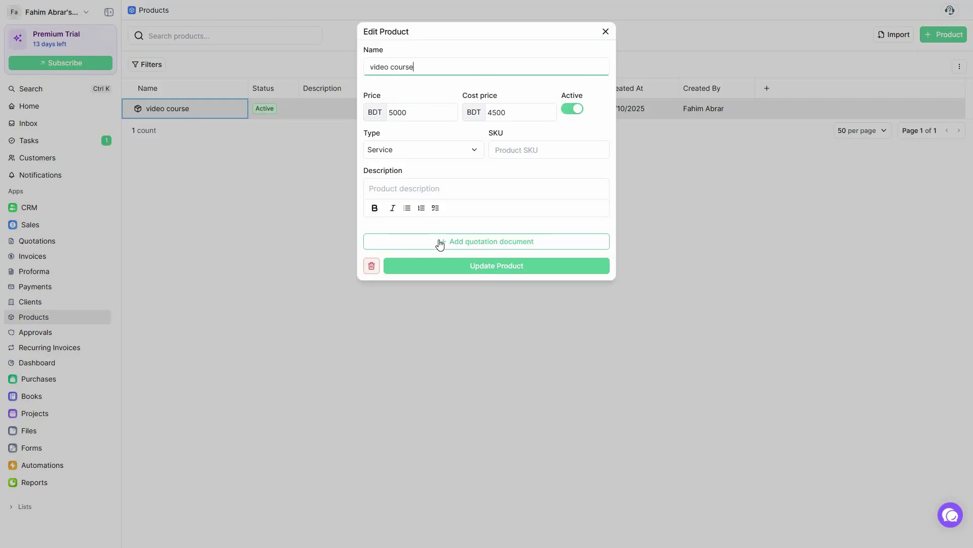
{"action": "left_click", "coordinate": [483, 243]}
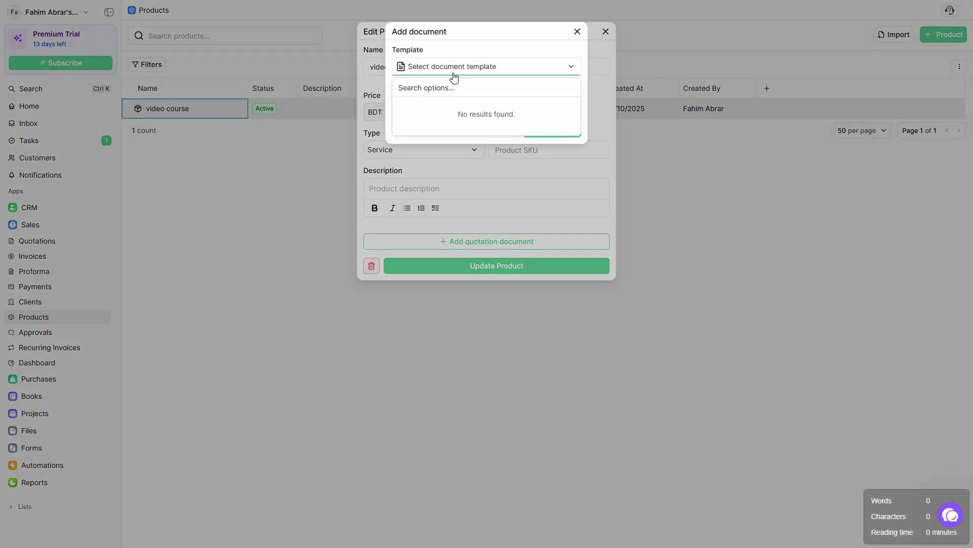
{"action": "left_click", "coordinate": [569, 44]}
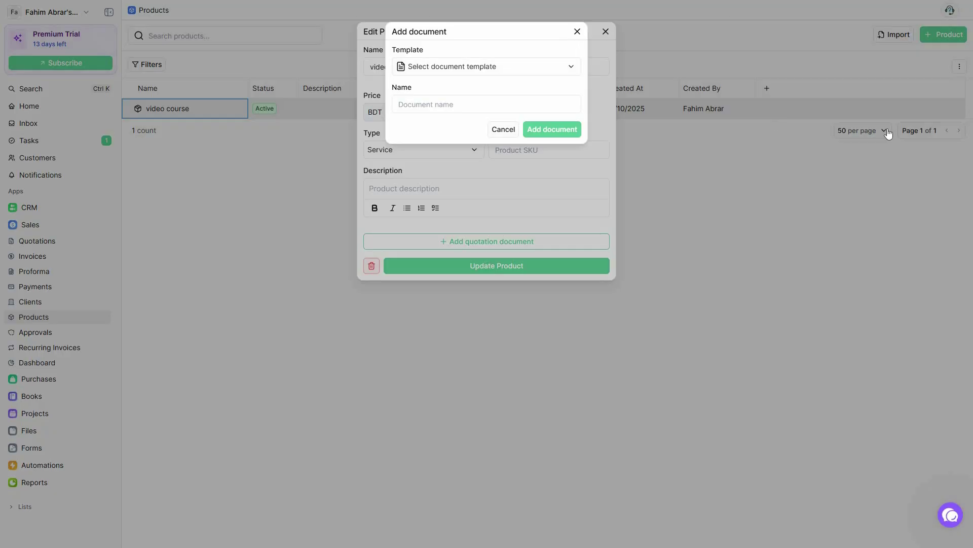
{"action": "left_click", "coordinate": [951, 73]}
{"action": "left_click", "coordinate": [951, 74]}
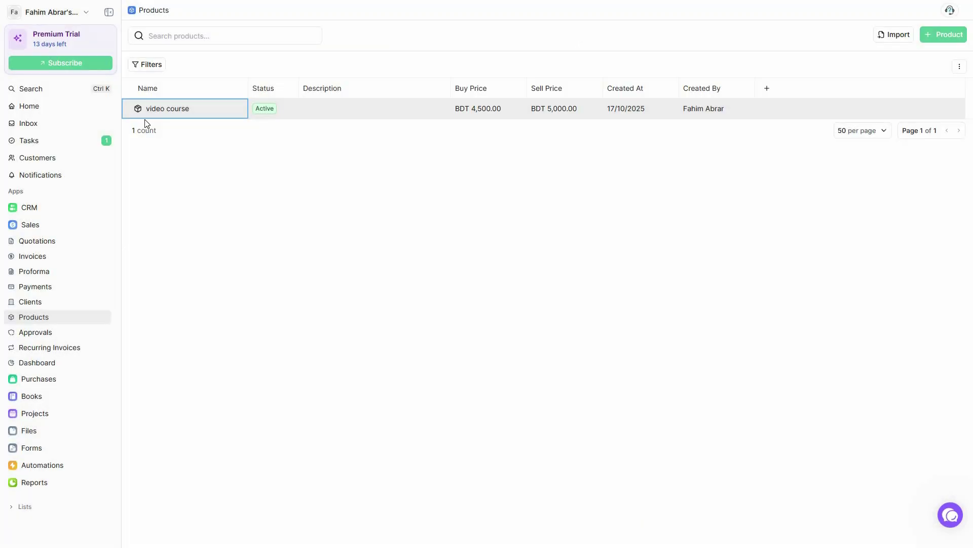
Inspect a blank new approval form with its rule settings and a blank new recurring invoice form
{"action": "left_click", "coordinate": [35, 333]}
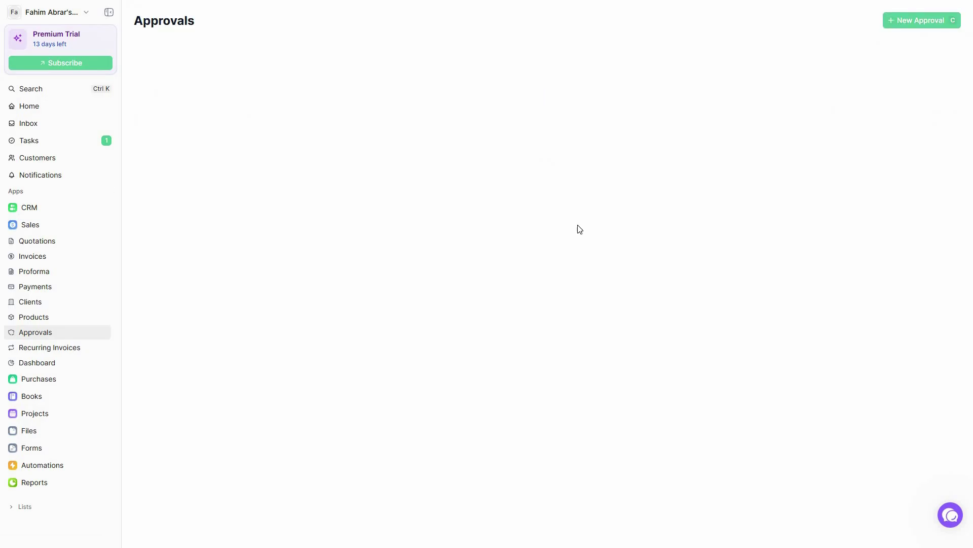
{"action": "left_click", "coordinate": [902, 20]}
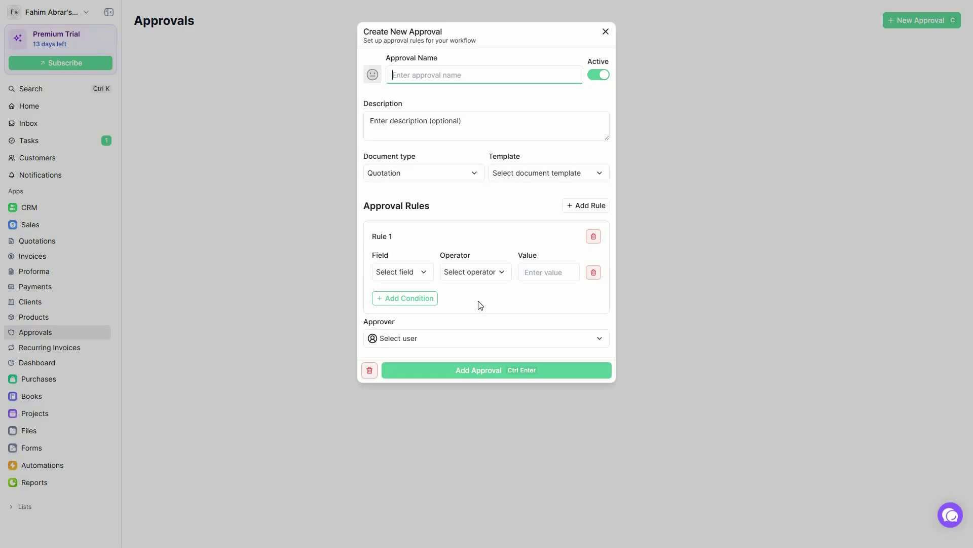
{"action": "left_click", "coordinate": [55, 350]}
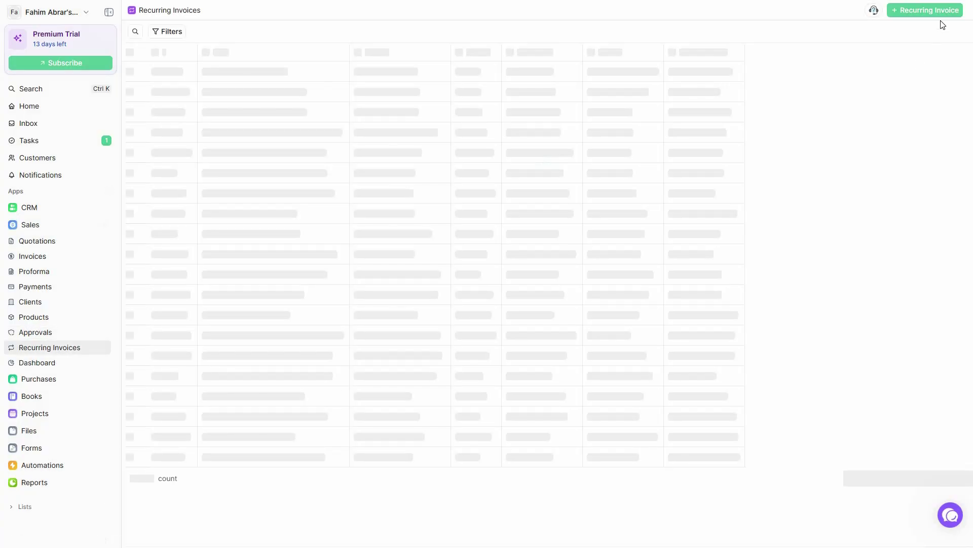
{"action": "left_click", "coordinate": [925, 10]}
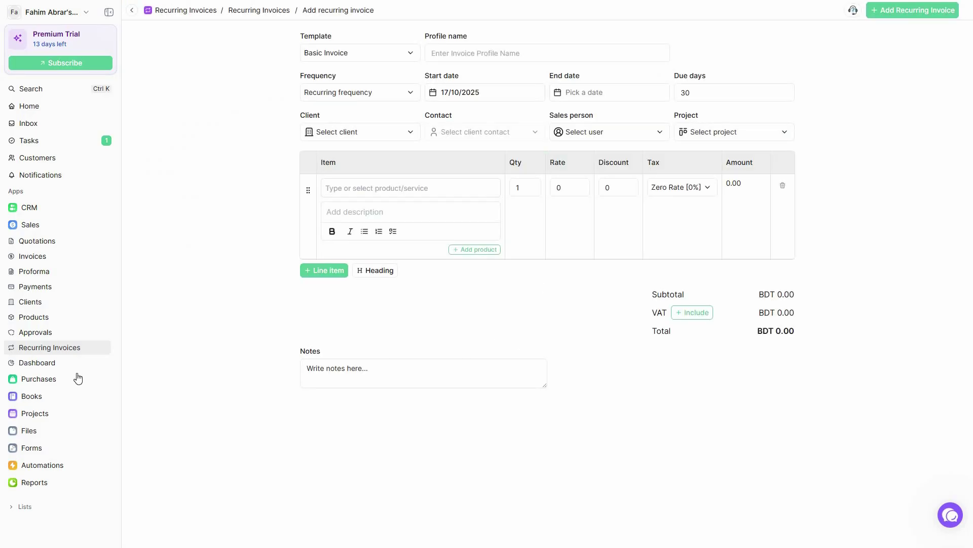
View the Sales dashboard and open a blank new purchase order form in Purchases
{"action": "left_click", "coordinate": [45, 364]}
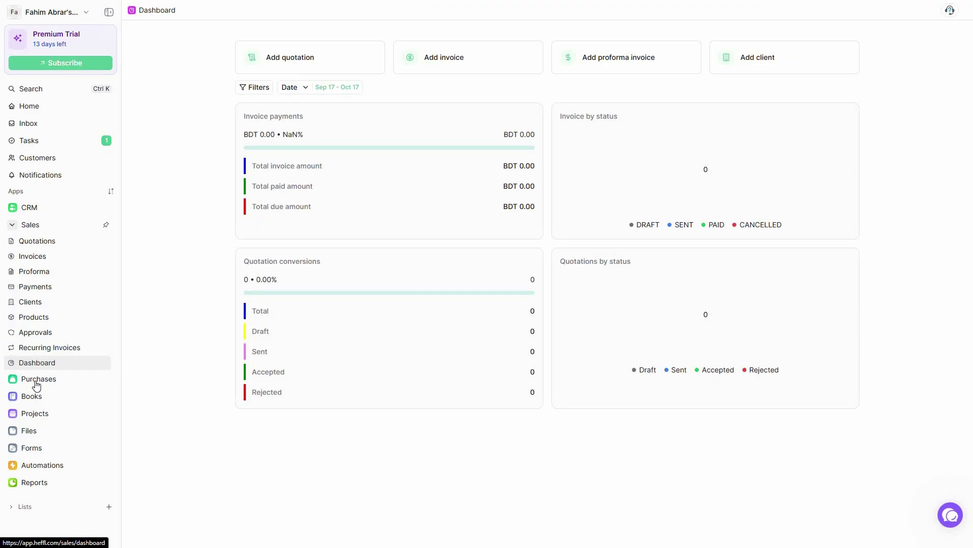
{"action": "left_click", "coordinate": [38, 380]}
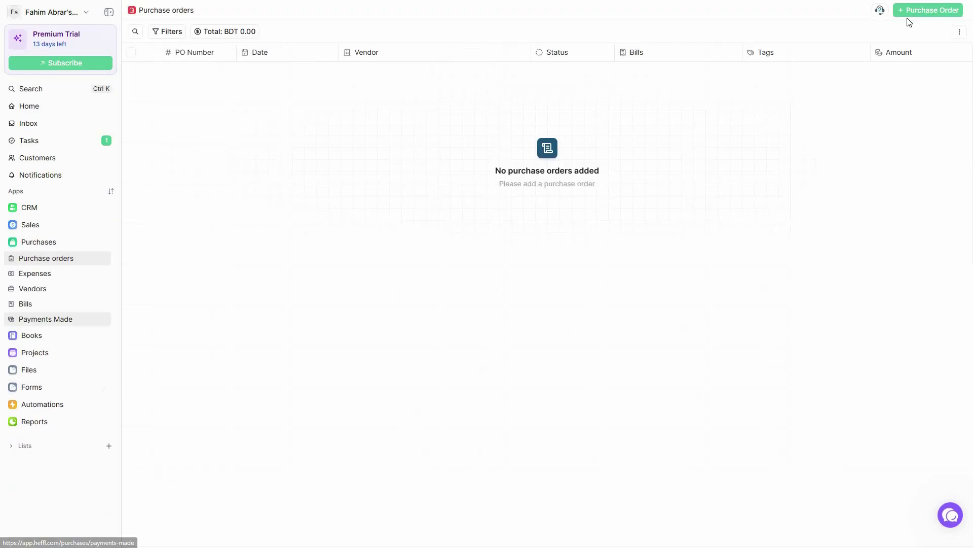
{"action": "left_click", "coordinate": [900, 11]}
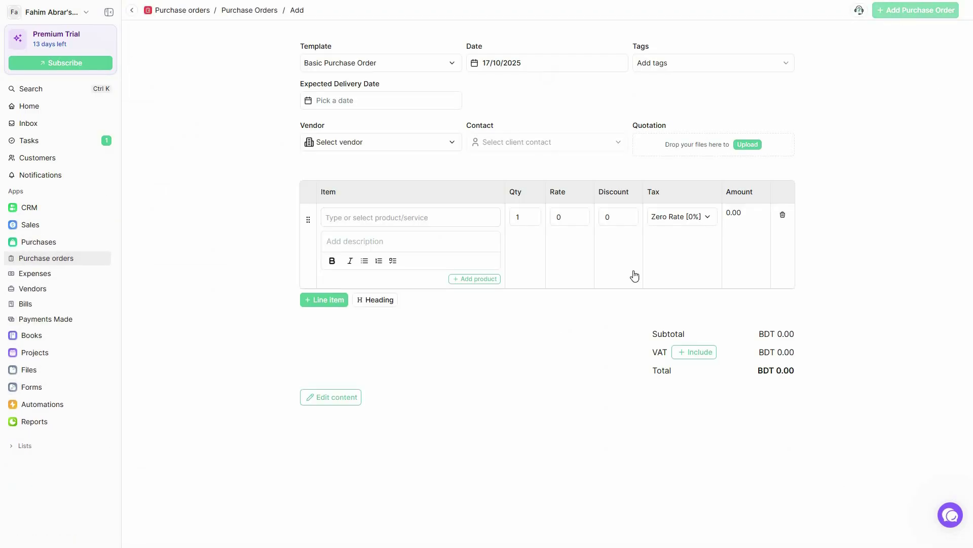
Browse the Expenses, Vendors, Bills and Payments Made pages of the Purchases module
{"action": "left_click", "coordinate": [45, 277]}
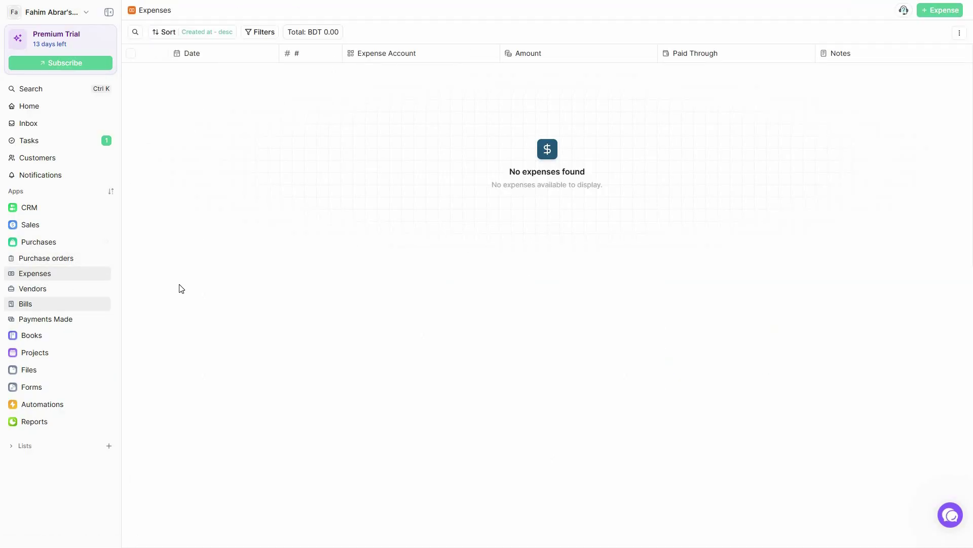
{"action": "left_click", "coordinate": [33, 288]}
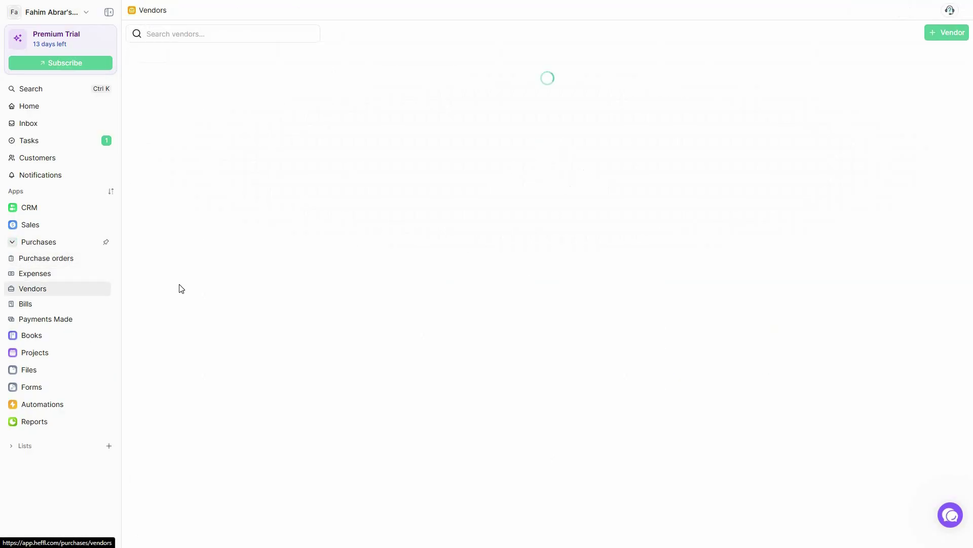
{"action": "left_click", "coordinate": [34, 307]}
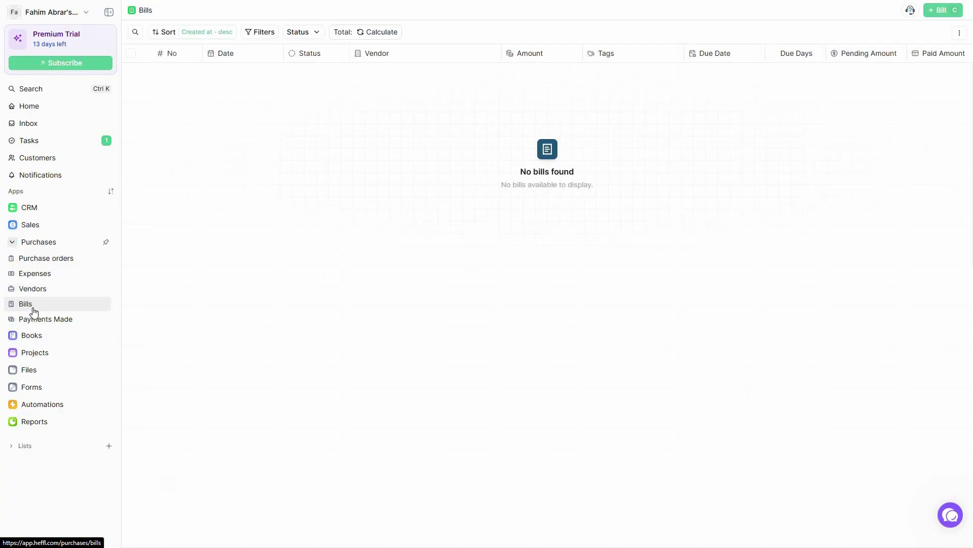
{"action": "left_click", "coordinate": [66, 326]}
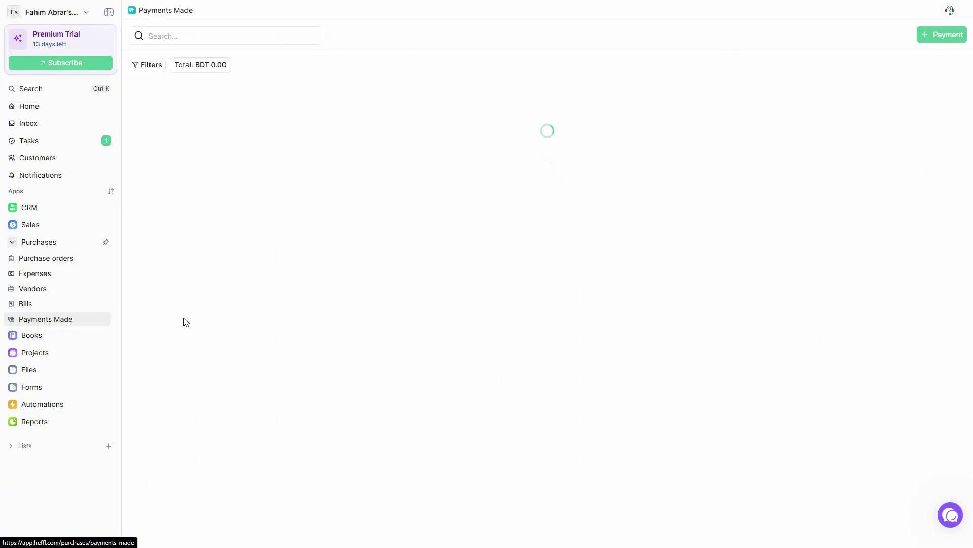
View the Books dashboard, its Products list and the Banking page's cash accounts
{"action": "left_click", "coordinate": [31, 337]}
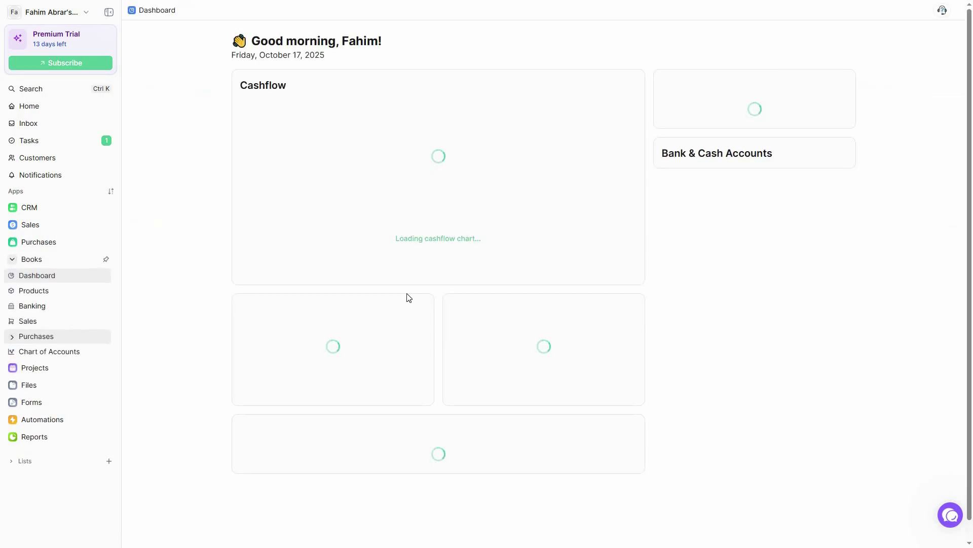
{"action": "scroll", "coordinate": [190, 169], "scroll_direction": "down", "scroll_amount": 2}
{"action": "scroll", "coordinate": [51, 298], "scroll_direction": "up", "scroll_amount": 2}
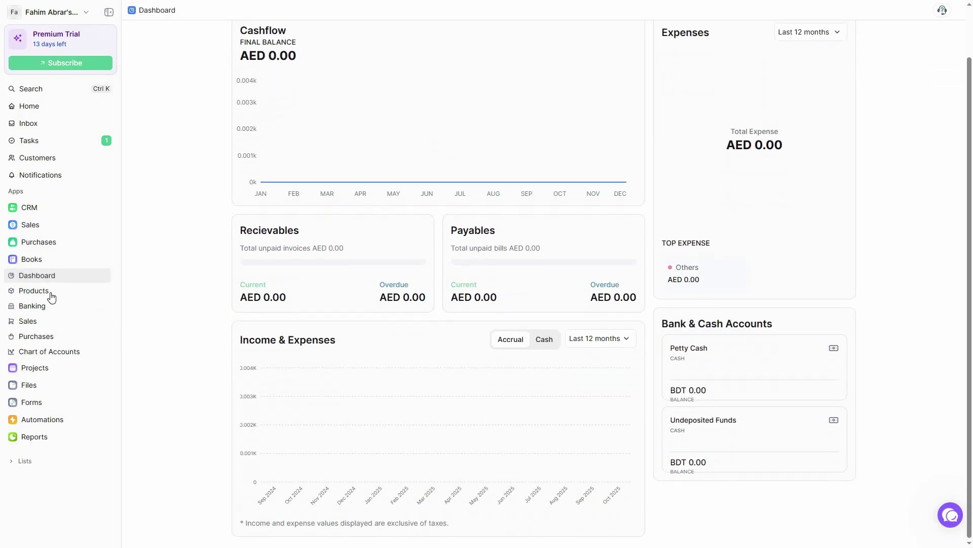
{"action": "left_click", "coordinate": [51, 297]}
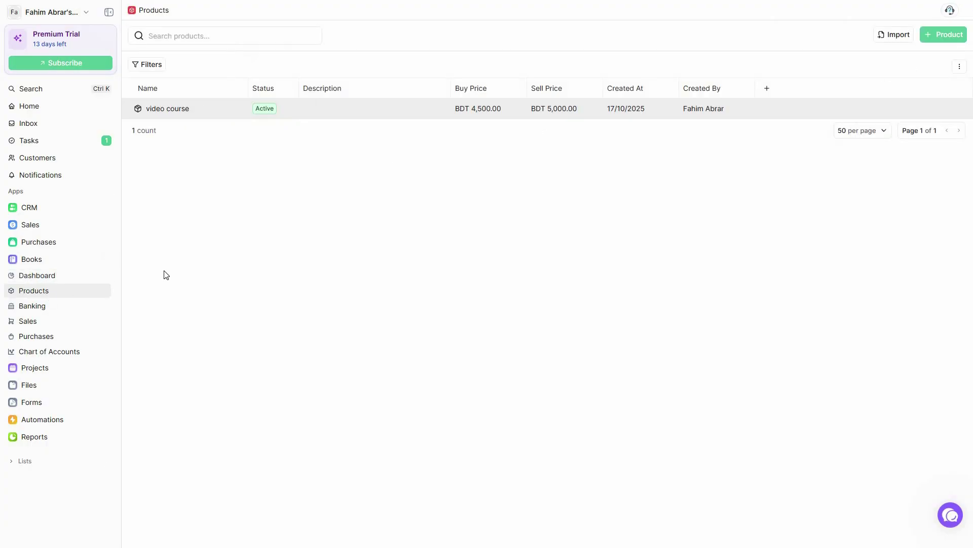
{"action": "left_click", "coordinate": [43, 309]}
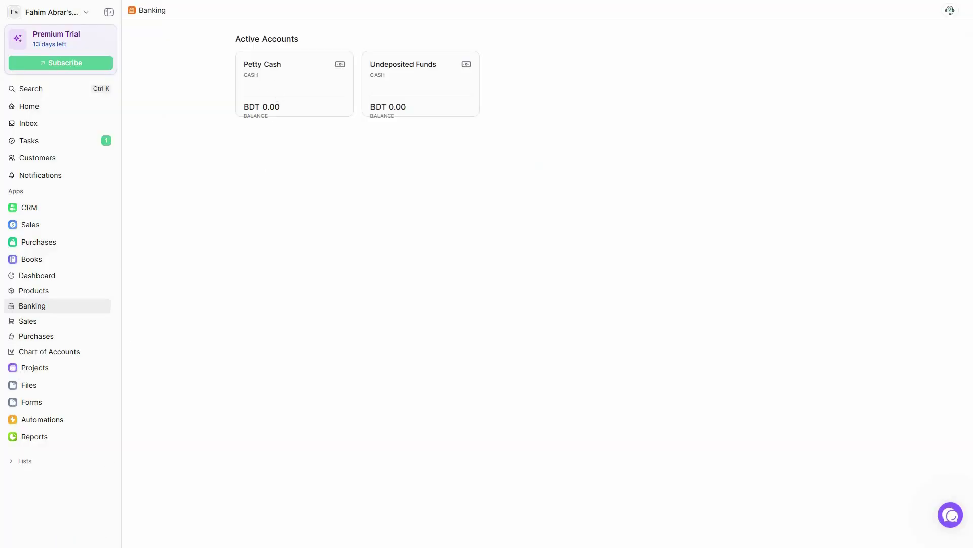
{"action": "left_click", "coordinate": [262, 83]}
Browse the Clients, Commissions, Purchases and Chart of Accounts pages within Books
{"action": "left_click", "coordinate": [47, 323]}
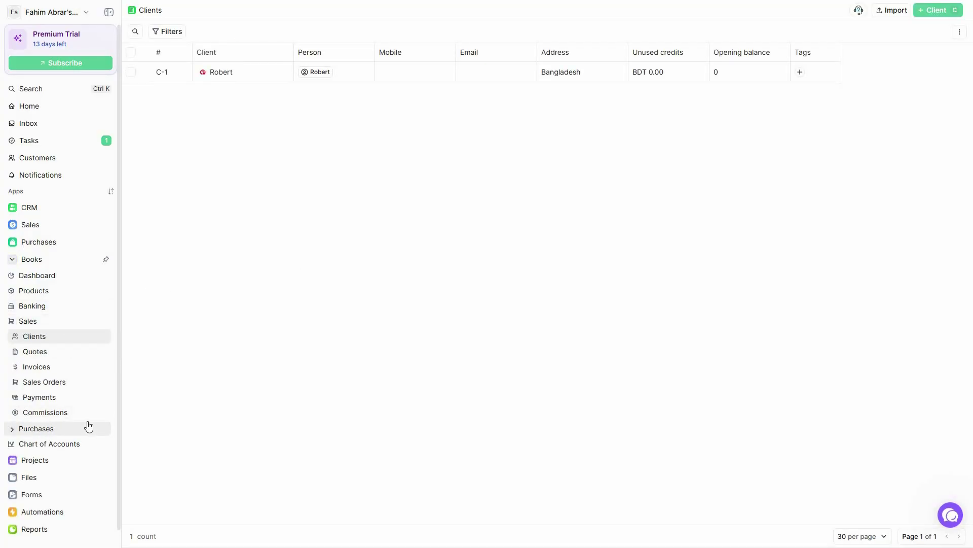
{"action": "scroll", "coordinate": [89, 426], "scroll_direction": "down", "scroll_amount": 1}
{"action": "left_click", "coordinate": [44, 396]}
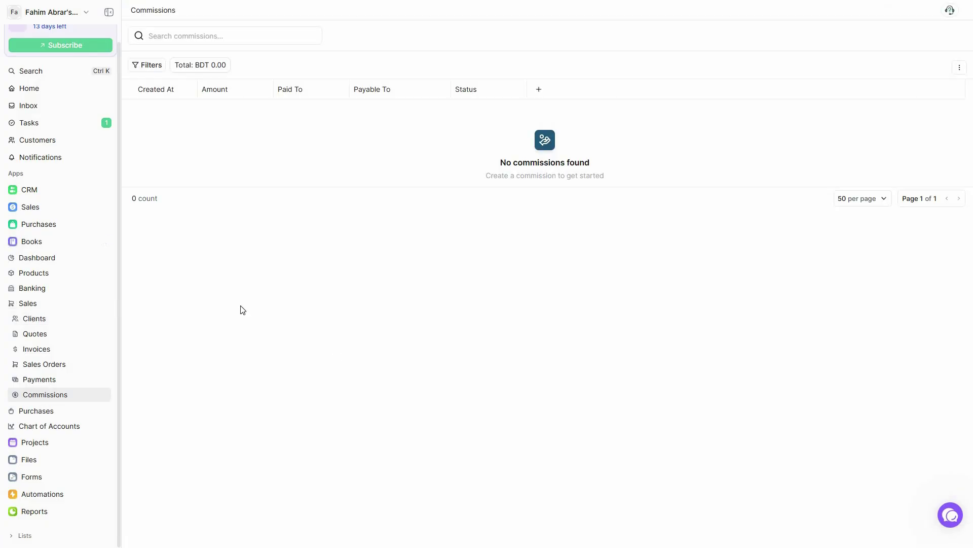
{"action": "left_click", "coordinate": [34, 412]}
{"action": "left_click", "coordinate": [36, 429]}
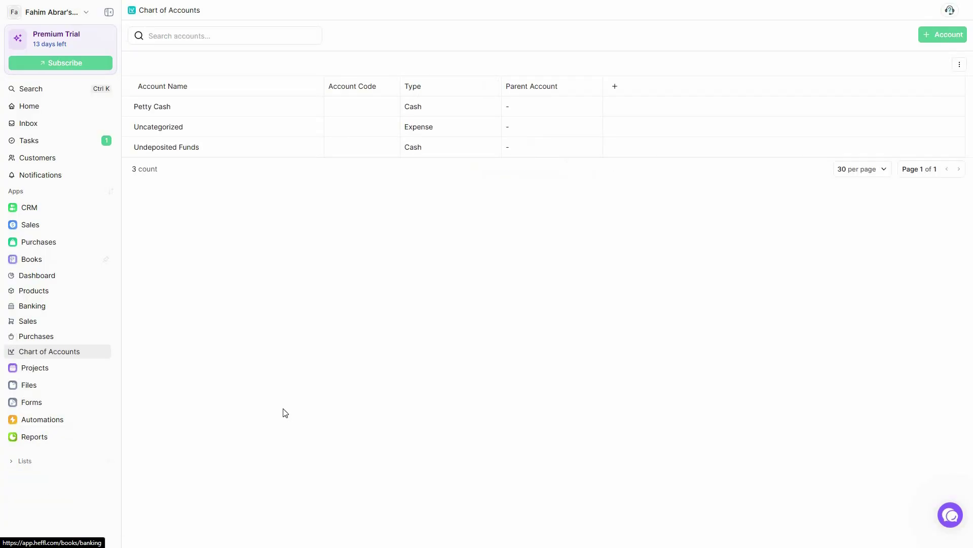
Review the team and industry pipeline templates in Projects and create a pipeline from the Marketing Team template
{"action": "left_click", "coordinate": [39, 368]}
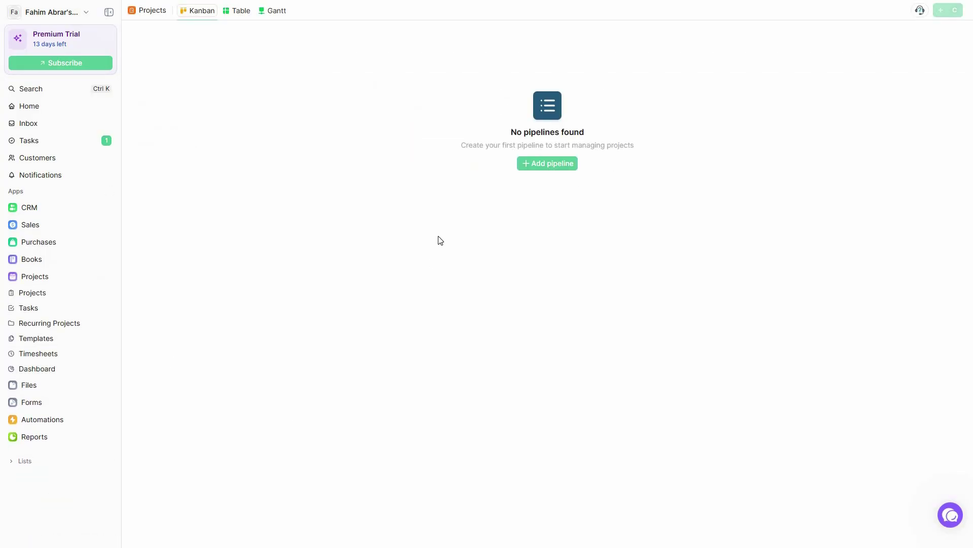
{"action": "left_click", "coordinate": [546, 169]}
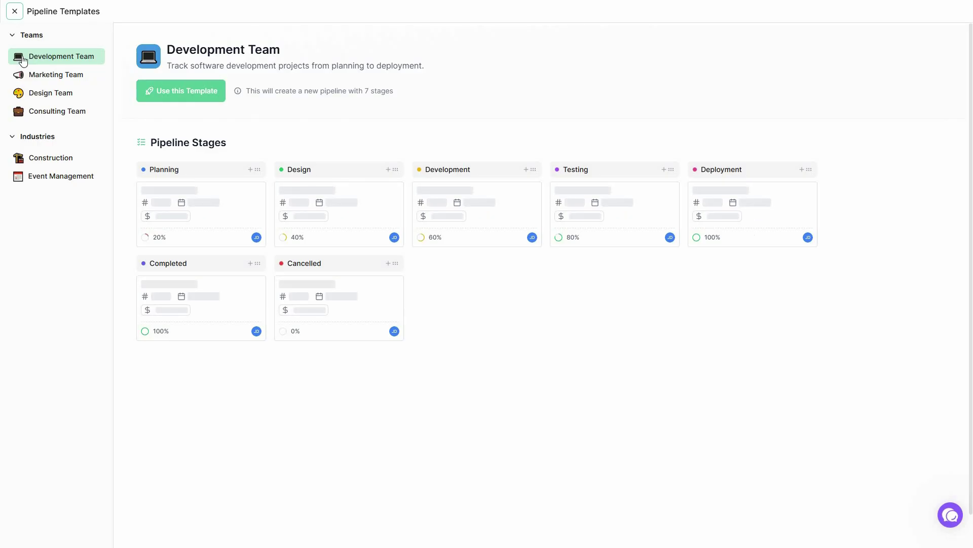
{"action": "left_click", "coordinate": [56, 75]}
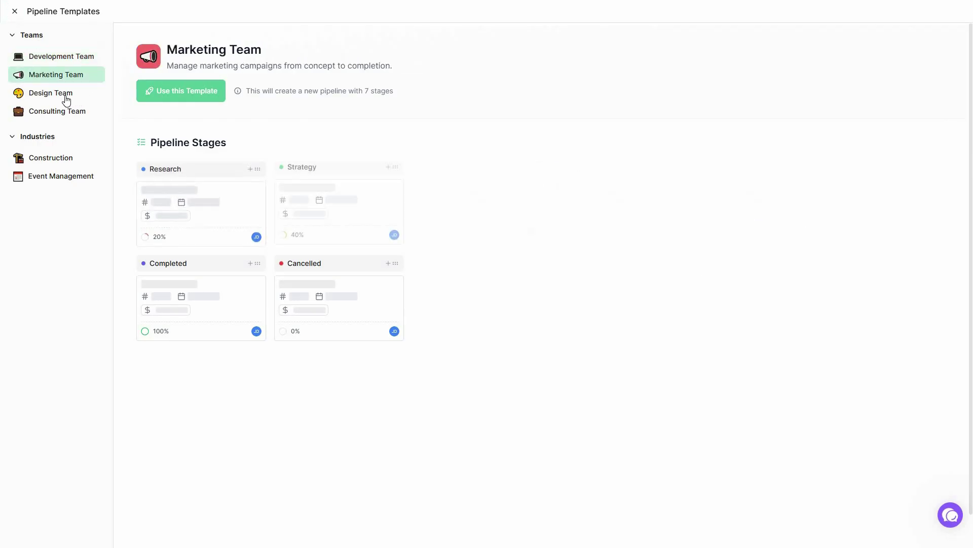
{"action": "left_click", "coordinate": [67, 96]}
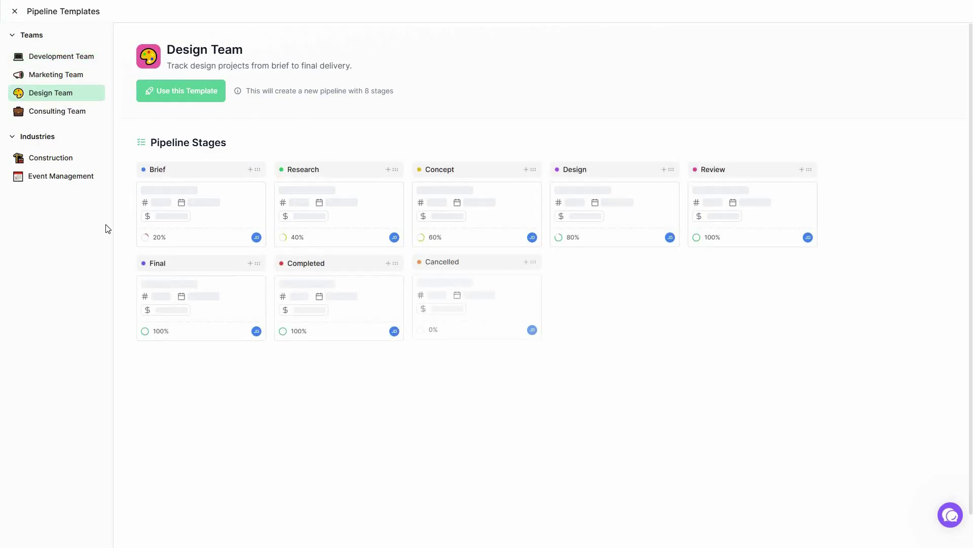
{"action": "left_click", "coordinate": [57, 111]}
{"action": "left_click", "coordinate": [53, 157]}
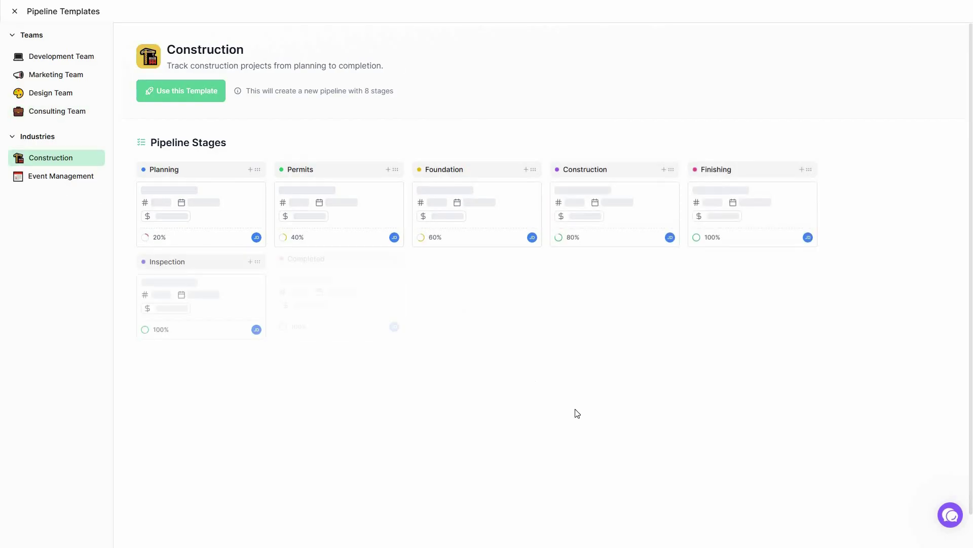
{"action": "left_click", "coordinate": [61, 176]}
{"action": "left_click", "coordinate": [56, 74]}
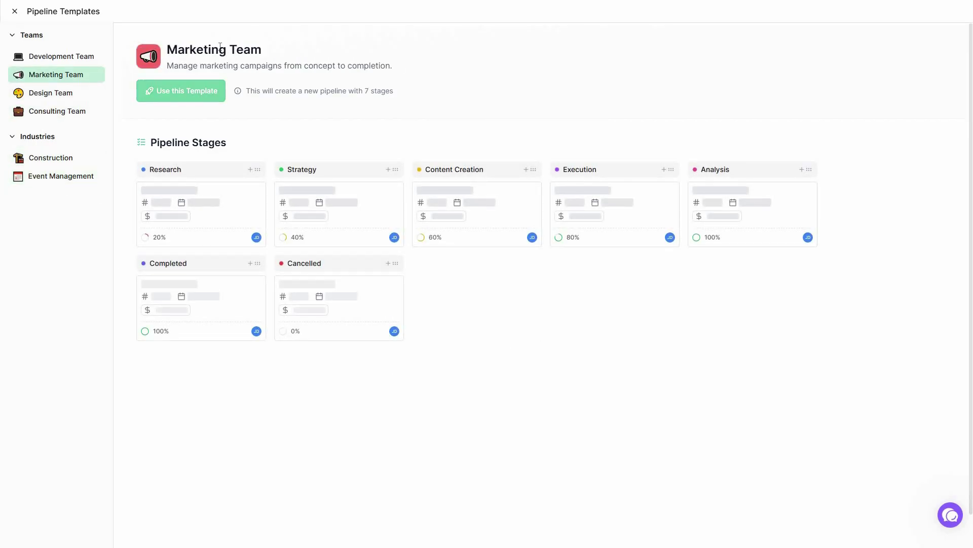
{"action": "left_click", "coordinate": [193, 91]}
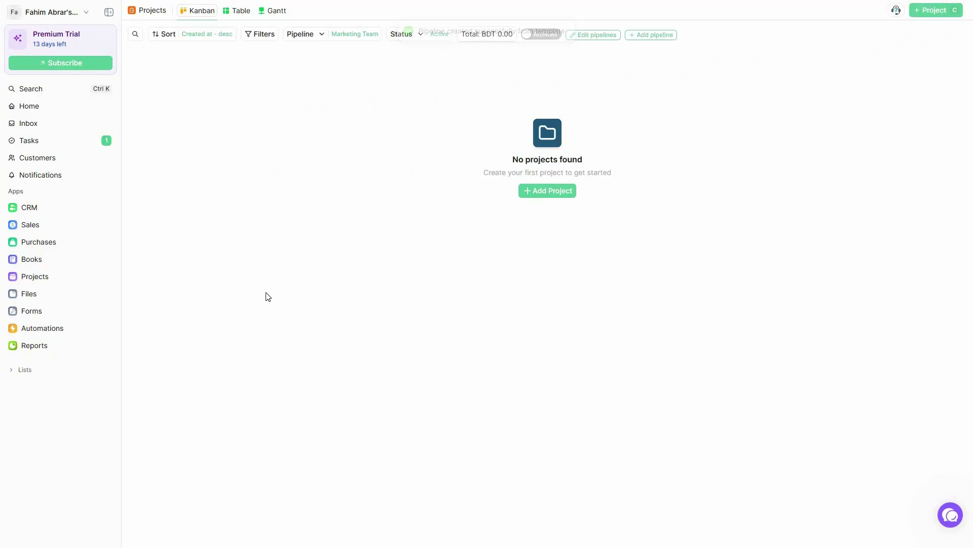
Add a flat-rate project titled "project 1" to the Marketing Team pipeline and move it to the Content Creation stage
{"action": "left_click", "coordinate": [551, 194]}
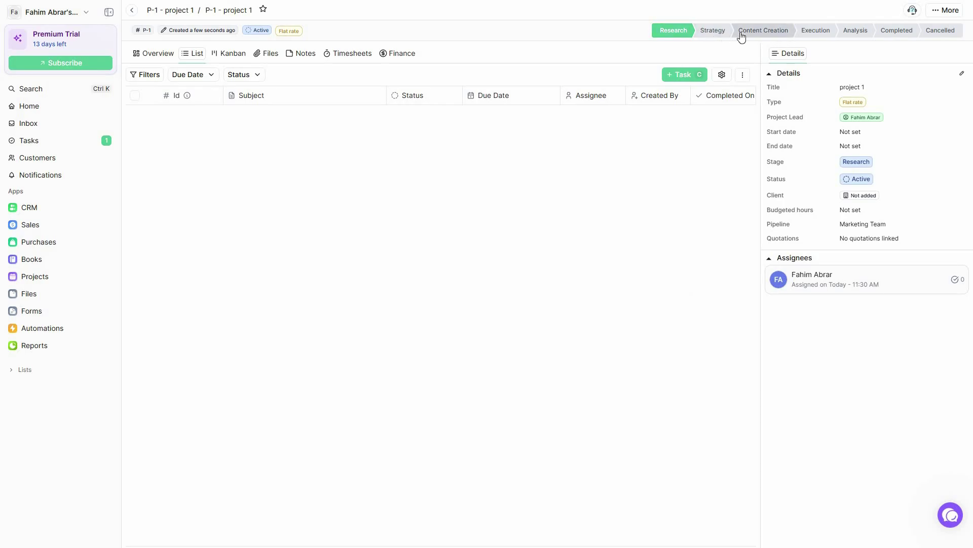
{"action": "left_click", "coordinate": [758, 33]}
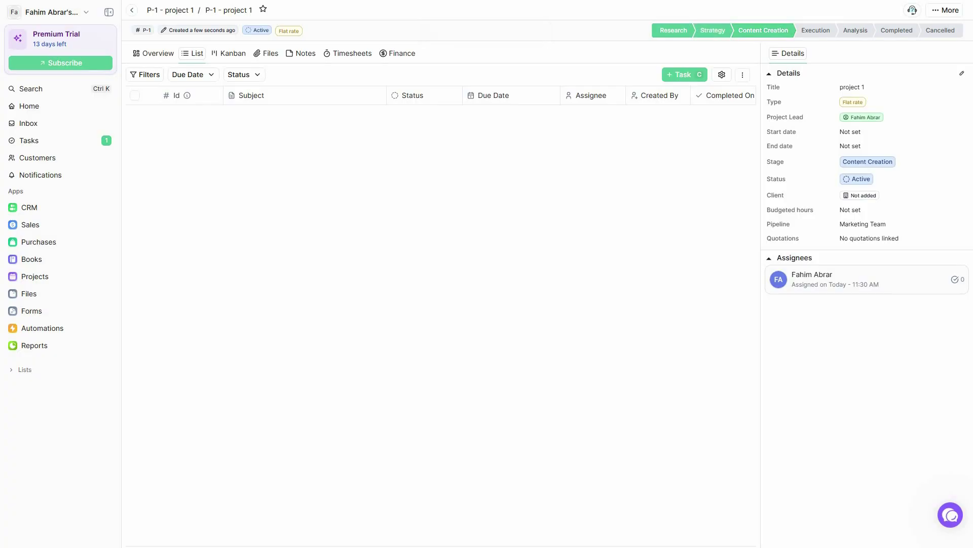
View the projects in Kanban, Table and Gantt layouts and open a blank new project form
{"action": "left_click", "coordinate": [36, 283]}
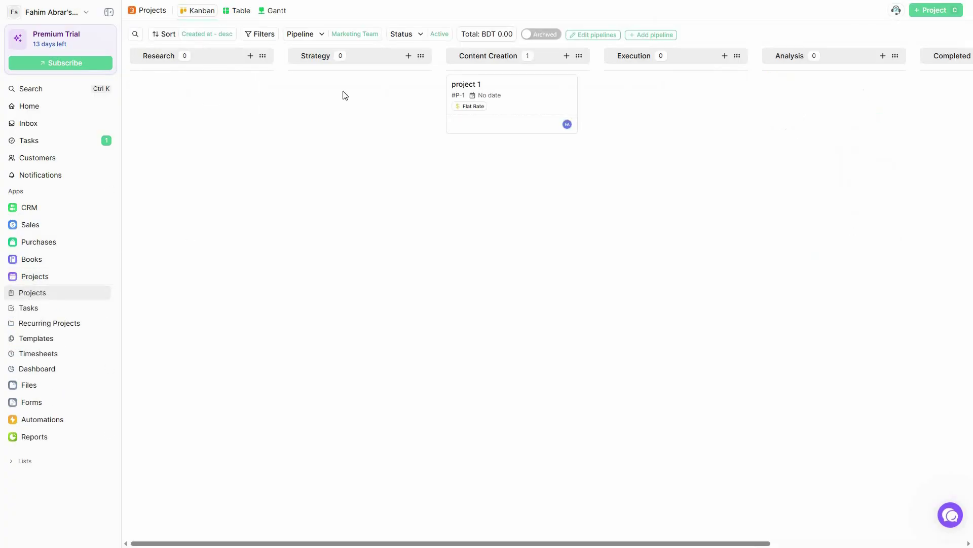
{"action": "left_click", "coordinate": [238, 14]}
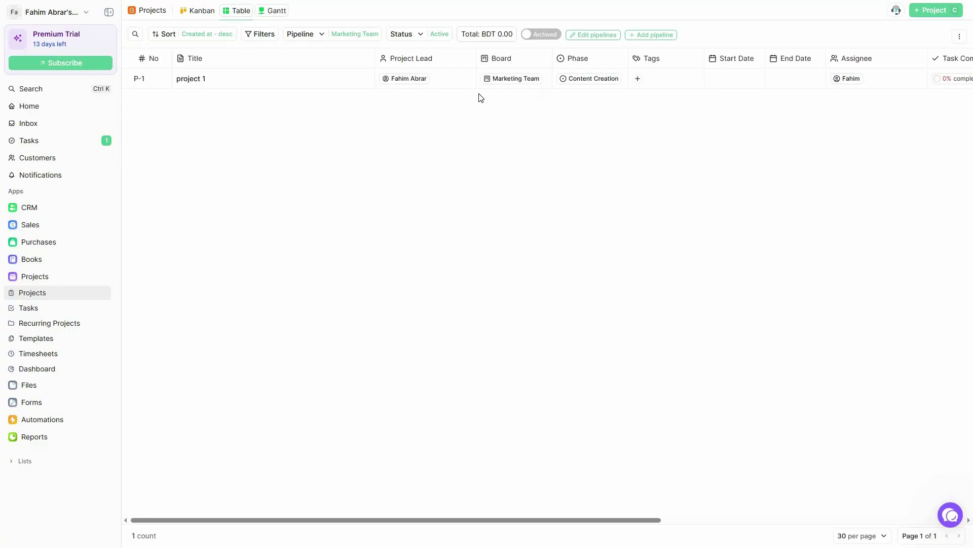
{"action": "left_click", "coordinate": [931, 15]}
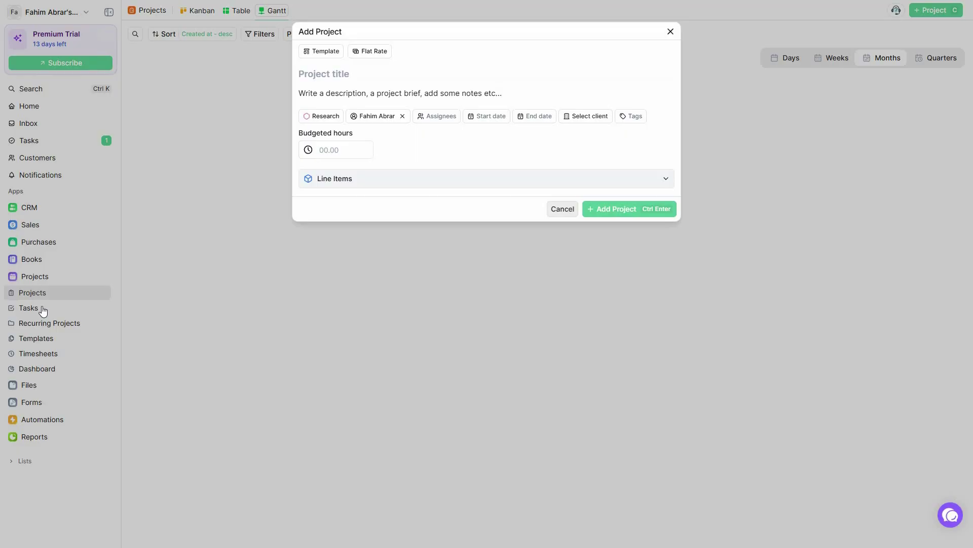
Browse the Tasks, Recurring Projects, Templates, Timesheets and Dashboard pages of the Projects module
{"action": "left_click", "coordinate": [38, 309]}
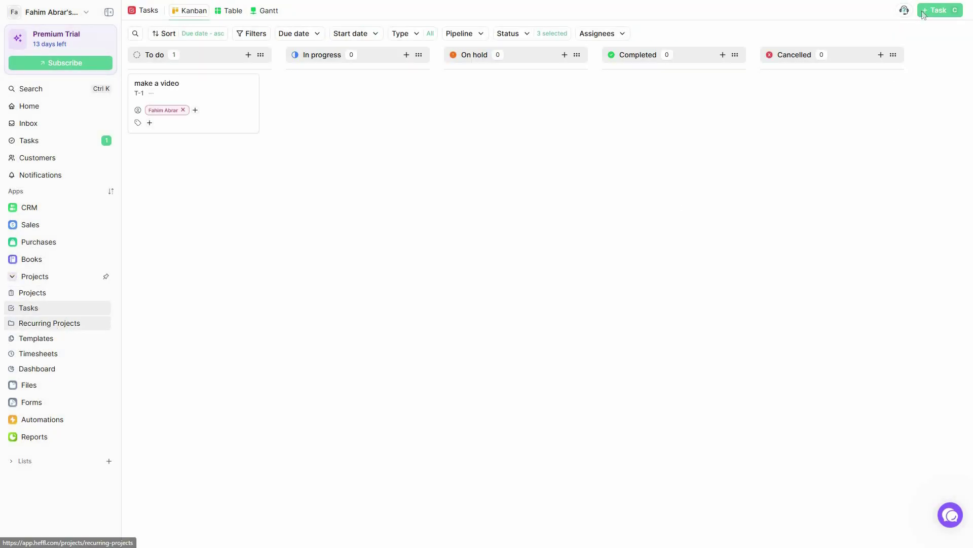
{"action": "left_click", "coordinate": [96, 323]}
{"action": "left_click", "coordinate": [58, 344]}
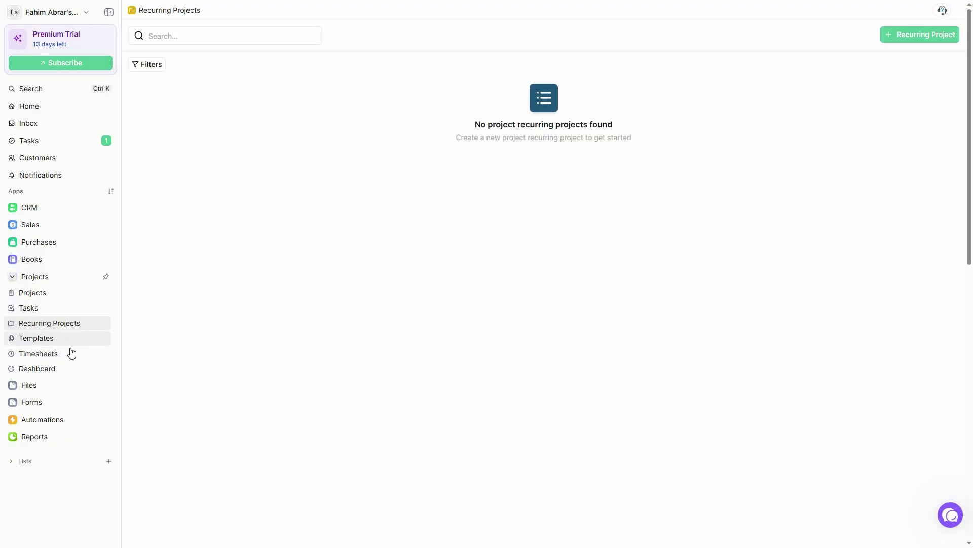
{"action": "left_click", "coordinate": [65, 356]}
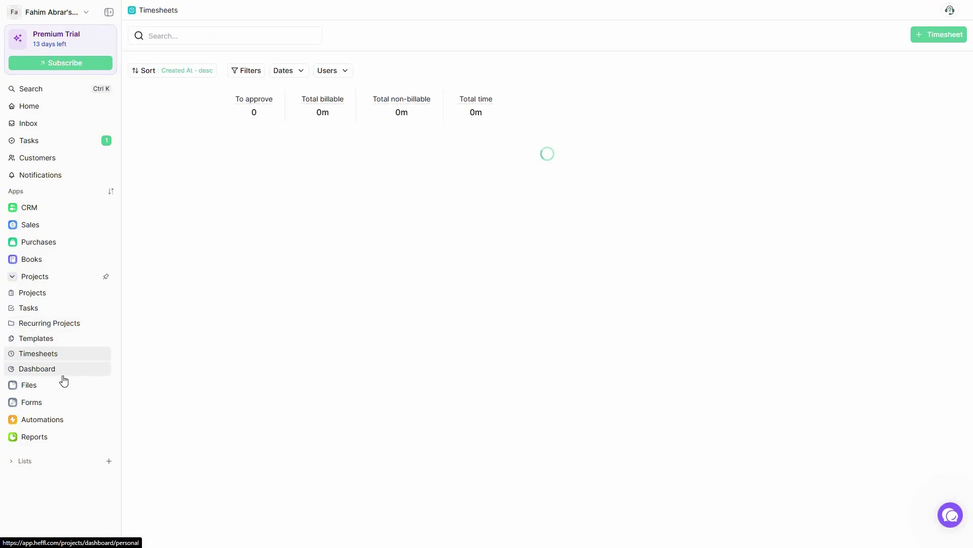
{"action": "left_click", "coordinate": [68, 374]}
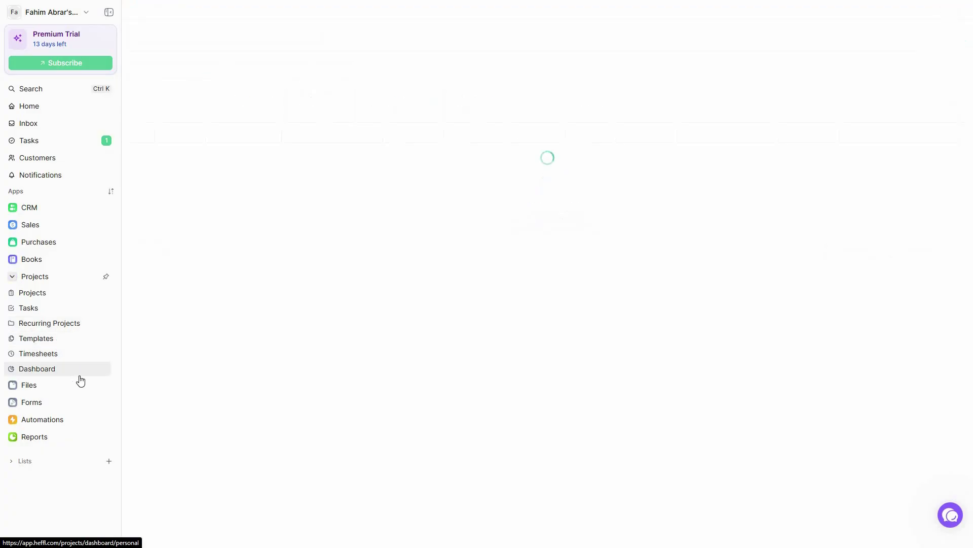
Open the Files module and inspect the new folder form, closing it without creating a folder
{"action": "left_click", "coordinate": [51, 387]}
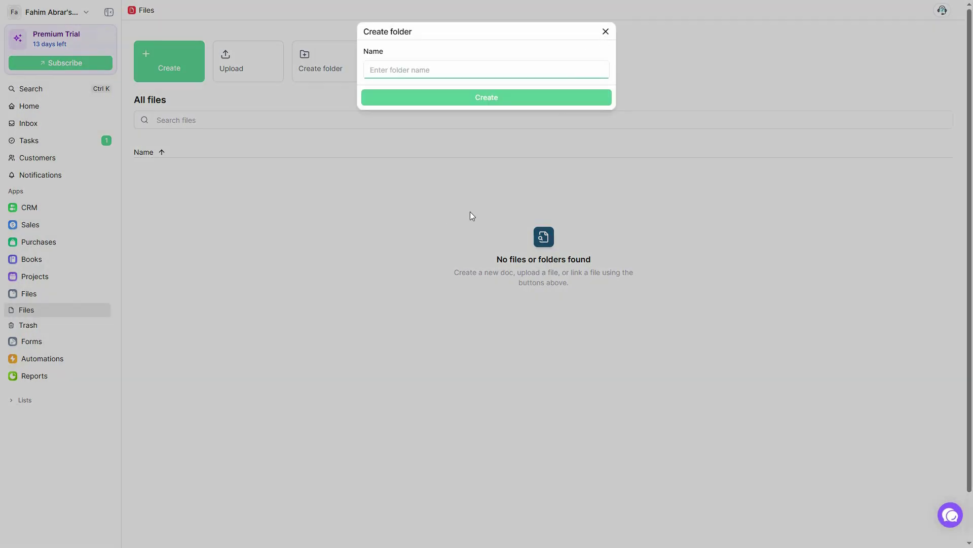
{"action": "left_click", "coordinate": [471, 212]}
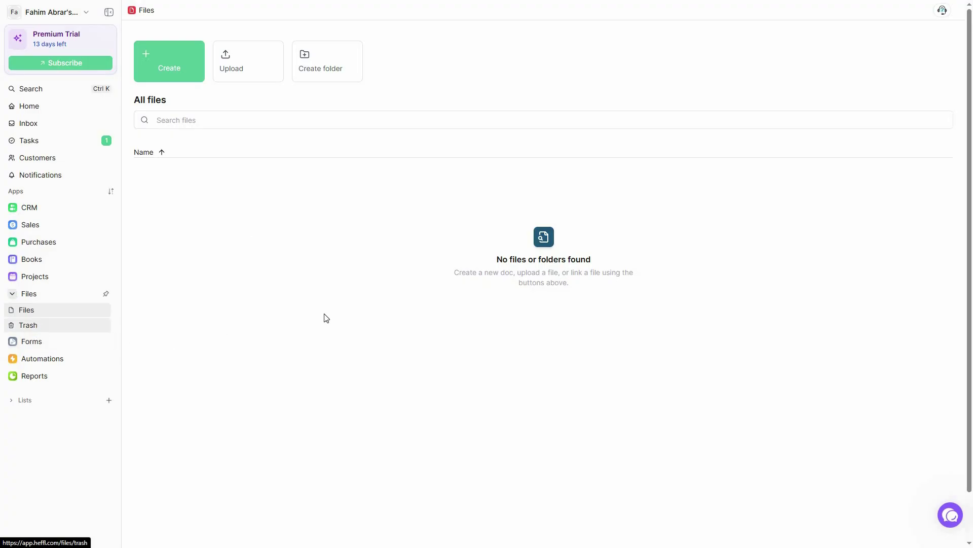
Create a new form titled "f1" in the Forms module with no description
{"action": "left_click", "coordinate": [42, 343]}
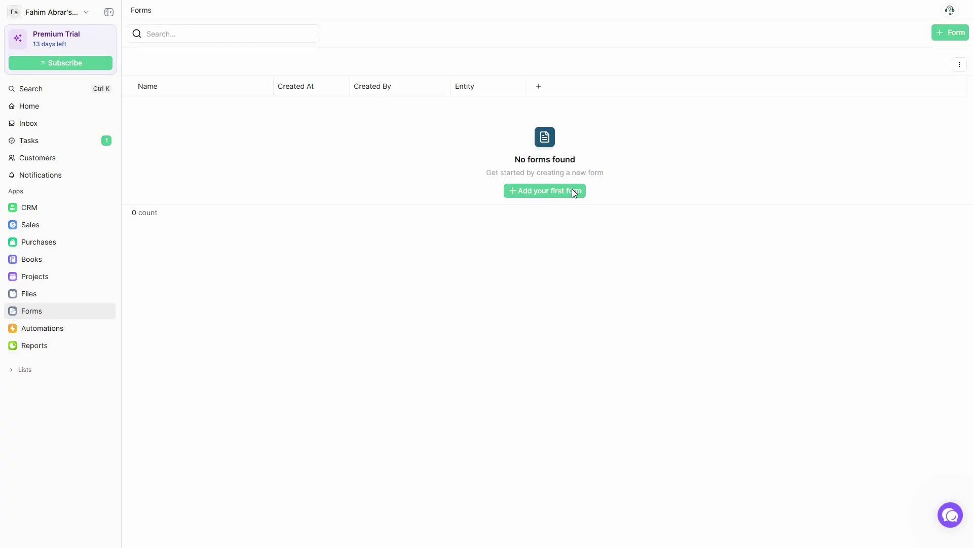
{"action": "left_click", "coordinate": [559, 192]}
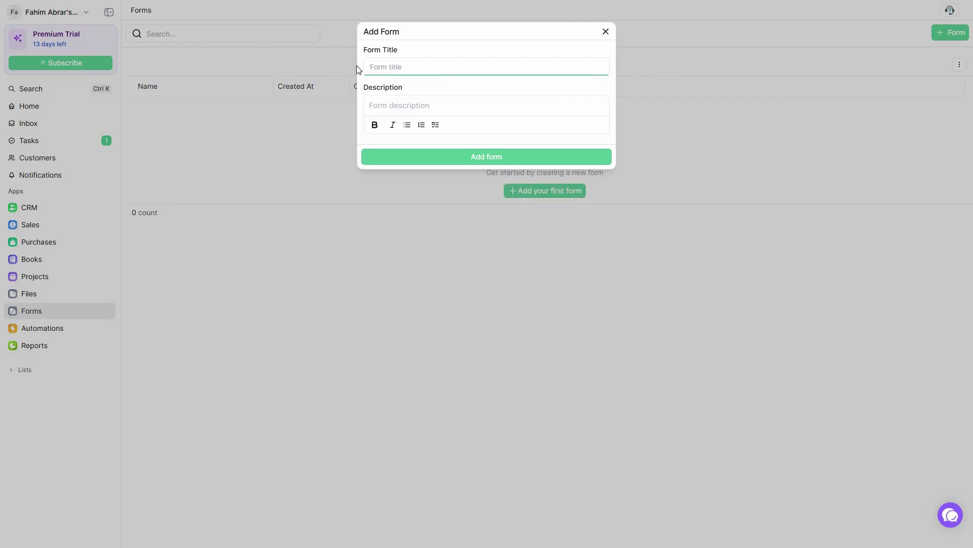
{"action": "left_click", "coordinate": [425, 107]}
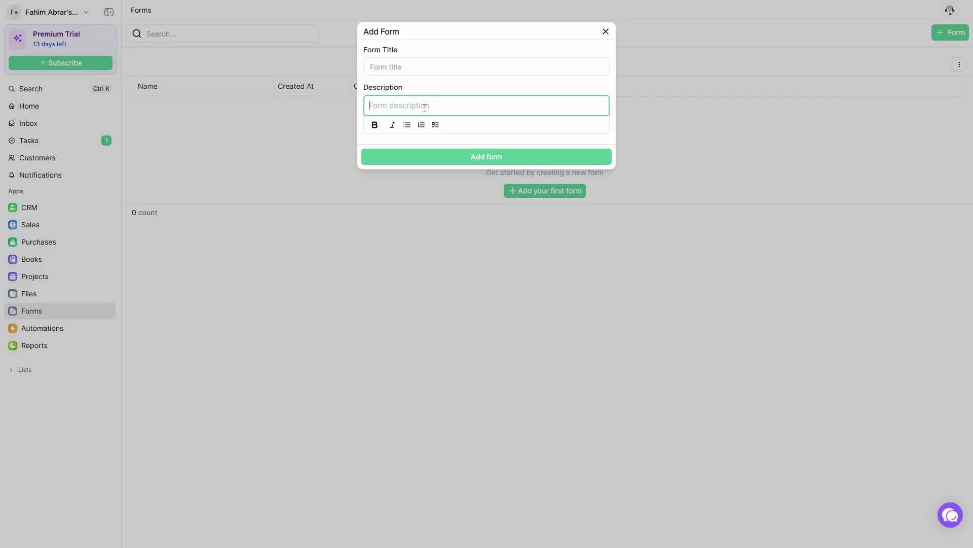
{"action": "left_click", "coordinate": [393, 59]}
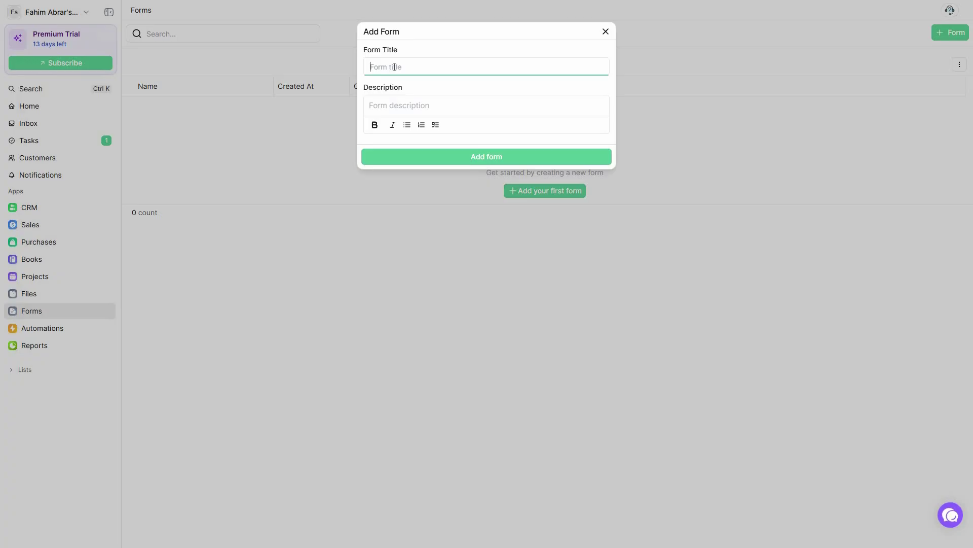
{"action": "type", "text": "f1"}
{"action": "left_click", "coordinate": [509, 157]}
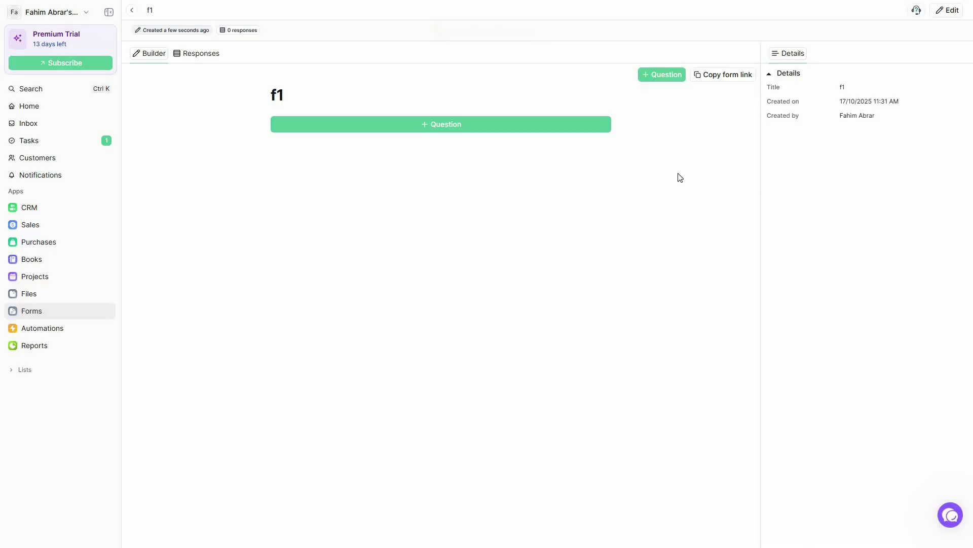
Inspect the answer types for a new question on form f1, close it without adding, and view the form's responses
{"action": "left_click", "coordinate": [411, 122]}
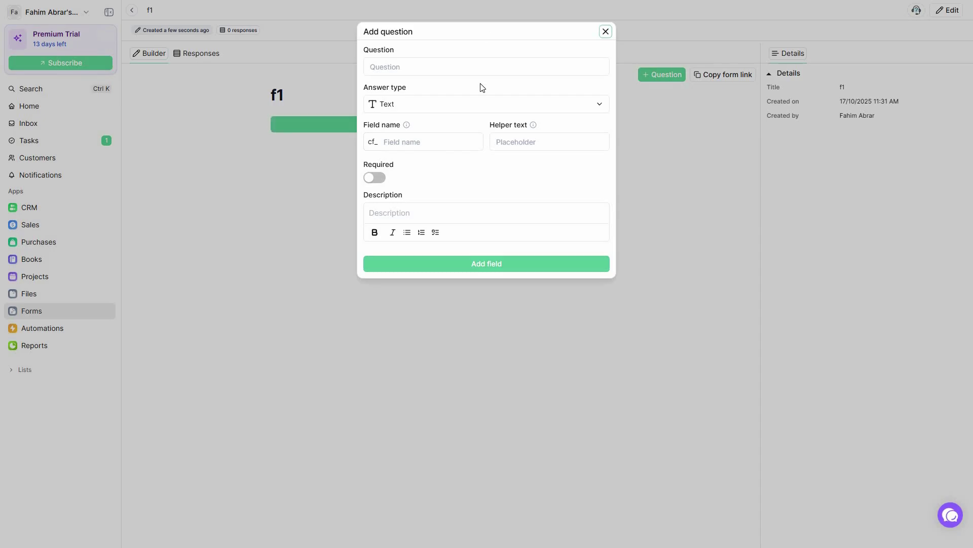
{"action": "left_click", "coordinate": [427, 105]}
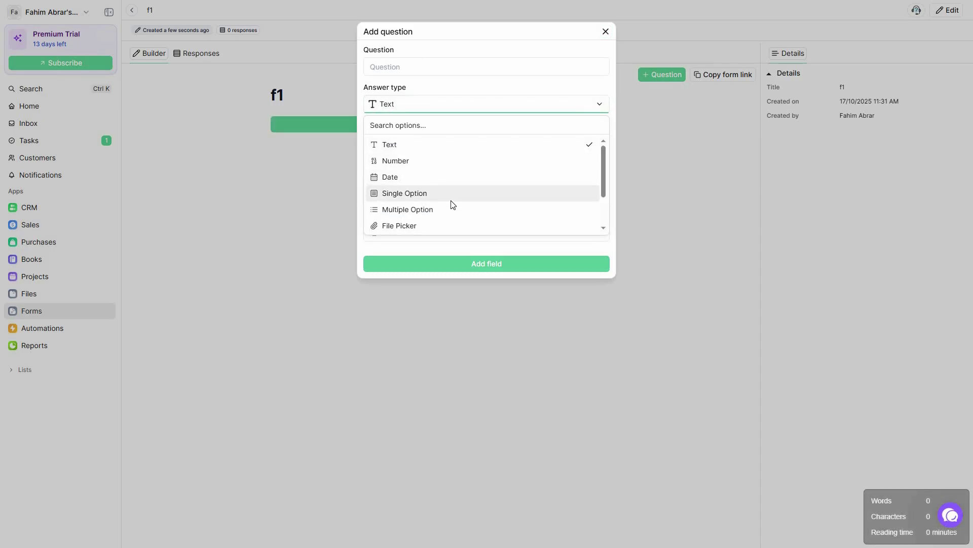
{"action": "scroll", "coordinate": [450, 202], "scroll_direction": "down", "scroll_amount": 2}
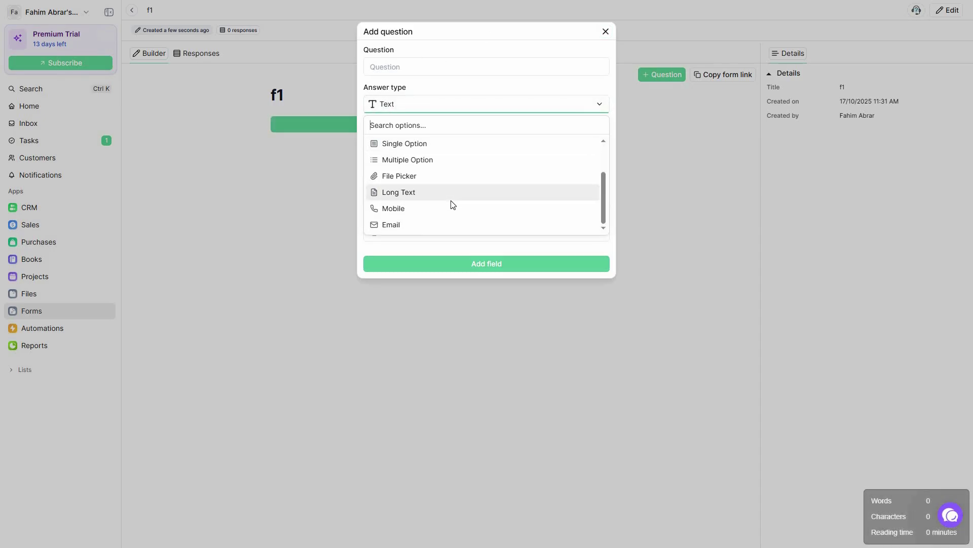
{"action": "left_click", "coordinate": [408, 94]}
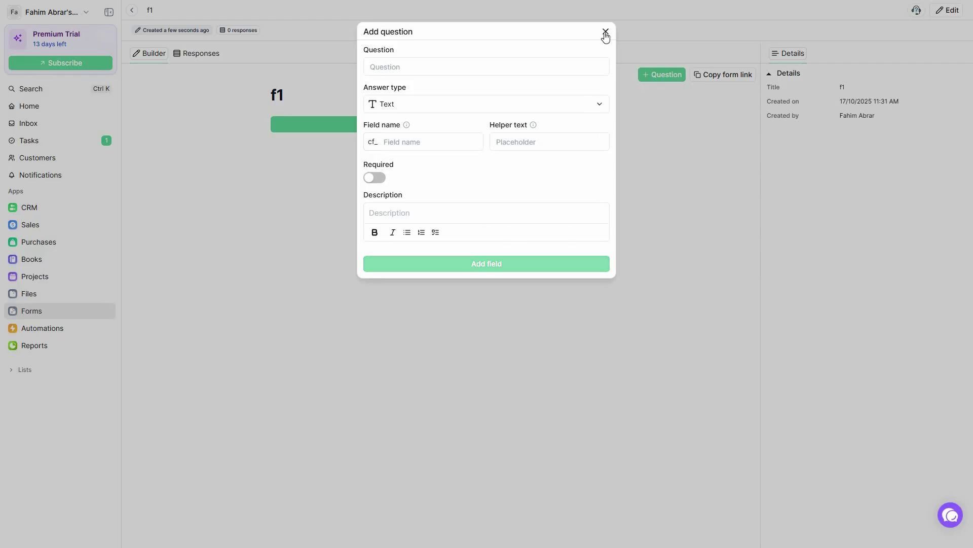
{"action": "left_click", "coordinate": [741, 95]}
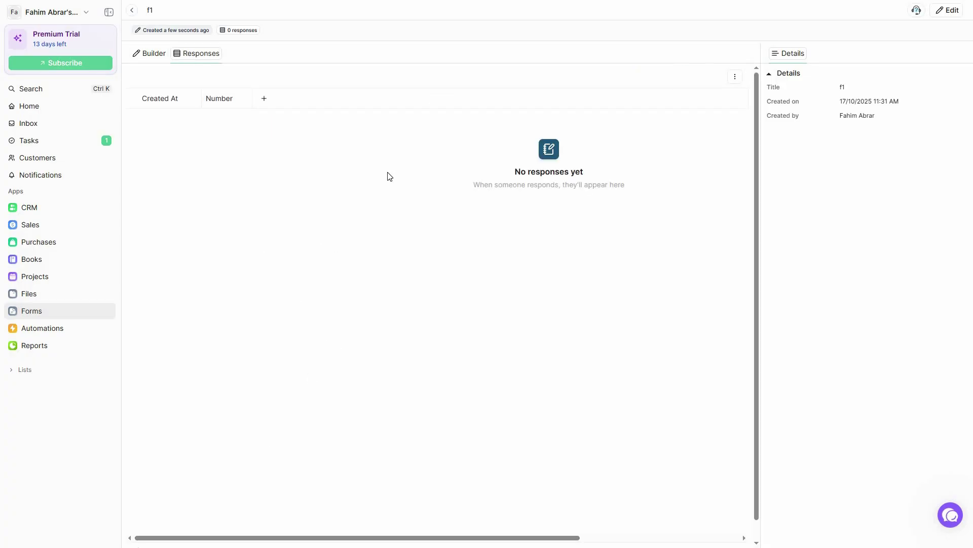
Create a new automation for the Lead entity named "Test1" in the Automations module
{"action": "left_click", "coordinate": [72, 328]}
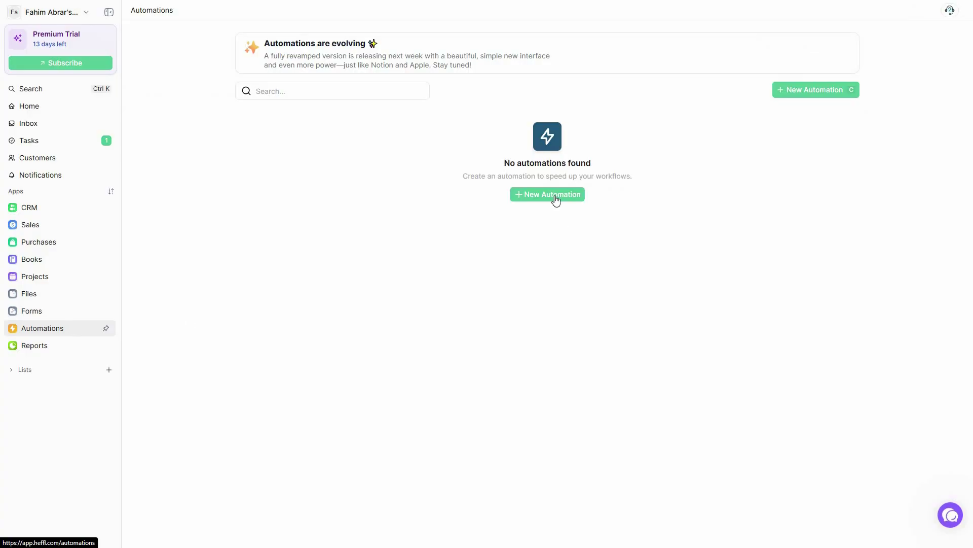
{"action": "left_click", "coordinate": [540, 196]}
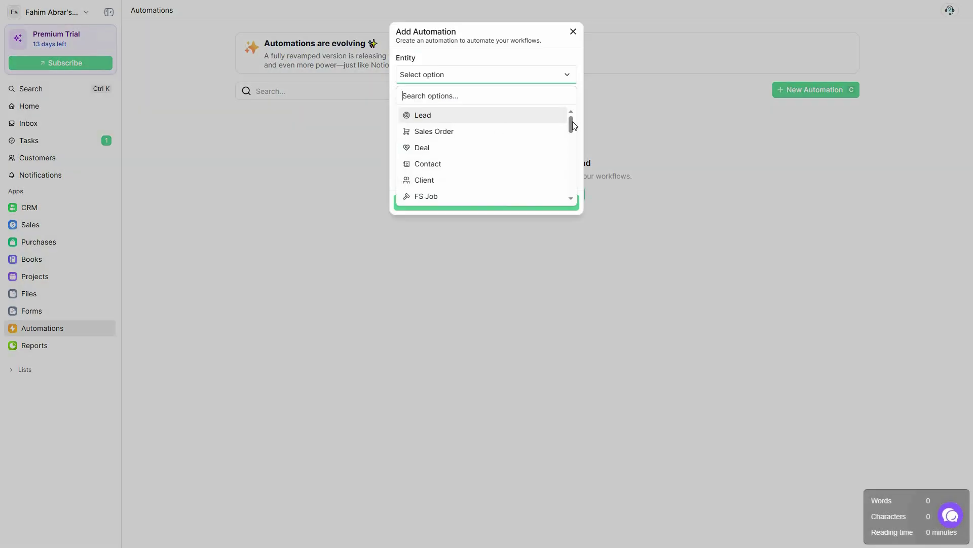
{"action": "left_click", "coordinate": [437, 79]}
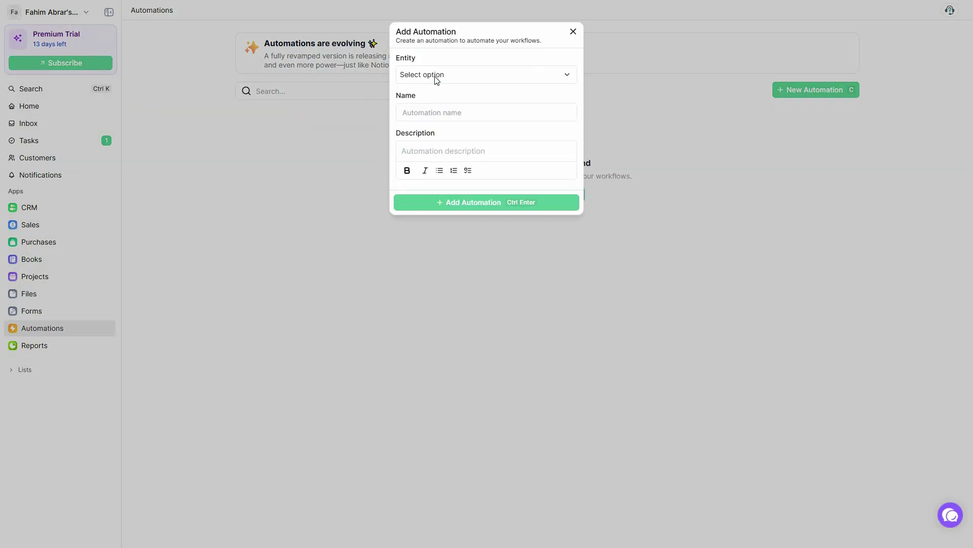
{"action": "left_click", "coordinate": [434, 76]}
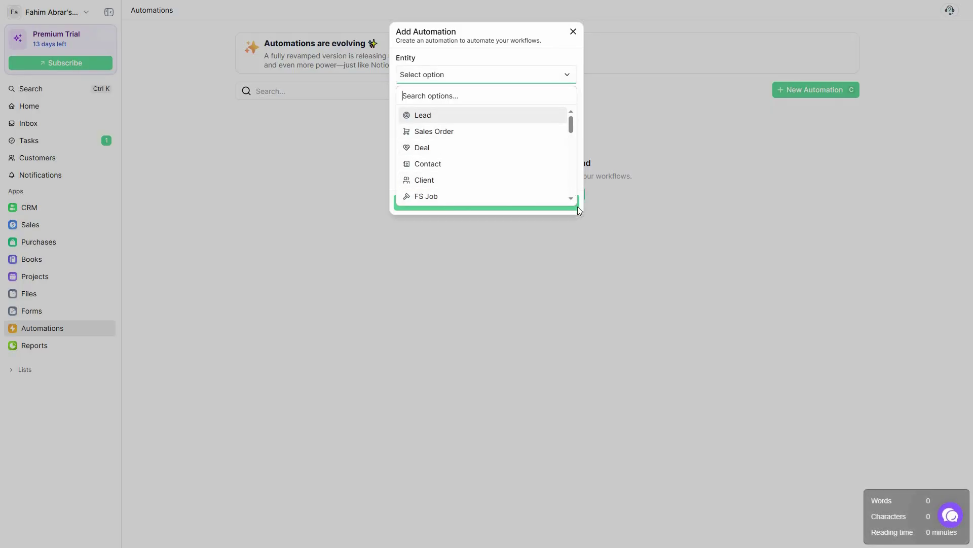
{"action": "scroll", "coordinate": [564, 120], "scroll_direction": "down", "scroll_amount": 10}
{"action": "scroll", "coordinate": [461, 120], "scroll_direction": "up", "scroll_amount": 10}
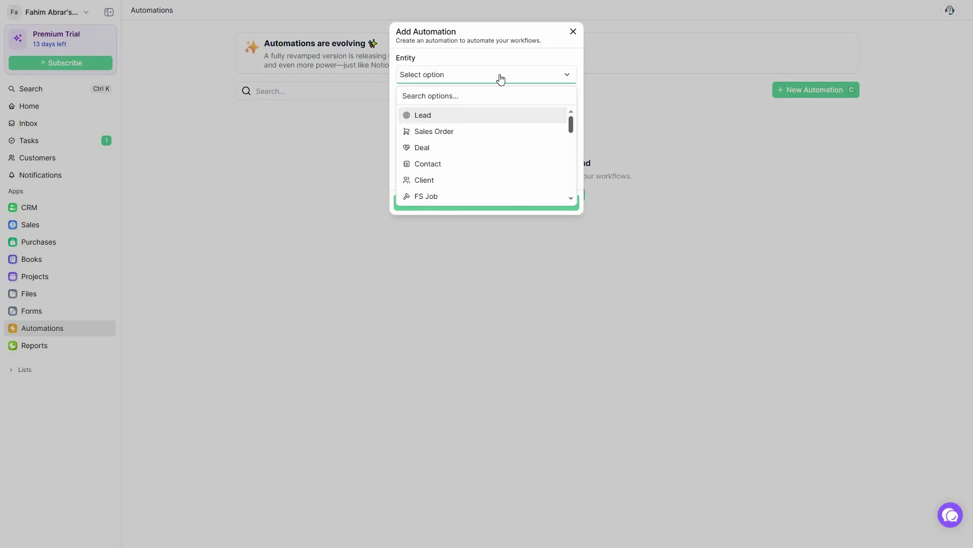
{"action": "left_click", "coordinate": [426, 115]}
{"action": "left_click", "coordinate": [426, 112]}
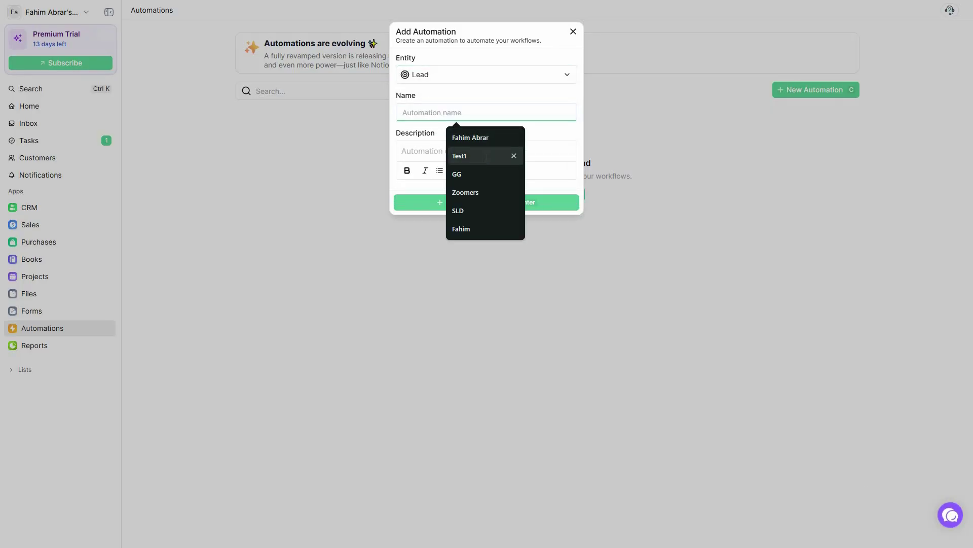
{"action": "left_click", "coordinate": [476, 156]}
{"action": "key", "text": "ctrl+Return"}
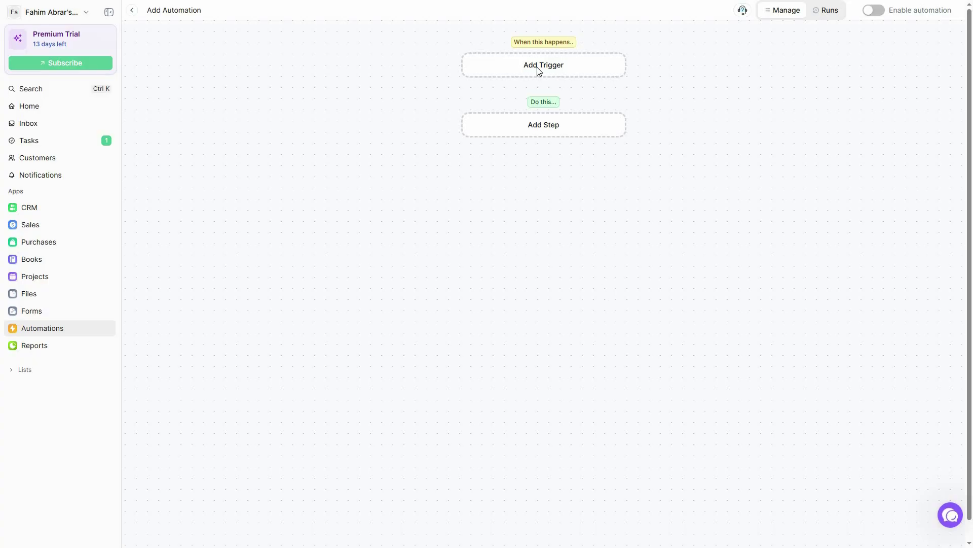
Examine the event-based and date-based triggers of the Heffl and Utils apps, closing the trigger selection without adding one
{"action": "left_click", "coordinate": [575, 75]}
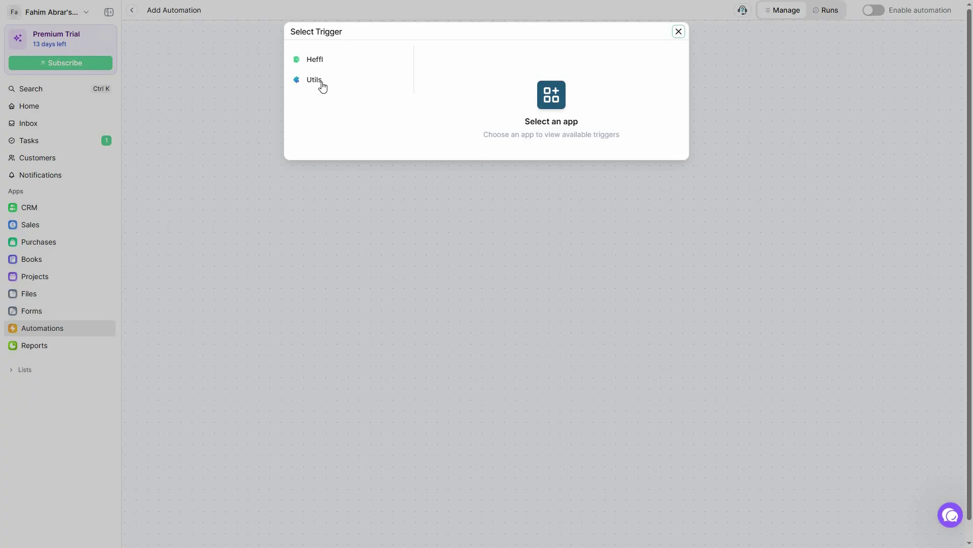
{"action": "left_click", "coordinate": [326, 60]}
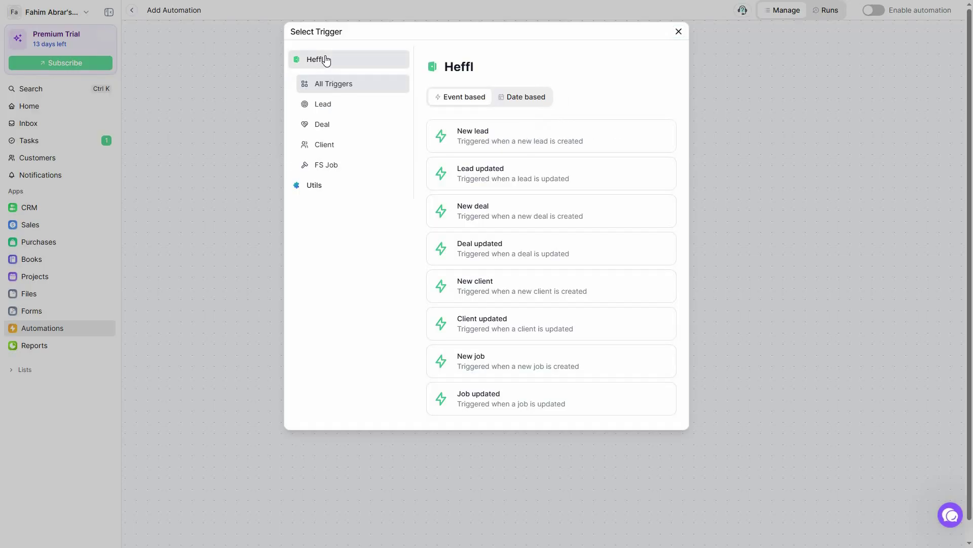
{"action": "left_click", "coordinate": [324, 188]}
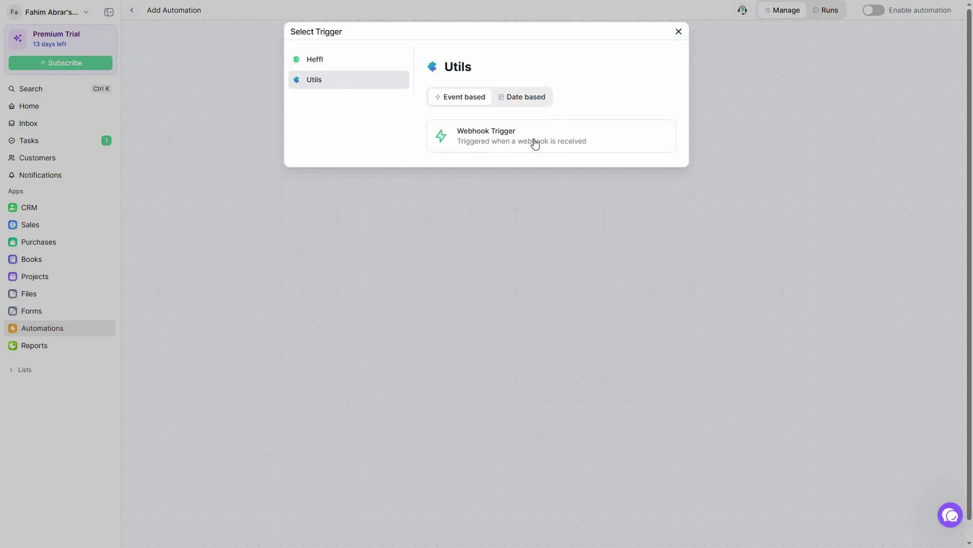
{"action": "left_click", "coordinate": [526, 100]}
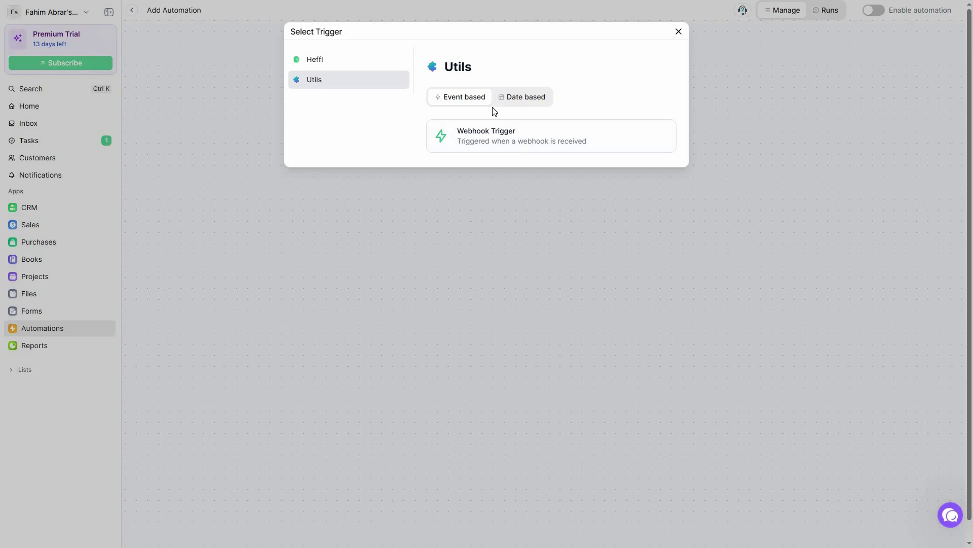
{"action": "left_click", "coordinate": [354, 78]}
{"action": "left_click", "coordinate": [334, 66]}
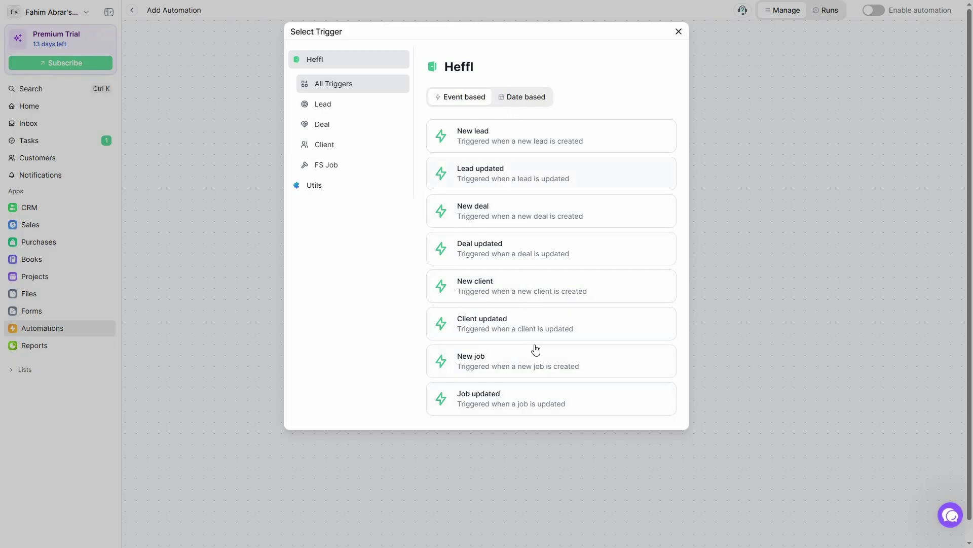
{"action": "left_click", "coordinate": [531, 99]}
{"action": "left_click", "coordinate": [348, 107]}
{"action": "left_click", "coordinate": [476, 115]}
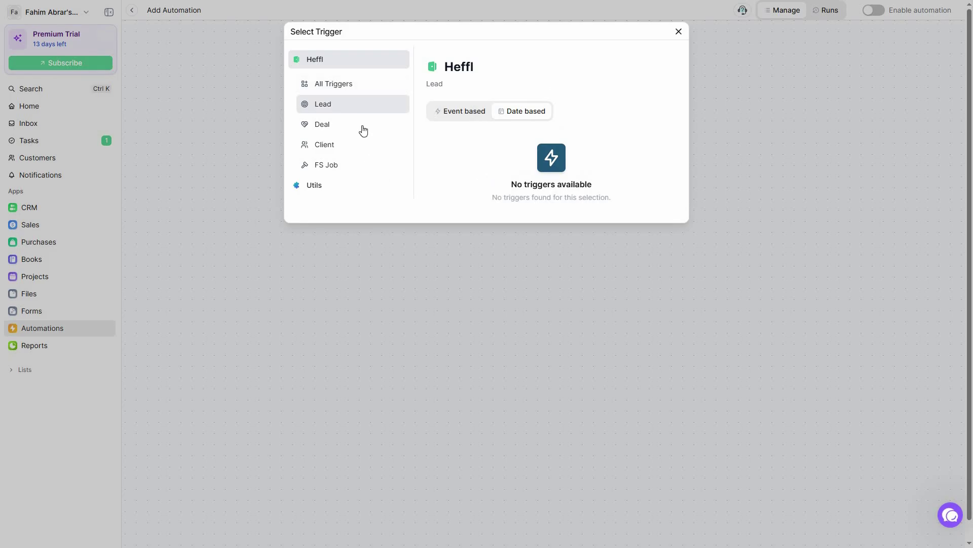
{"action": "key", "text": "Down"}
{"action": "key", "text": "Down"}
{"action": "key", "text": "Down"}
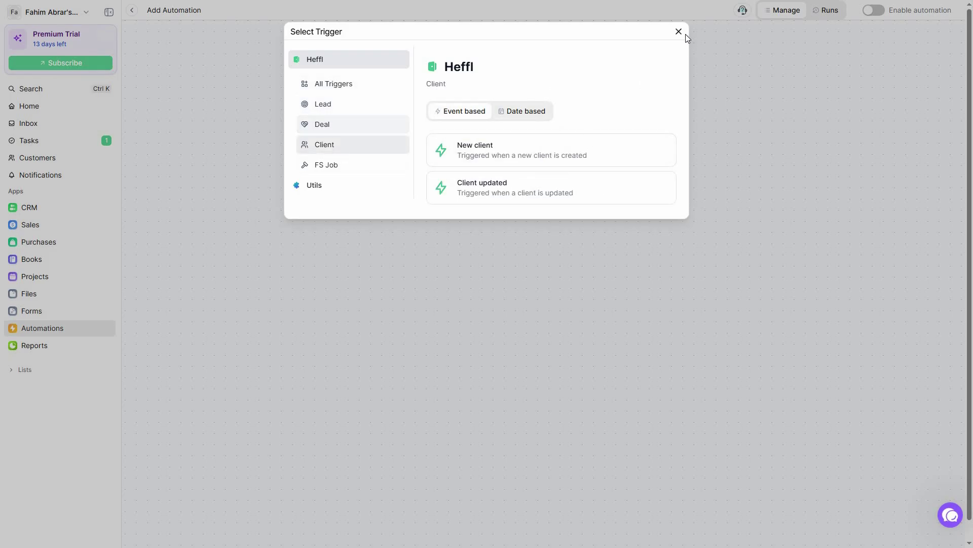
{"action": "key", "text": "Escape"}
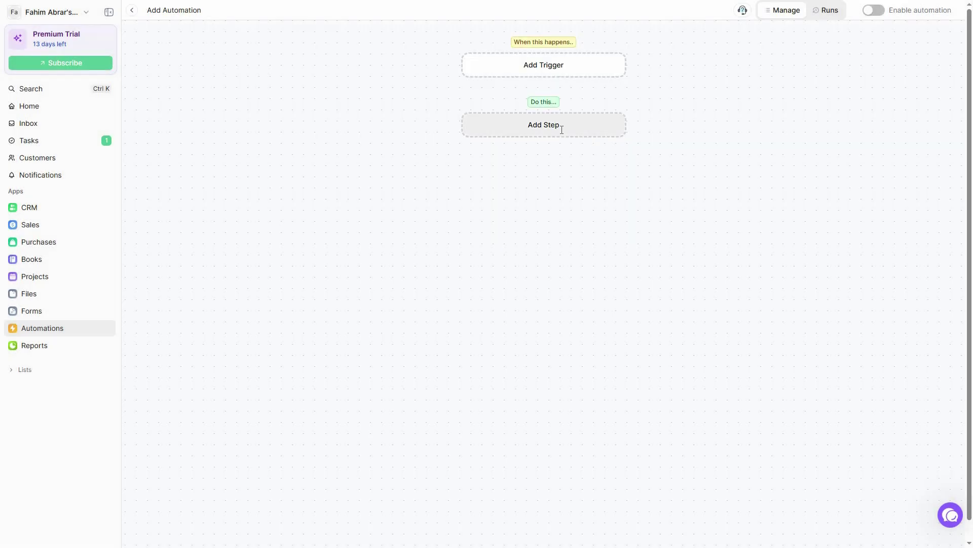
Inspect the step actions offered by the available apps without adding one, and check the automation's runs
{"action": "key", "text": "Return"}
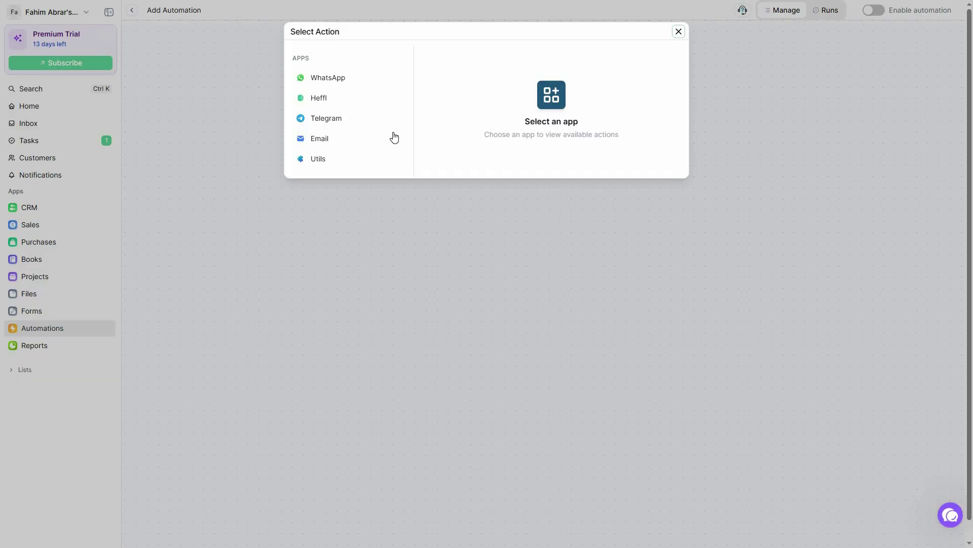
{"action": "left_click", "coordinate": [344, 80]}
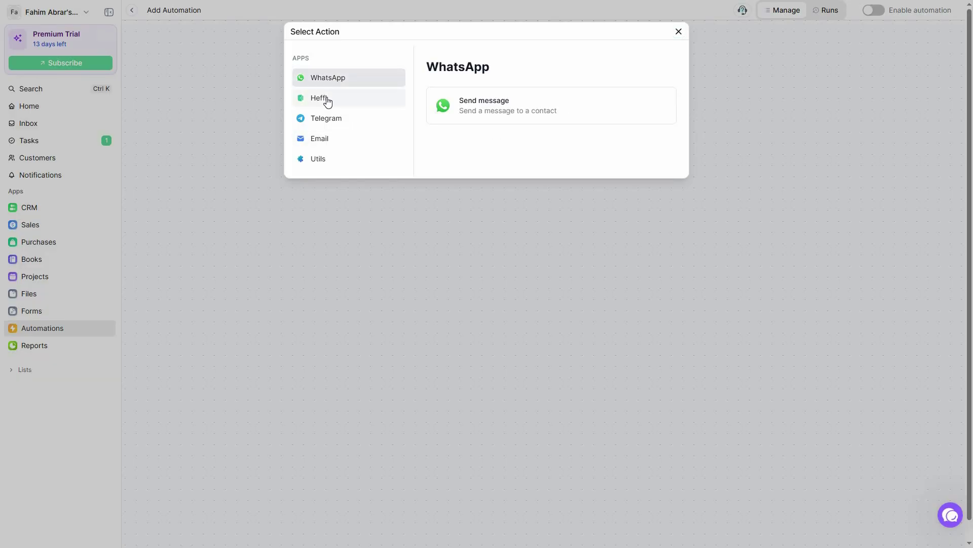
{"action": "left_click", "coordinate": [332, 101]}
{"action": "left_click", "coordinate": [332, 121]}
{"action": "left_click", "coordinate": [332, 143]}
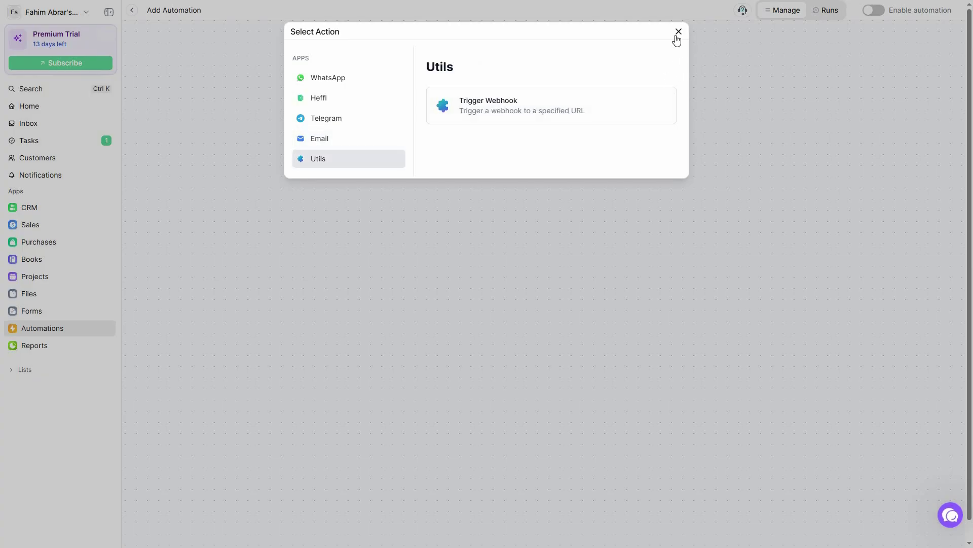
{"action": "left_click", "coordinate": [657, 248]}
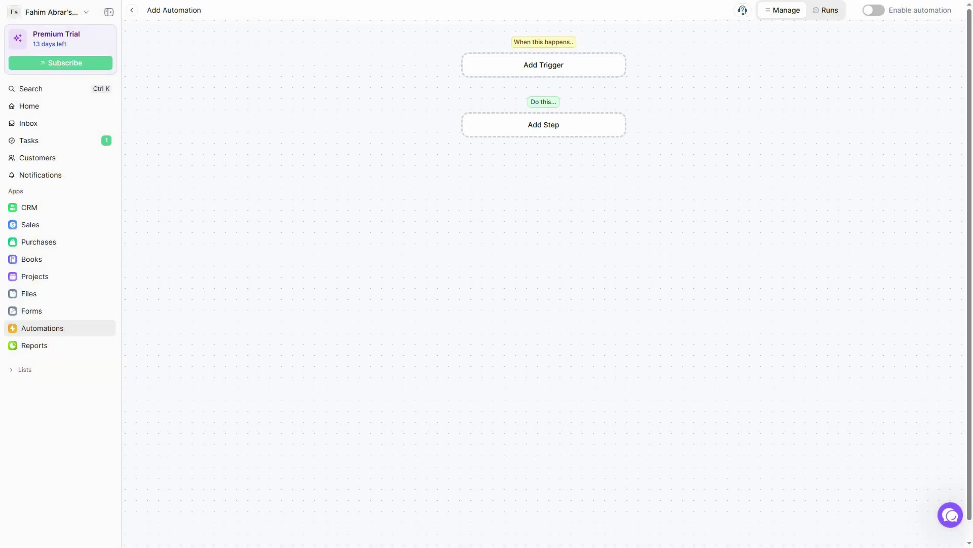
{"action": "left_click", "coordinate": [821, 16]}
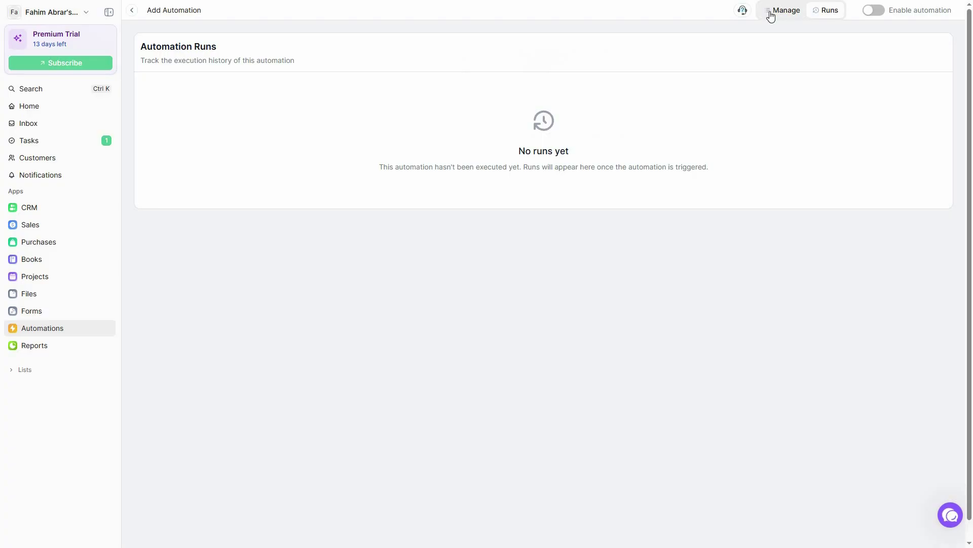
{"action": "left_click", "coordinate": [770, 17]}
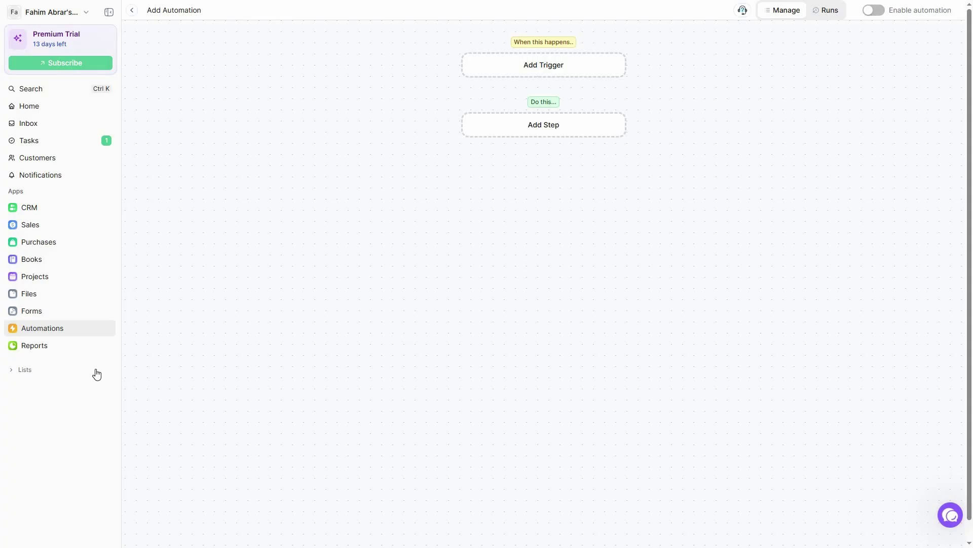
Browse the report list in the Reports module, viewing the Leads Reports and the CRM report category
{"action": "left_click", "coordinate": [48, 351]}
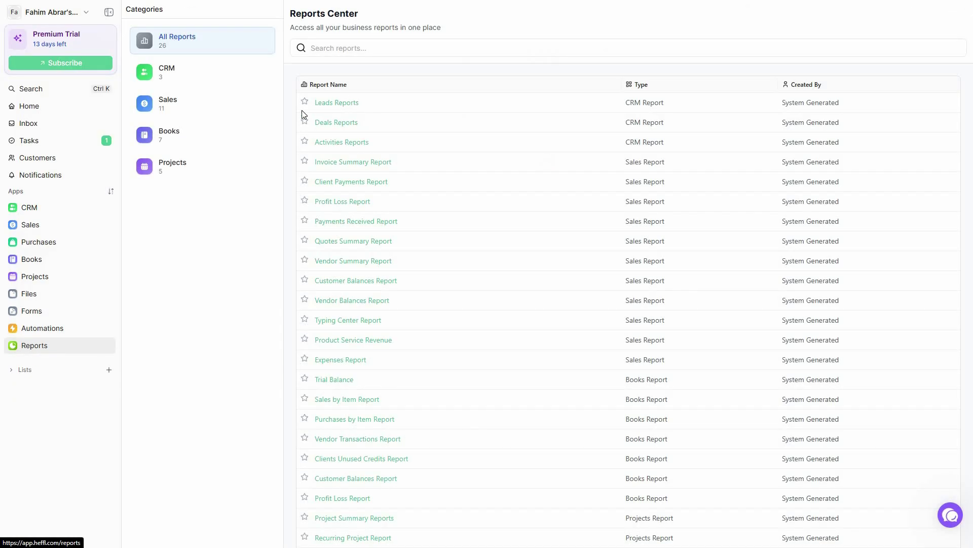
{"action": "scroll", "coordinate": [409, 434], "scroll_direction": "down", "scroll_amount": 2}
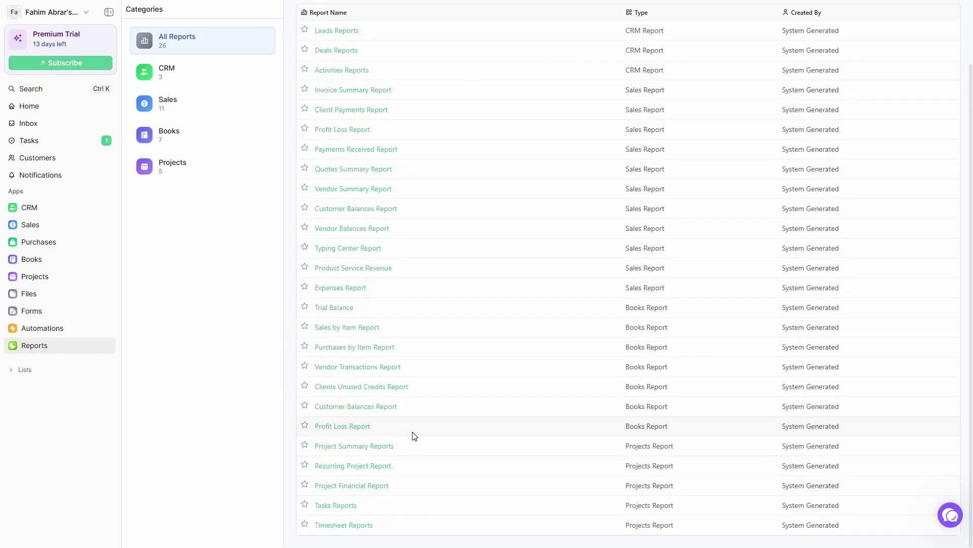
{"action": "scroll", "coordinate": [336, 59], "scroll_direction": "up", "scroll_amount": 3}
{"action": "scroll", "coordinate": [334, 52], "scroll_direction": "down", "scroll_amount": 1}
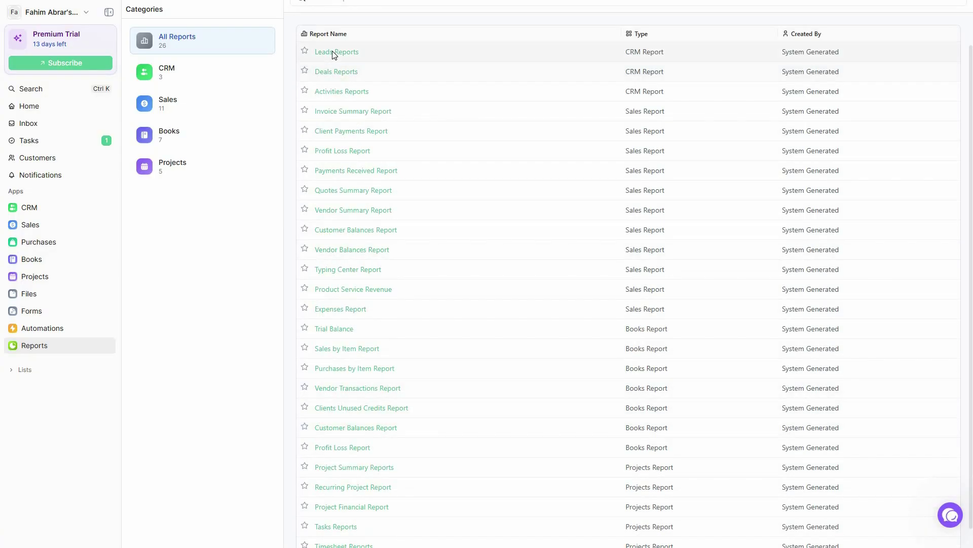
{"action": "left_click", "coordinate": [333, 52]}
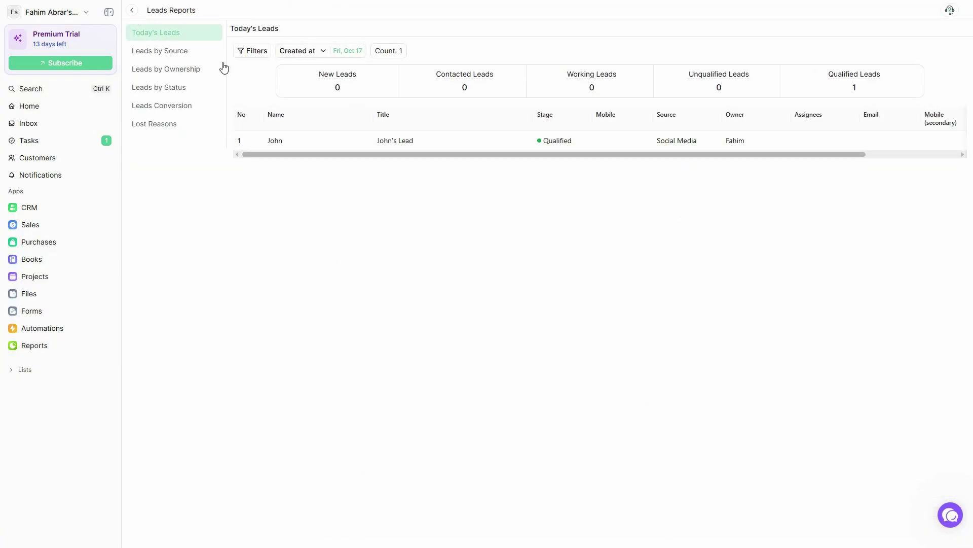
{"action": "key", "text": "alt+Left"}
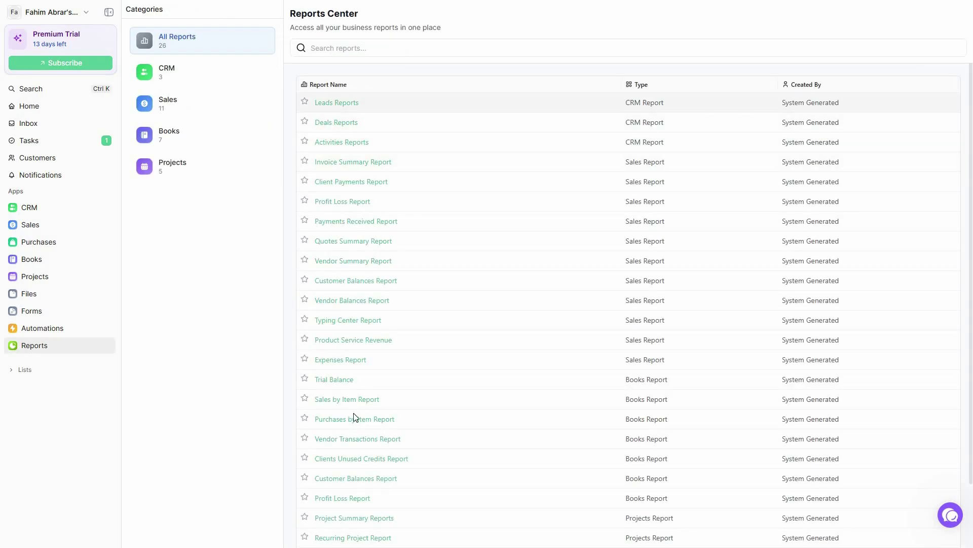
{"action": "left_click", "coordinate": [179, 75]}
{"action": "left_click", "coordinate": [185, 99]}
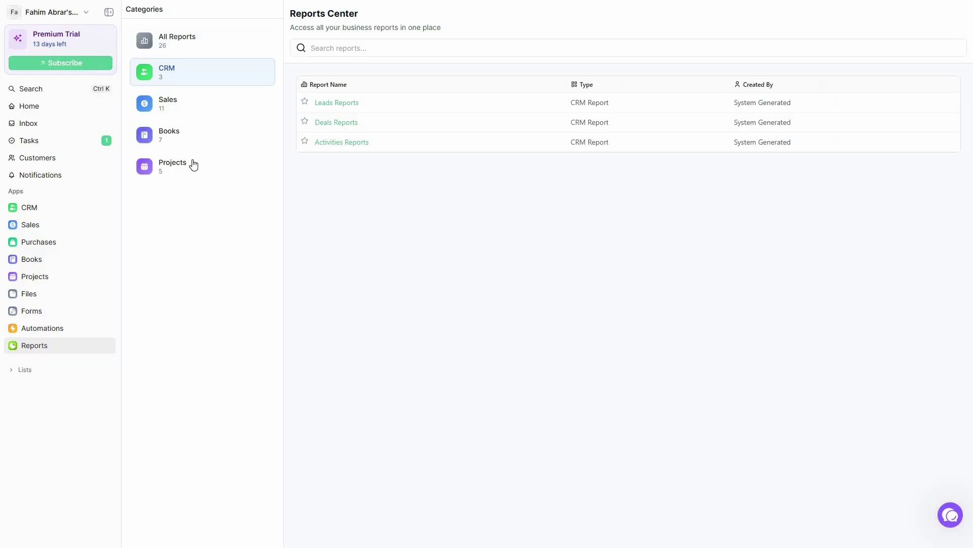
Expand Lists and browse all available widgets for the Personal dashboard on Home, closing the gallery without adding one
{"action": "left_click", "coordinate": [17, 372]}
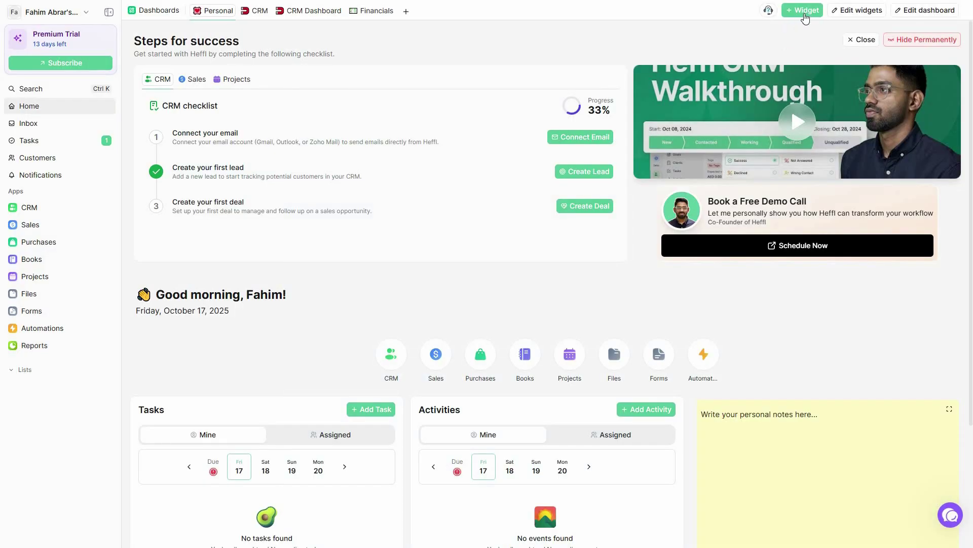
{"action": "left_click", "coordinate": [807, 13]}
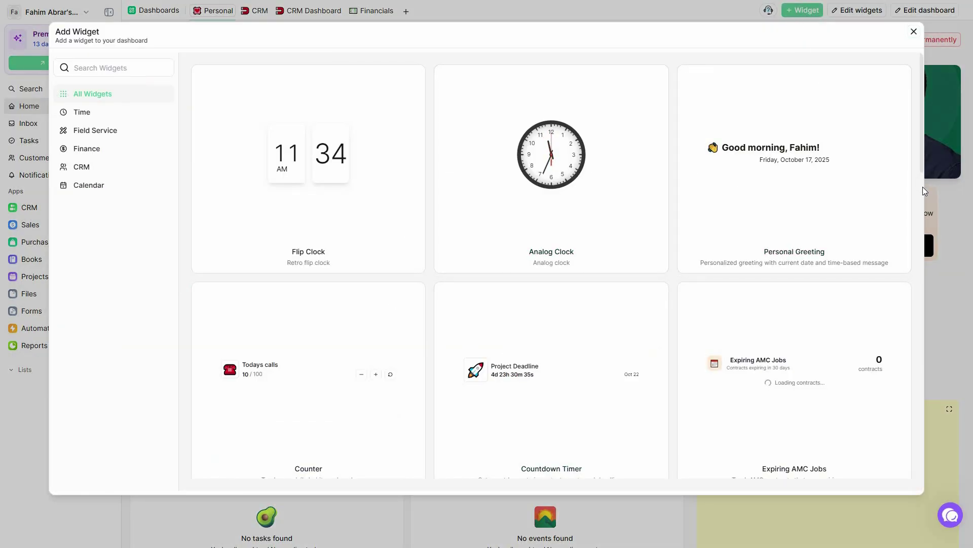
{"action": "scroll", "coordinate": [925, 215], "scroll_direction": "down", "scroll_amount": 14}
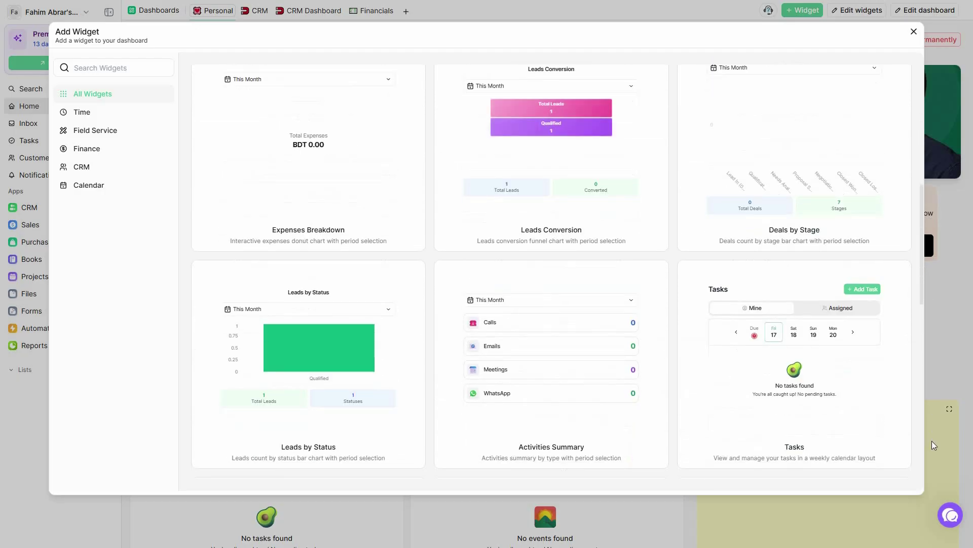
{"action": "scroll", "coordinate": [906, 72], "scroll_direction": "down", "scroll_amount": 8}
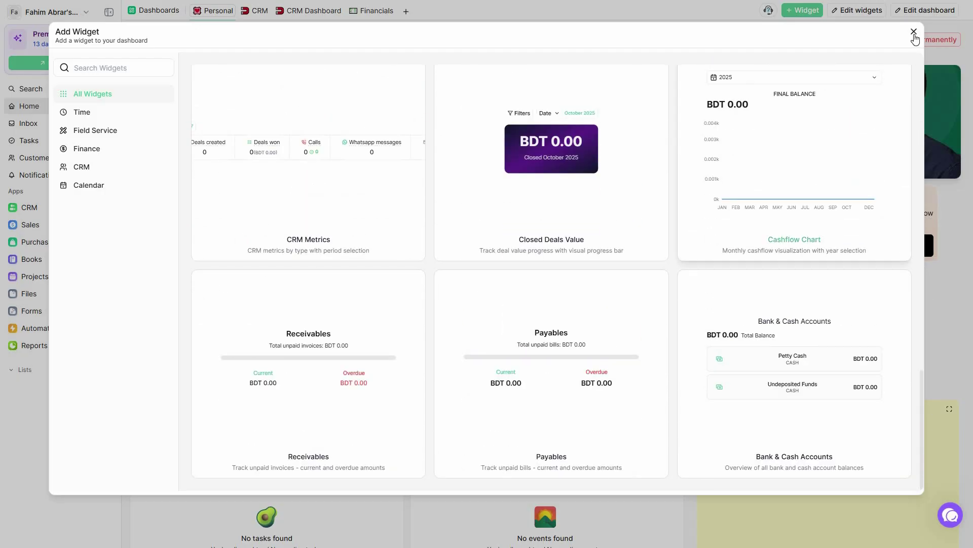
{"action": "key", "text": "Escape"}
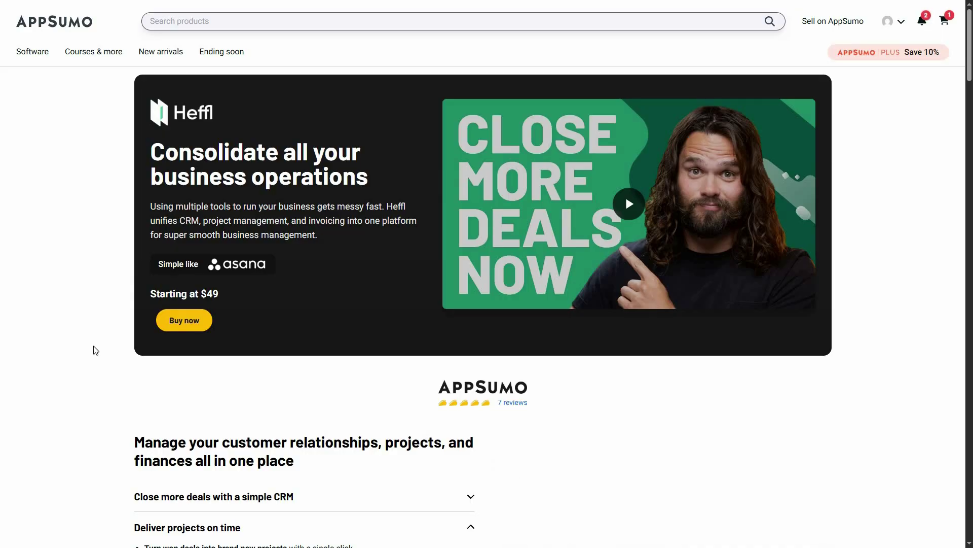
Switch to Heffl's AppSumo deal page and review the four license tiers' prices, feature comparison and deal terms
{"action": "middle_click", "coordinate": [97, 320]}
{"action": "scroll", "coordinate": [94, 399], "scroll_direction": "down", "scroll_amount": 19}
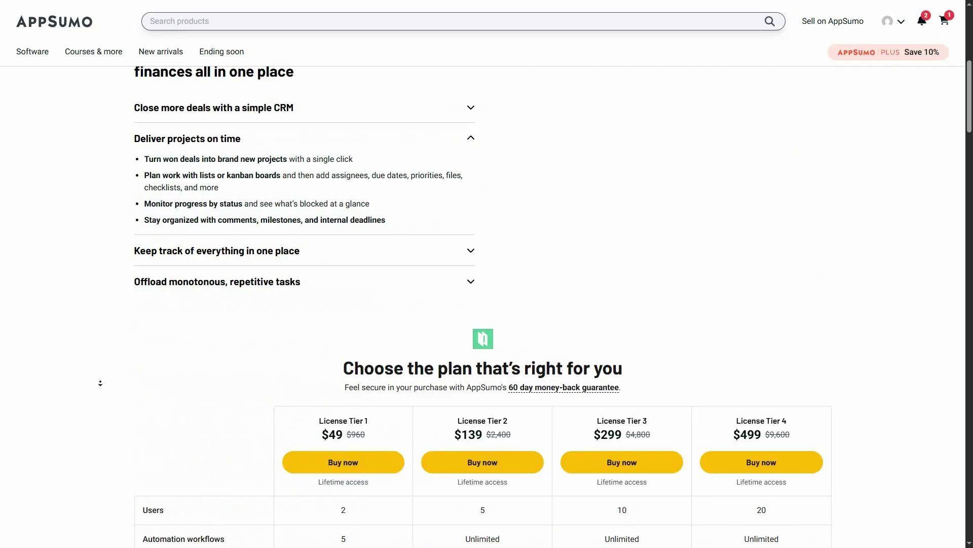
{"action": "scroll", "coordinate": [175, 397], "scroll_direction": "down", "scroll_amount": 3}
{"action": "middle_click", "coordinate": [219, 405]}
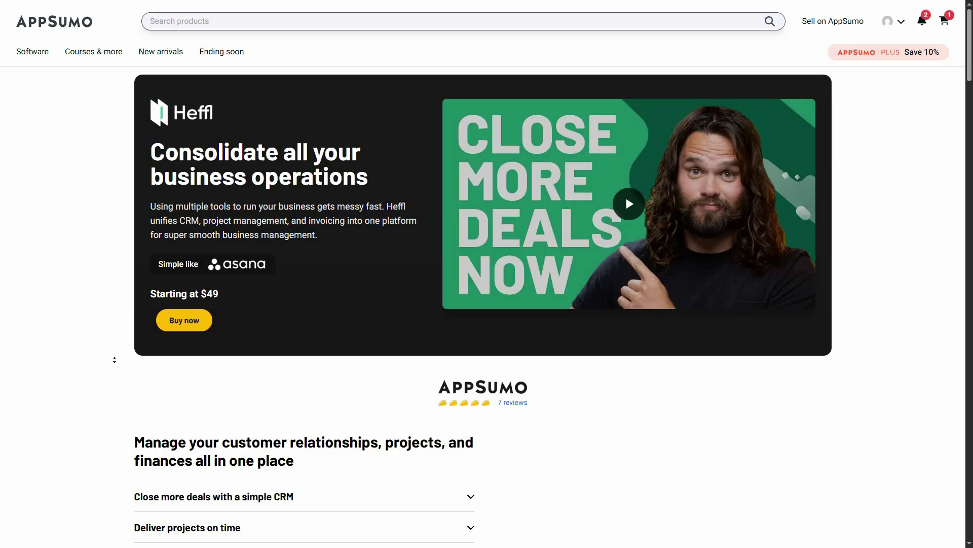
{"action": "scroll", "coordinate": [115, 378], "scroll_direction": "down", "scroll_amount": 14}
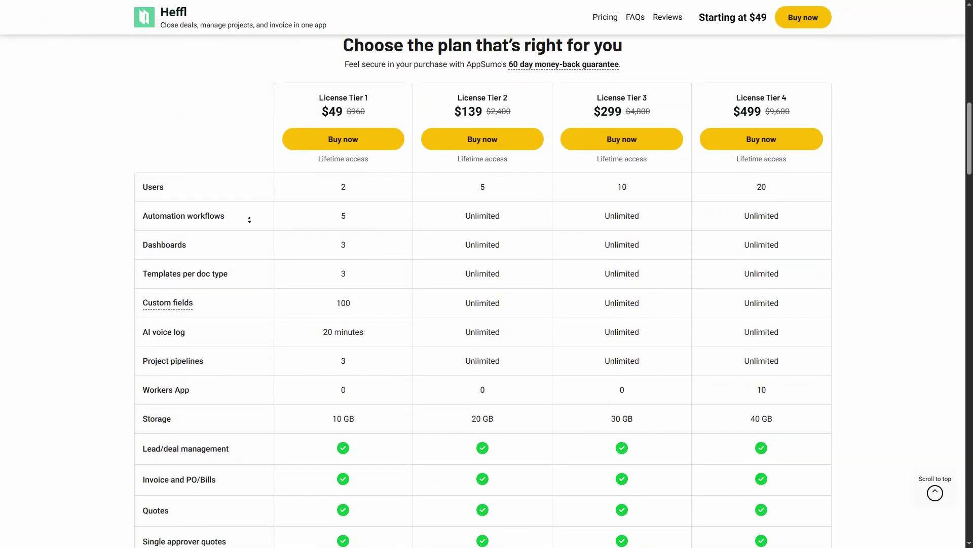
{"action": "scroll", "coordinate": [258, 291], "scroll_direction": "up", "scroll_amount": 1}
{"action": "middle_click", "coordinate": [257, 290]}
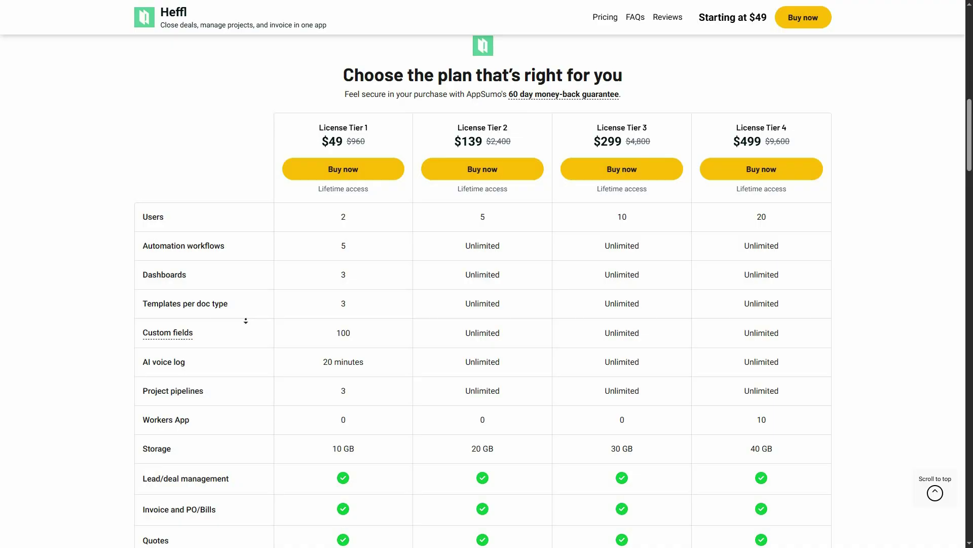
{"action": "left_click", "coordinate": [540, 280]}
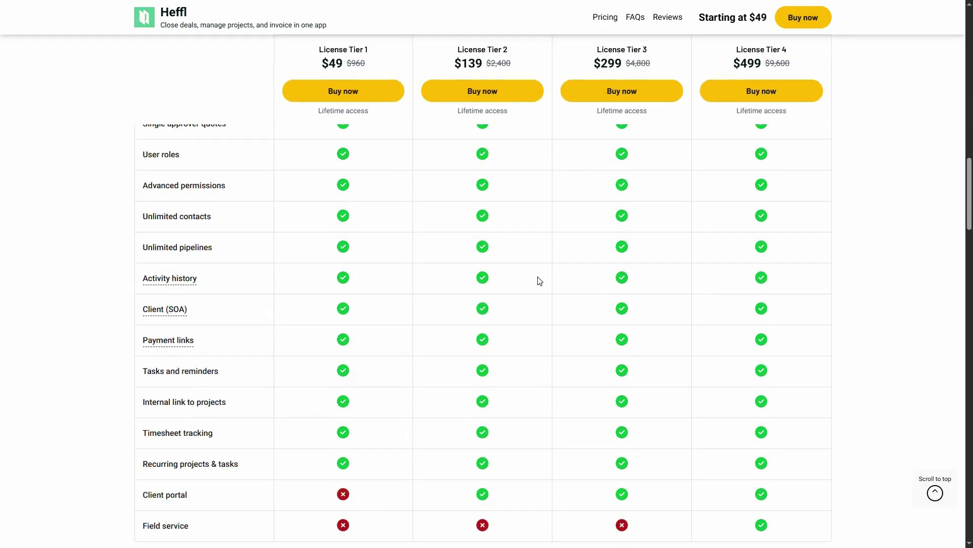
{"action": "scroll", "coordinate": [969, 368], "scroll_direction": "down", "scroll_amount": 3}
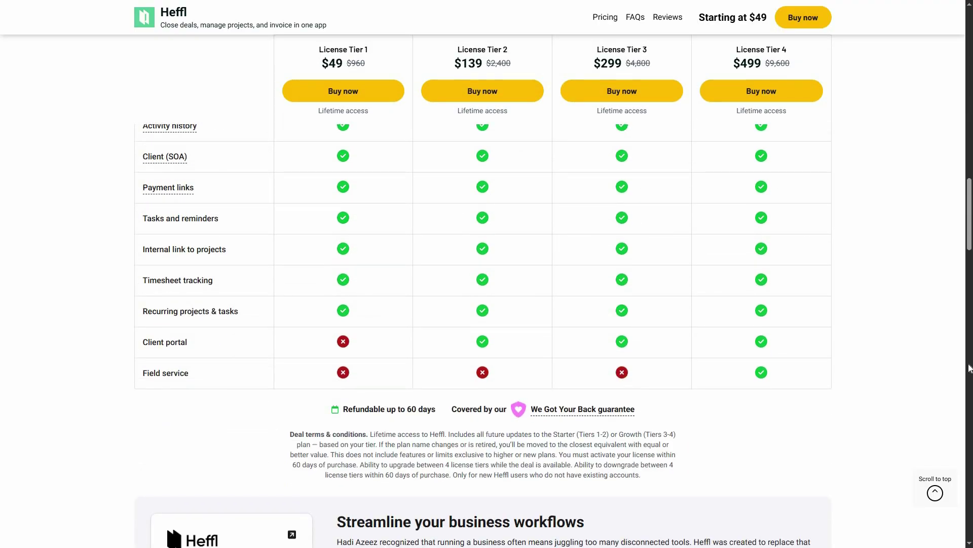